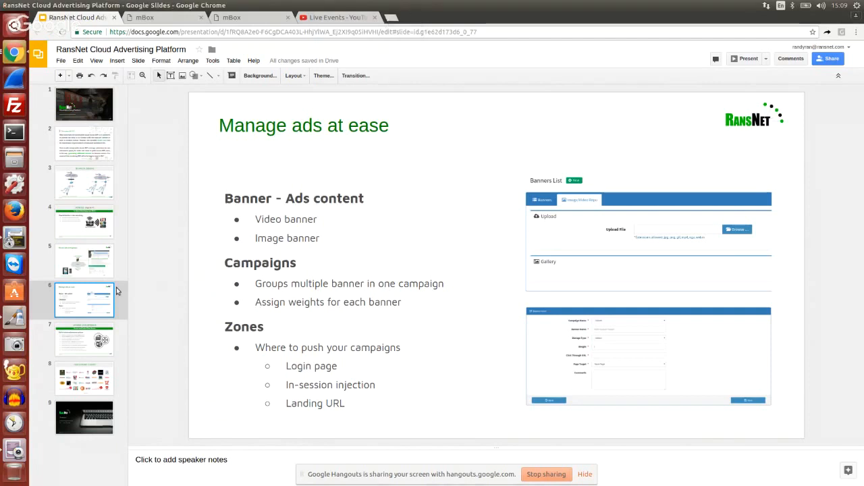
Step: Look at the gateway and access point in the Cheese camera view, and return to the Chrome presentation
click(14, 451)
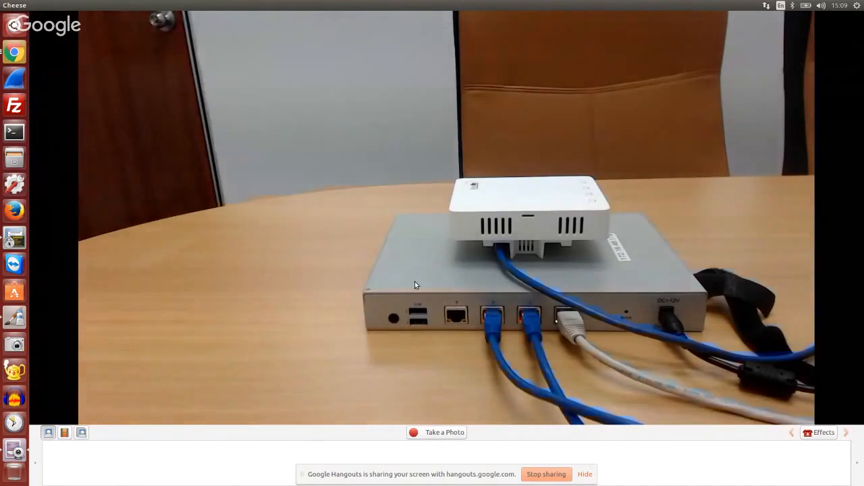
click(14, 52)
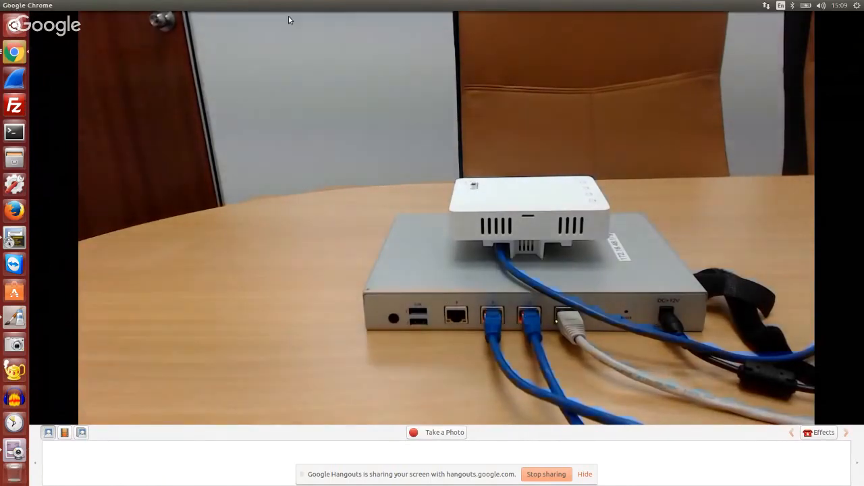
click(23, 56)
click(430, 182)
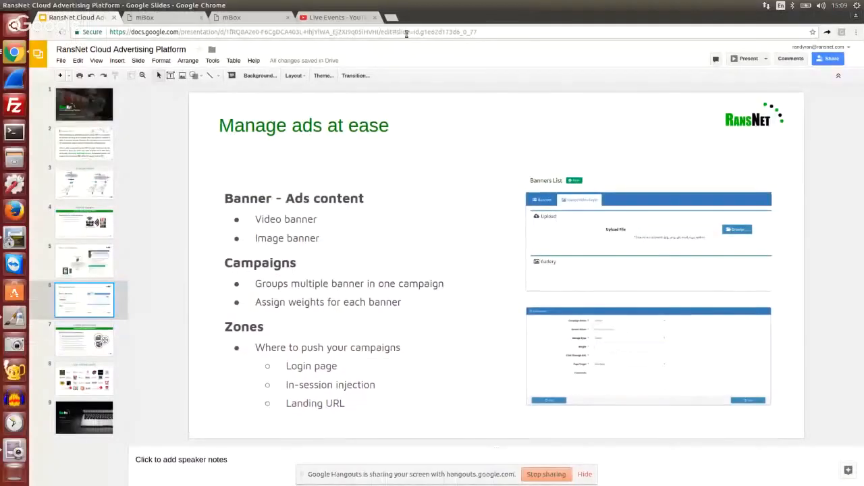
Step: Open doc.ransnet.com in a new browser tab and go to its "3. HSG technical training" video page
click(395, 18)
text(doc)
key(Return)
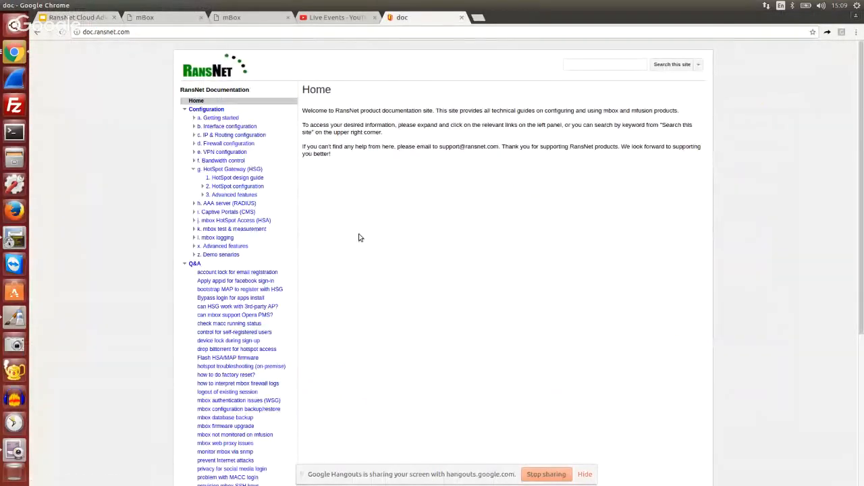
scroll(358, 238, down, 6)
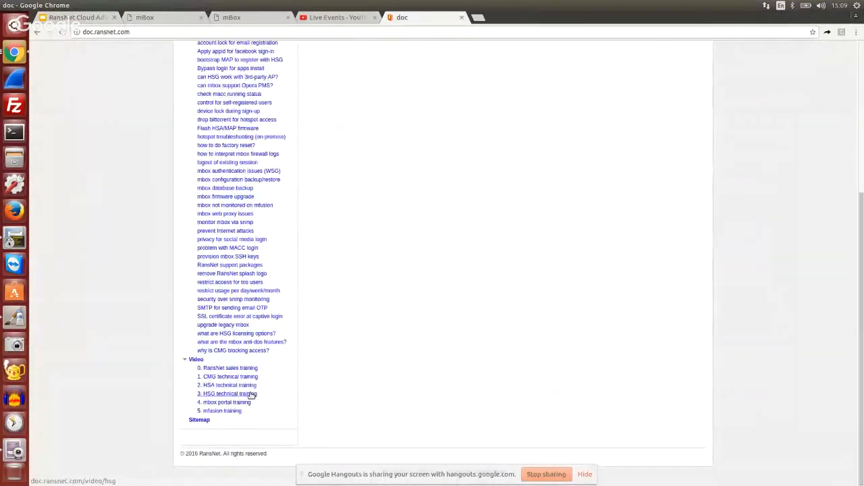
click(250, 395)
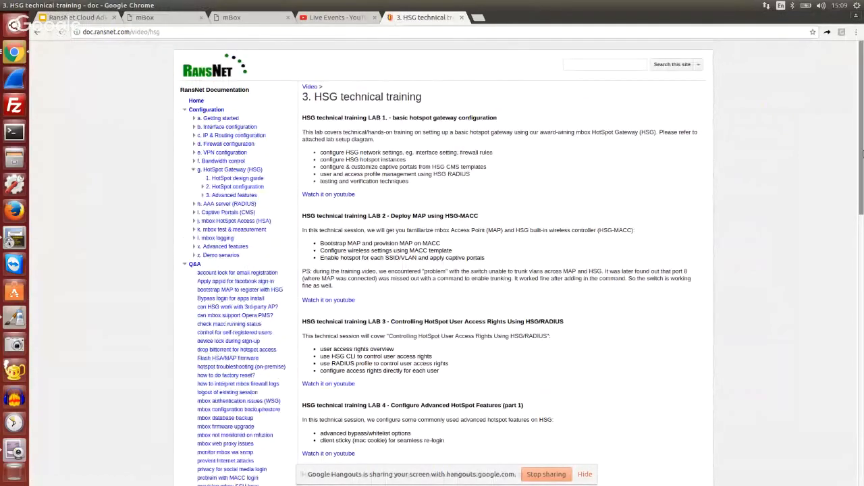
Step: View the lab diagram in the attached HSG-MAP lab setup.pdf, and return to the HSG technical training page
scroll(425, 355, down, 15)
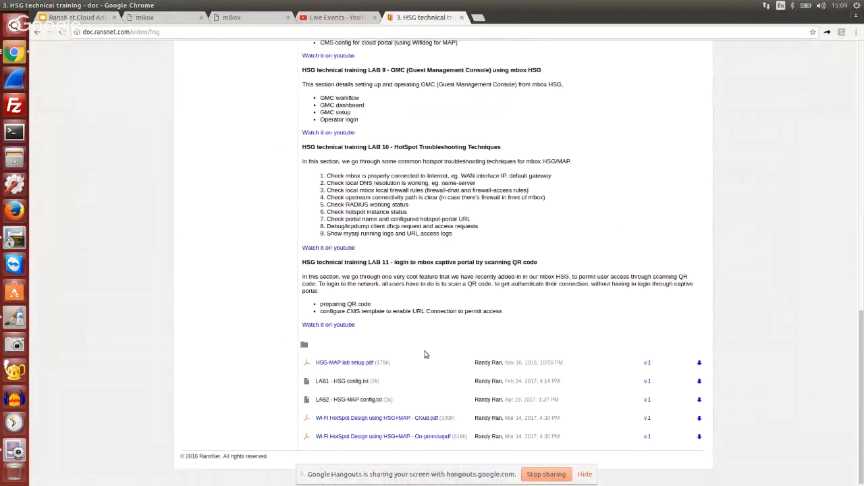
click(371, 363)
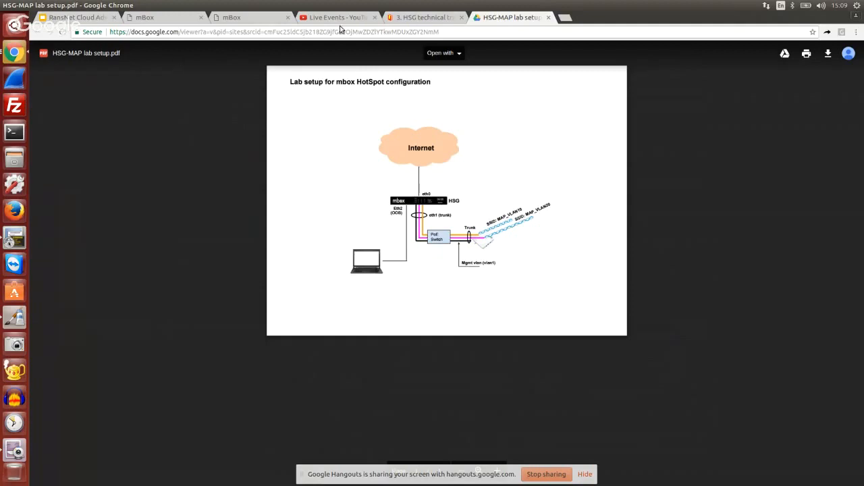
click(400, 21)
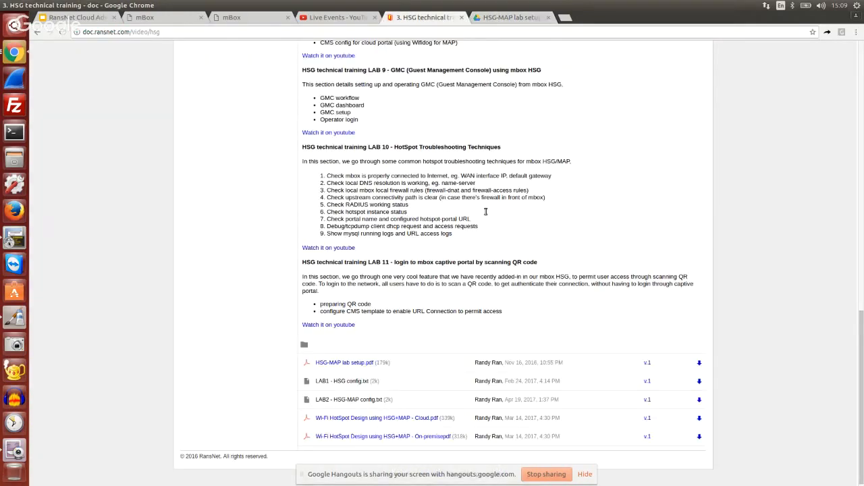
Step: In a full-screen Terminal, connect over SSH to splash.ransnet.com with the support account and enter its password
click(14, 131)
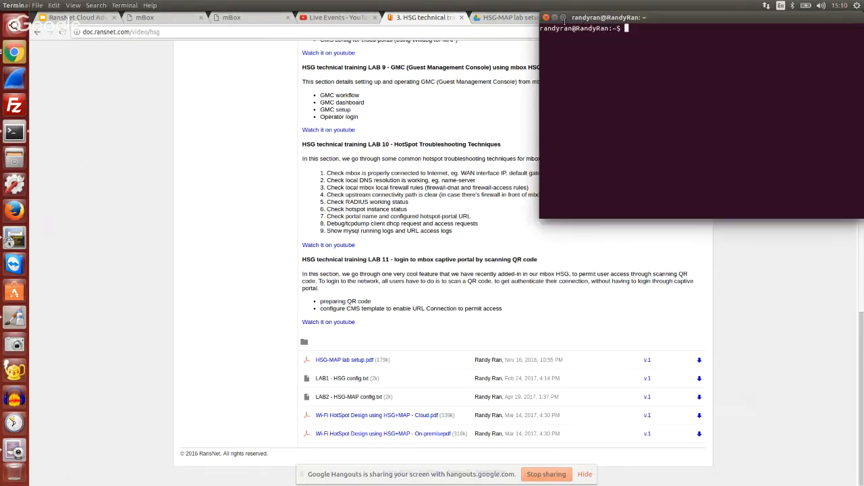
click(563, 18)
key(Up)
key(Up)
key(Return)
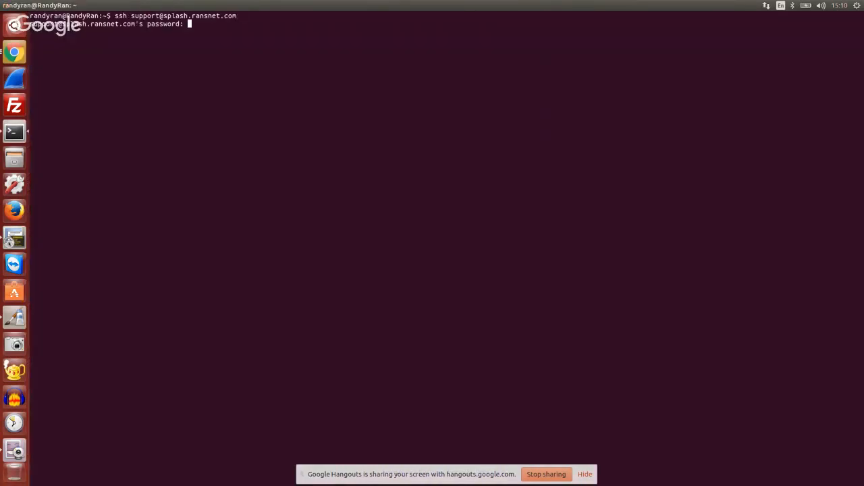
key(Return)
Step: Enter the mbox privileged mode with the enable command and supply the enable password
text(enable)
key(Return)
key(Return)
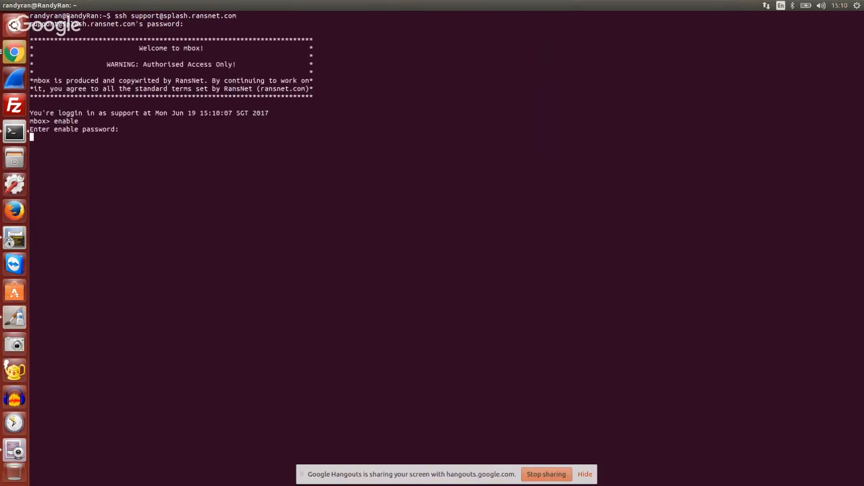
Step: Display the mbox running configuration with show running-config and page through to its end
text(show running-config)
key(Return)
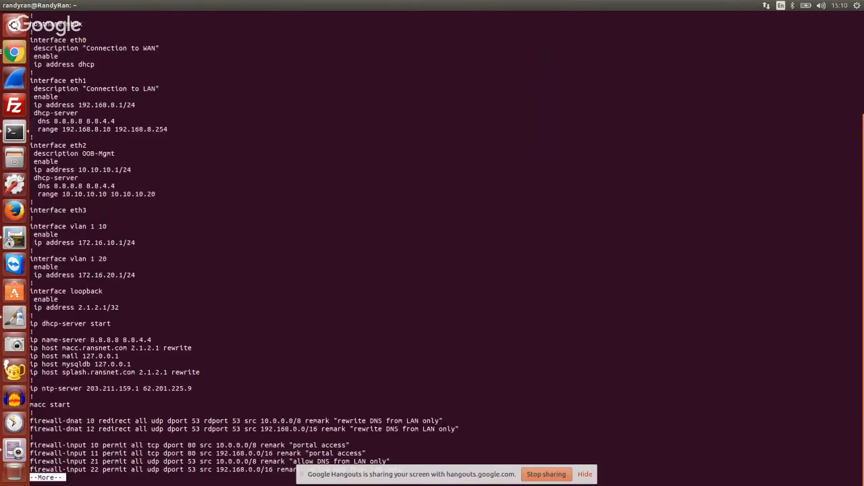
key(space)
key(Return)
key(Return)
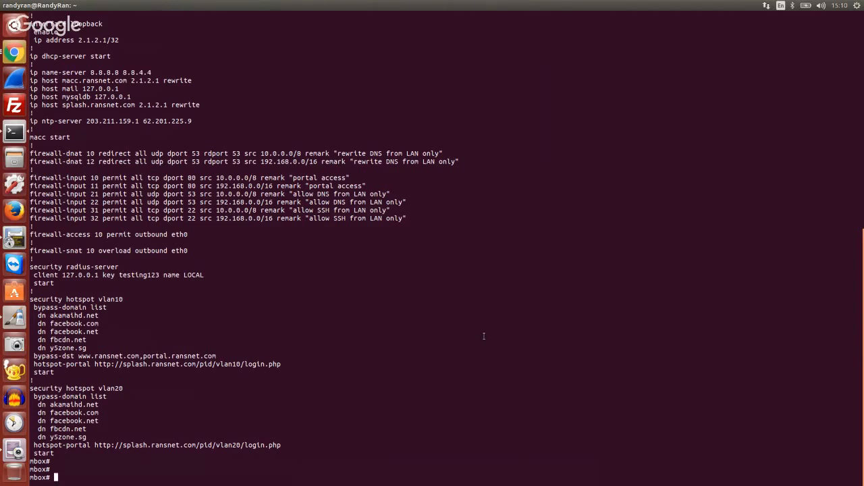
Step: List all saved mbox configurations and restore the one named demo with the copy restore command
text(show config all)
key(Return)
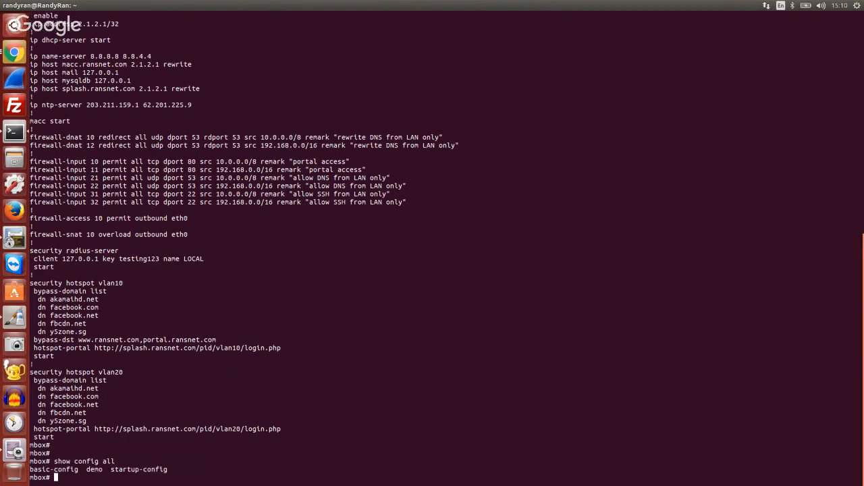
double_click(95, 469)
text(copy restore demo)
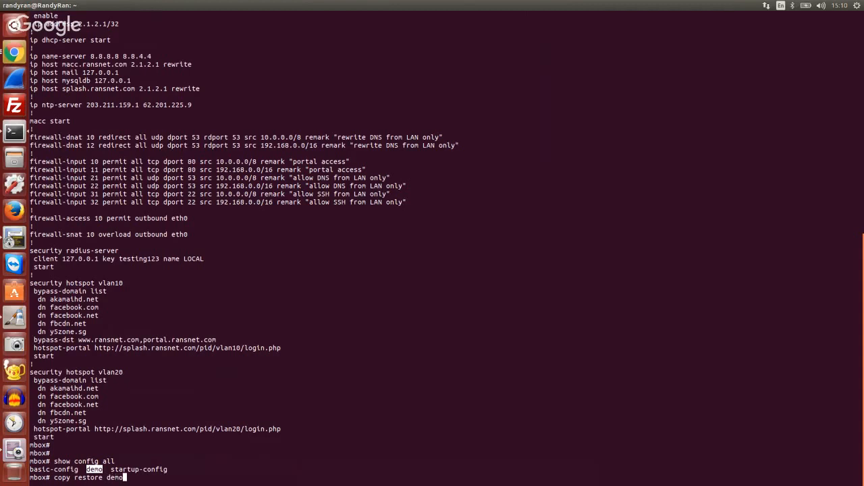
key(question)
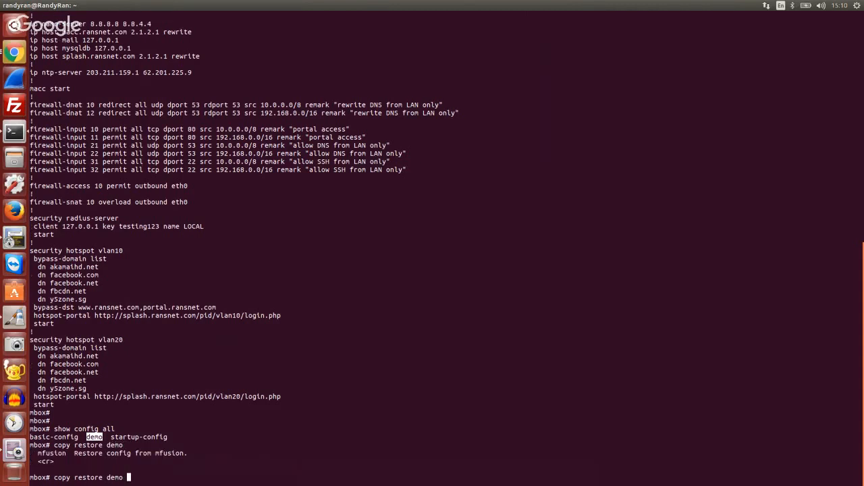
key(Return)
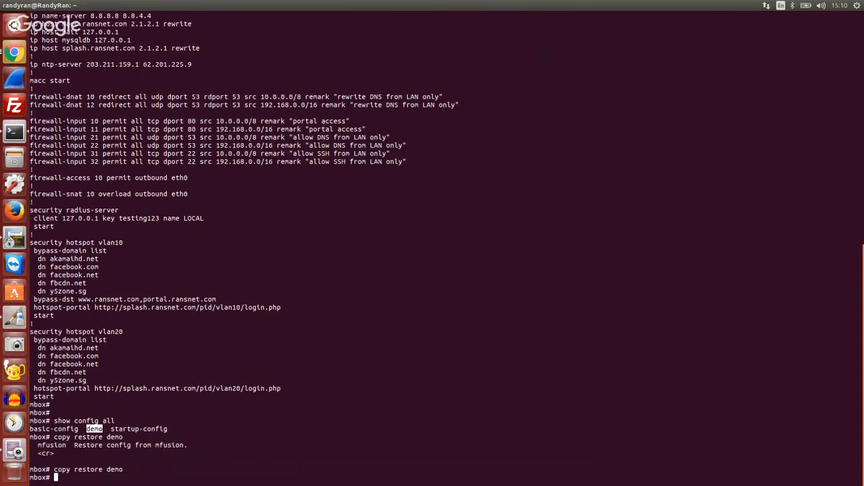
scroll(149, 304, up, 2)
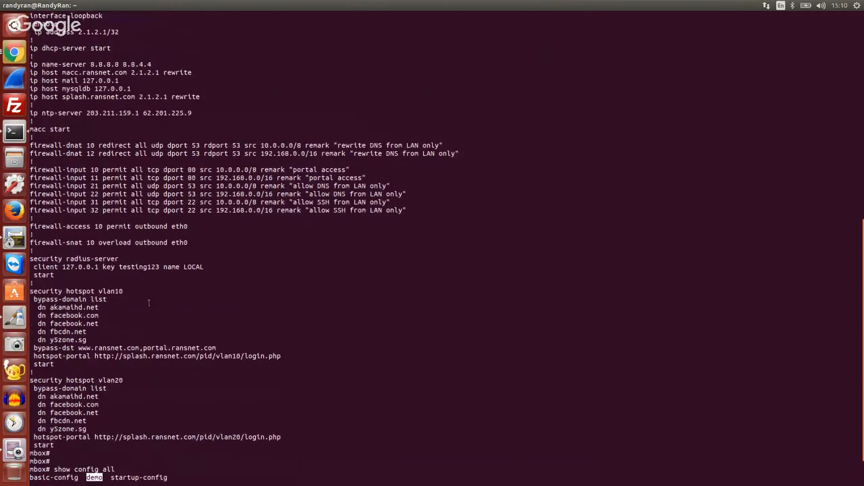
scroll(149, 303, up, 2)
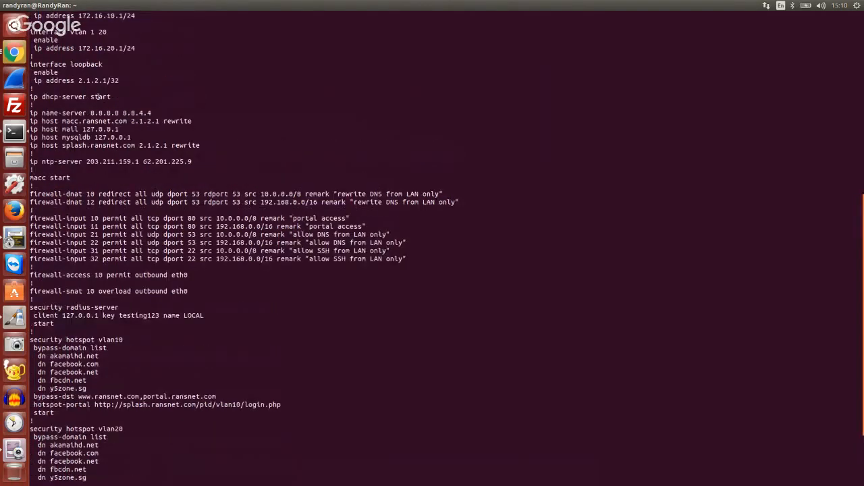
Step: Switch to Chrome and sign in to the mbox web console as mboxadmin with the account password
click(14, 52)
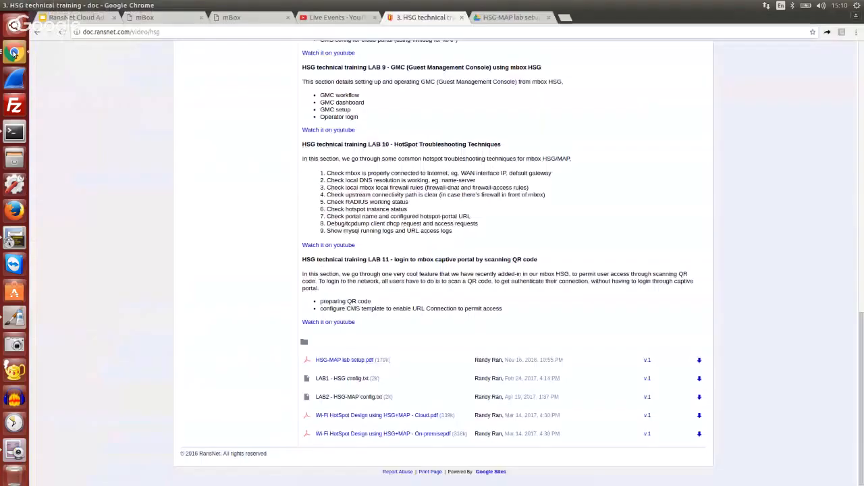
click(163, 17)
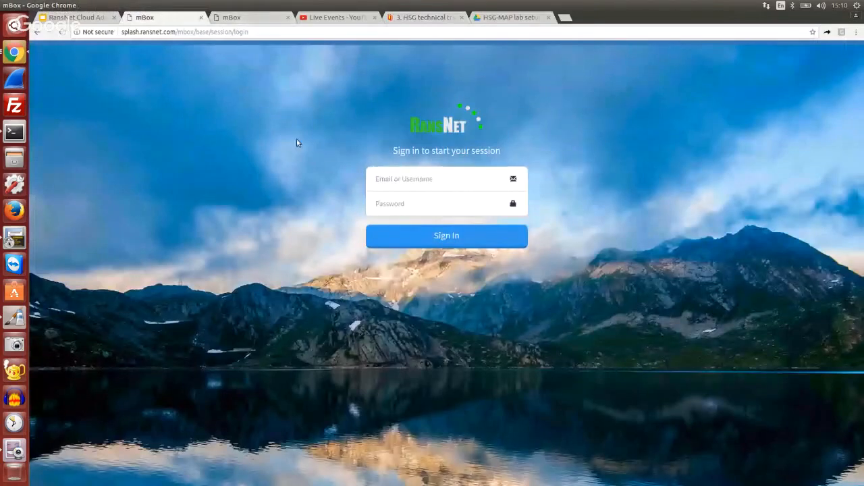
click(388, 180)
click(403, 195)
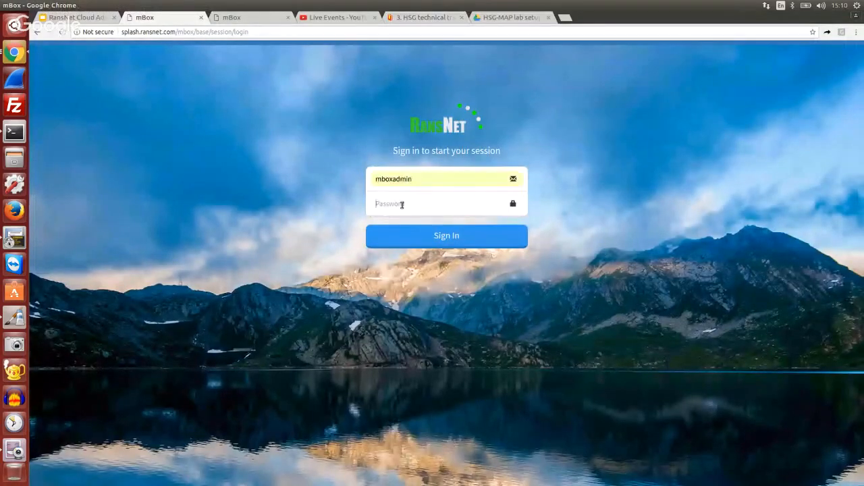
click(401, 204)
text(*************)
key(Return)
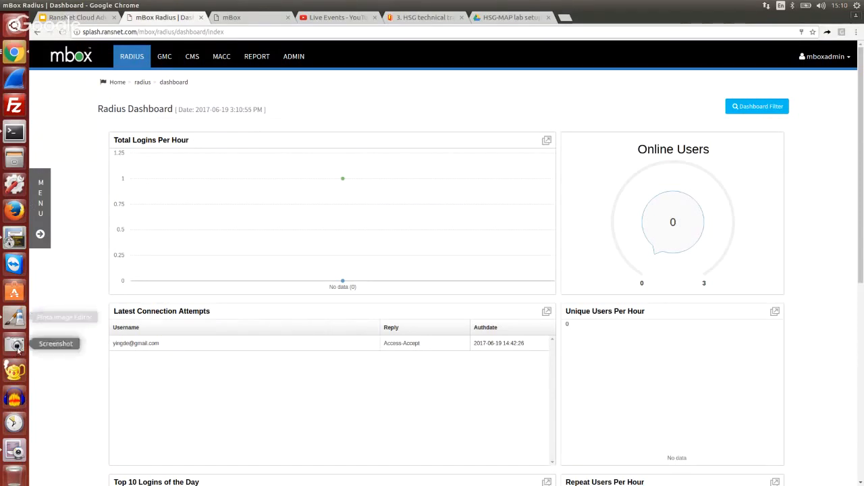
Step: Check the hardware in the Cheese camera view, and open the MACC section of the mbox console in Chrome
click(15, 451)
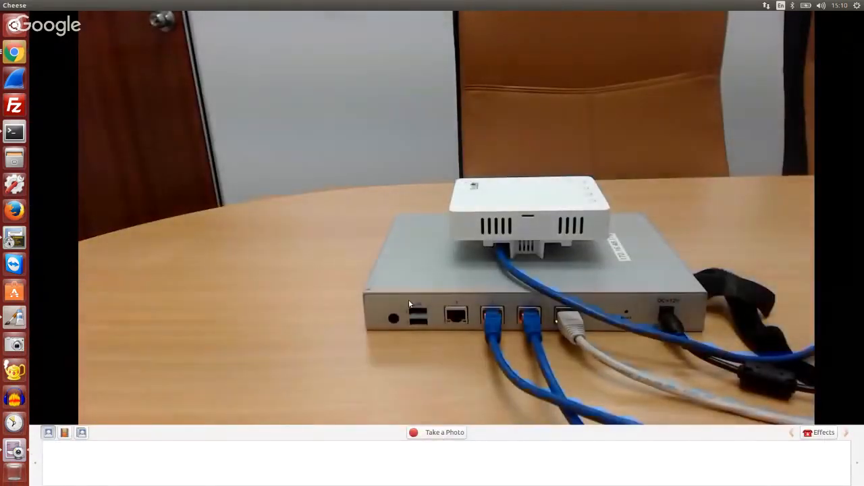
click(14, 51)
click(221, 56)
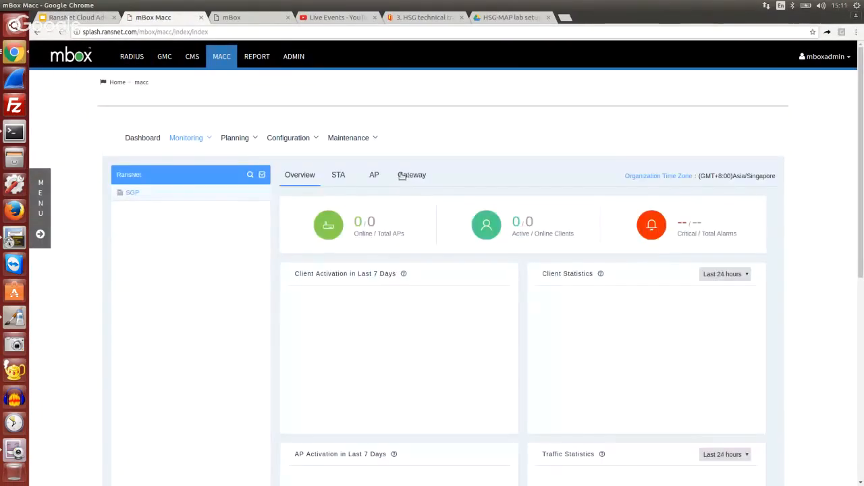
Step: Check the registered access point in the MACC planning locations and in the monitored devices list
click(288, 138)
click(234, 137)
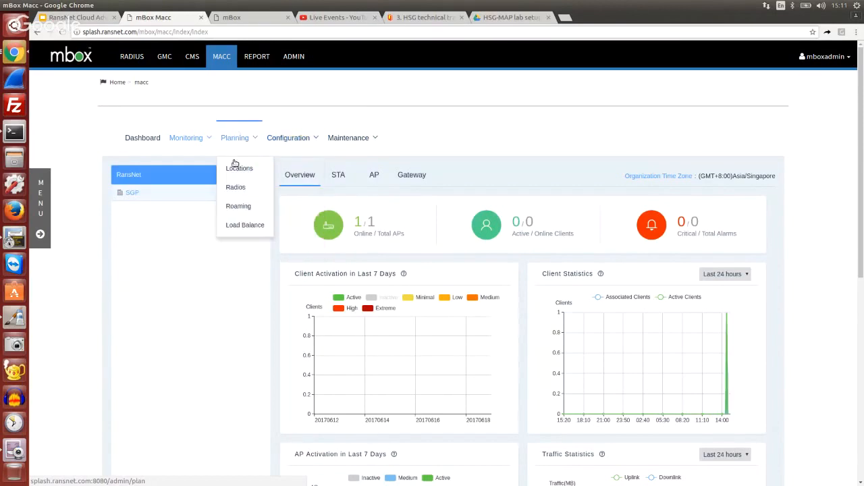
click(231, 169)
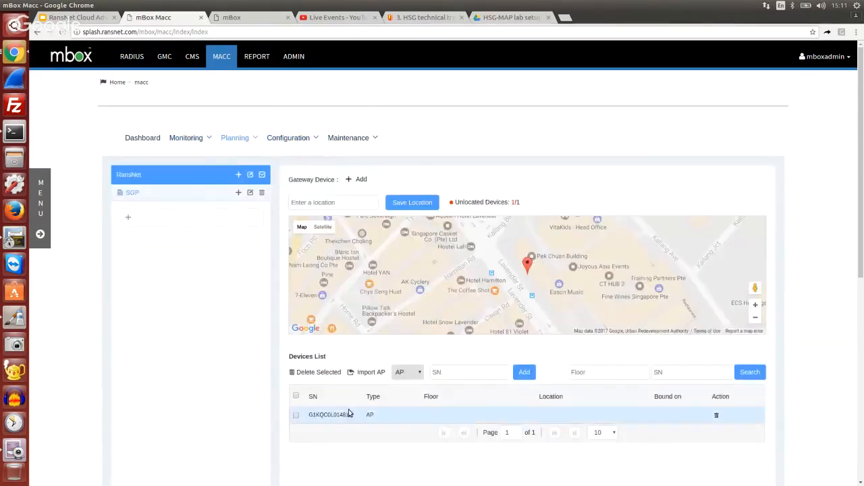
click(176, 138)
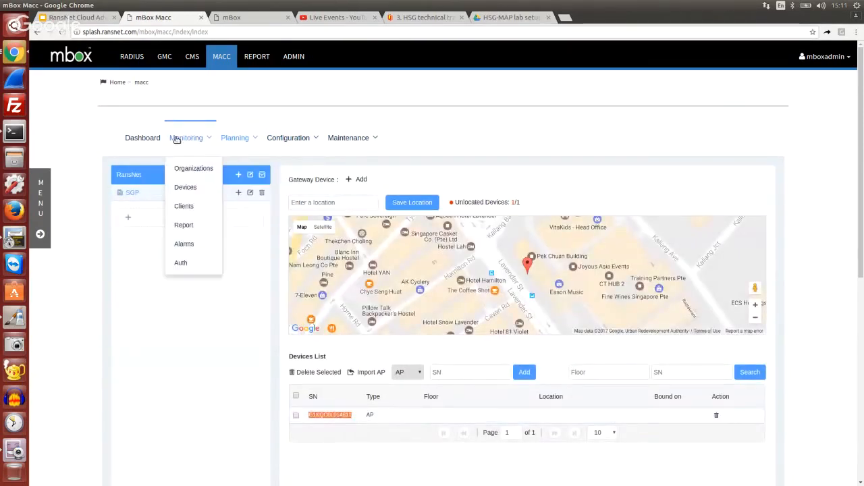
click(192, 188)
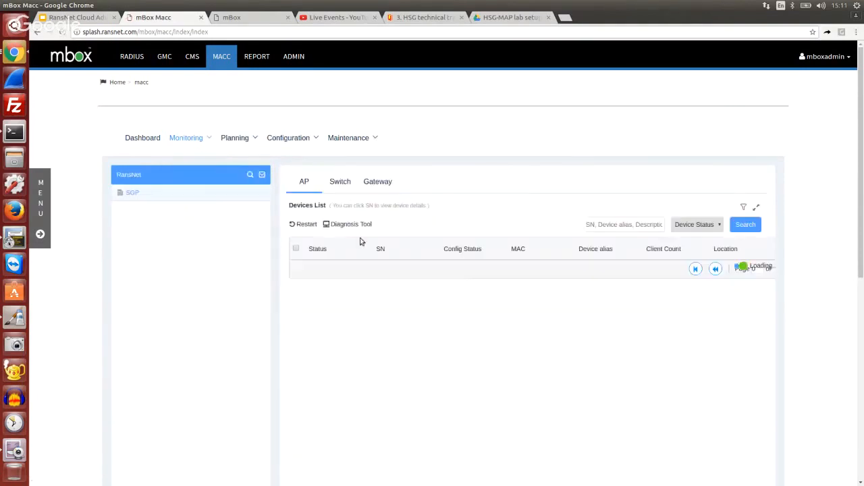
Step: Check the templates applied to the access point group and open the list of custom configuration templates in MACC
mouse_move(309, 141)
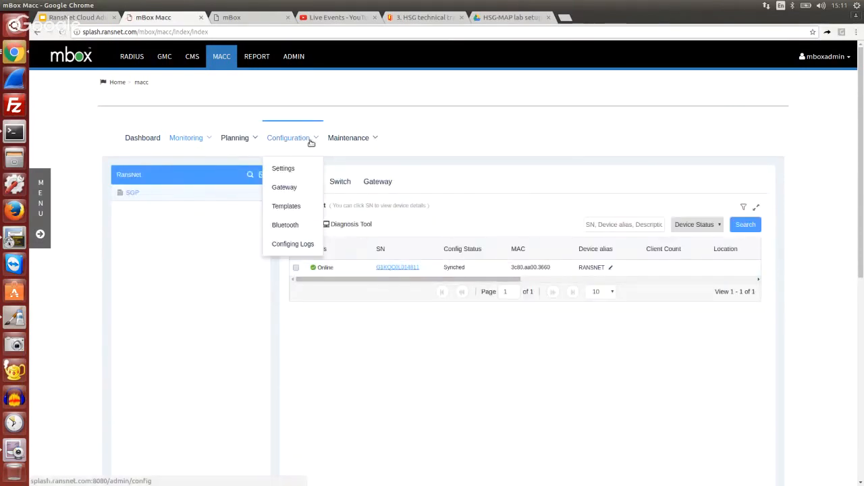
click(295, 168)
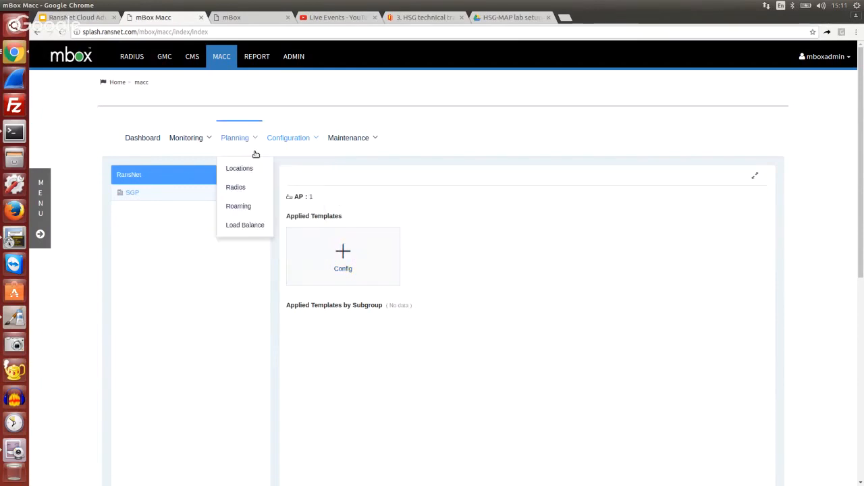
mouse_move(274, 149)
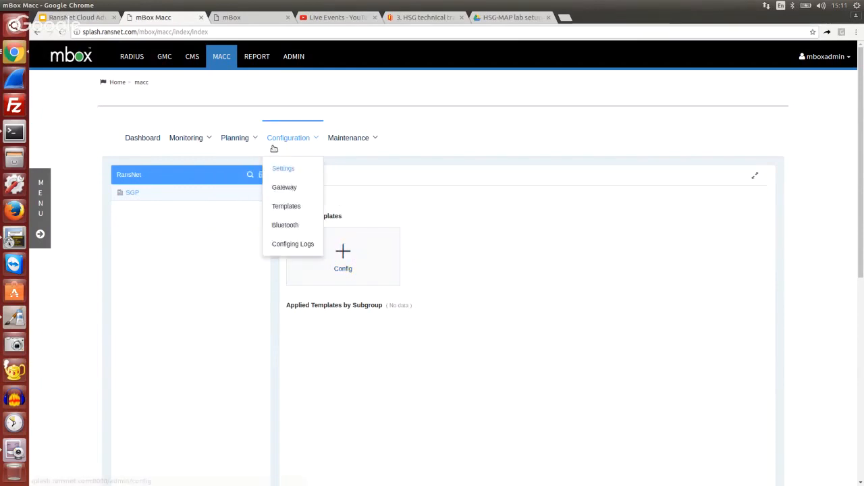
click(295, 191)
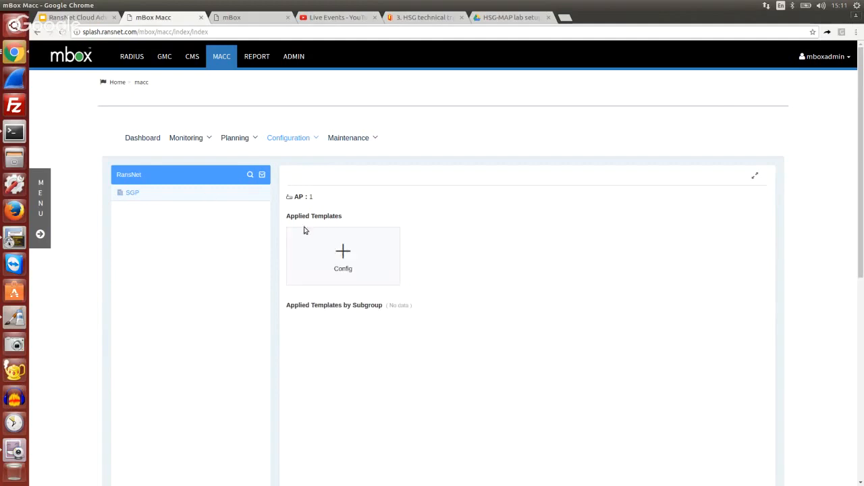
mouse_move(303, 130)
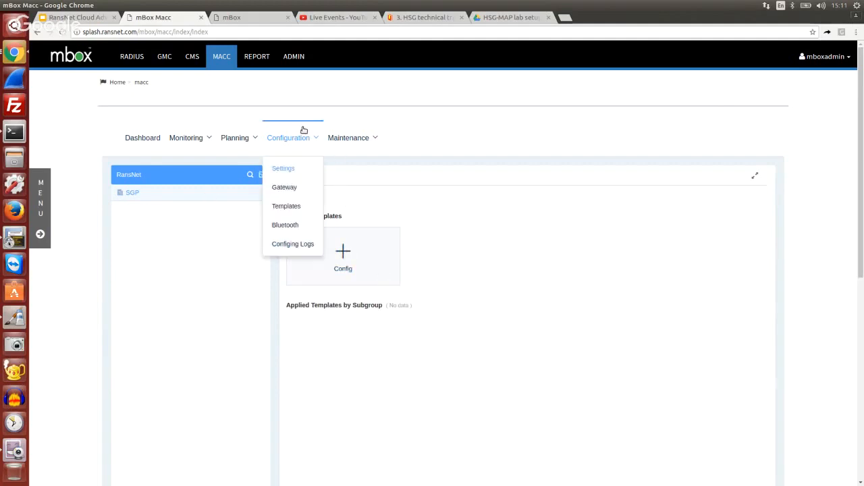
click(301, 206)
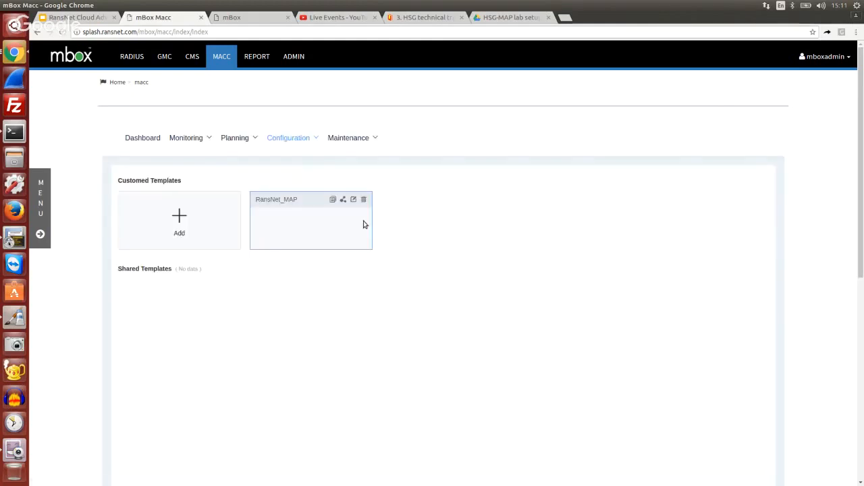
Step: Open the RansNet_MAP template and display the detailed wireless settings of SSID MAP_VLAN10
click(353, 201)
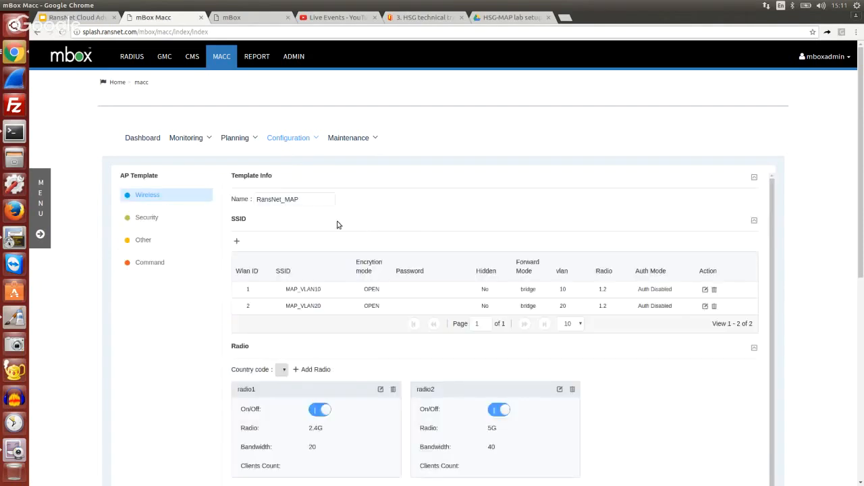
drag(322, 289, 268, 289)
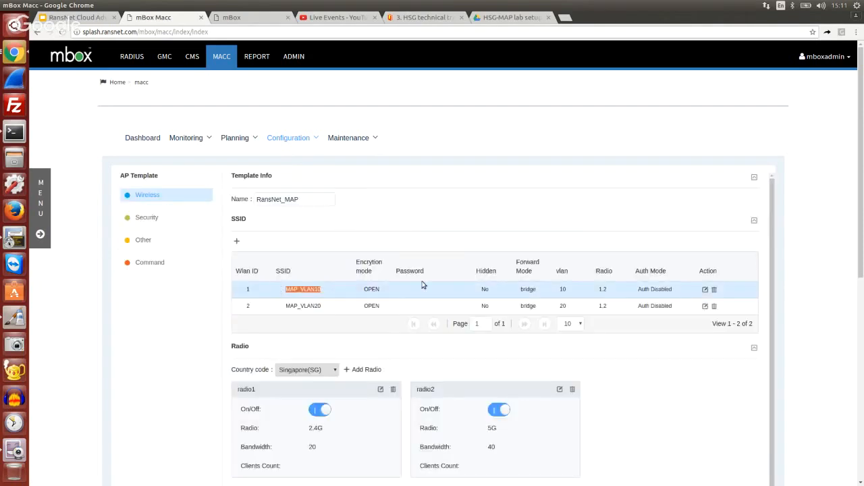
click(704, 290)
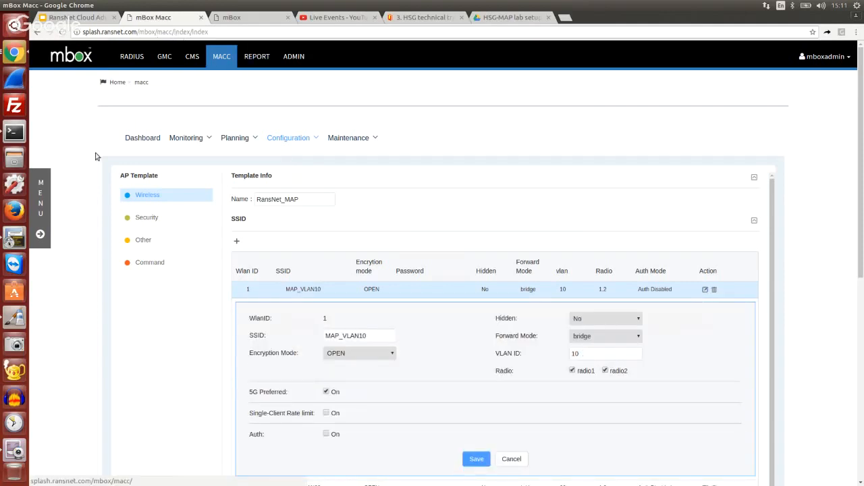
Step: Switch to the terminal and examine the hotspot-portal URL in the vlan10 hotspot configuration
click(15, 133)
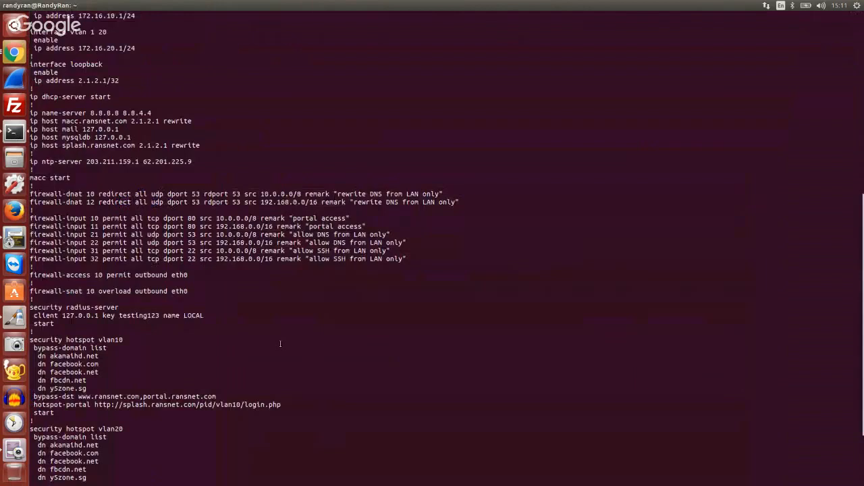
drag(289, 406, 134, 405)
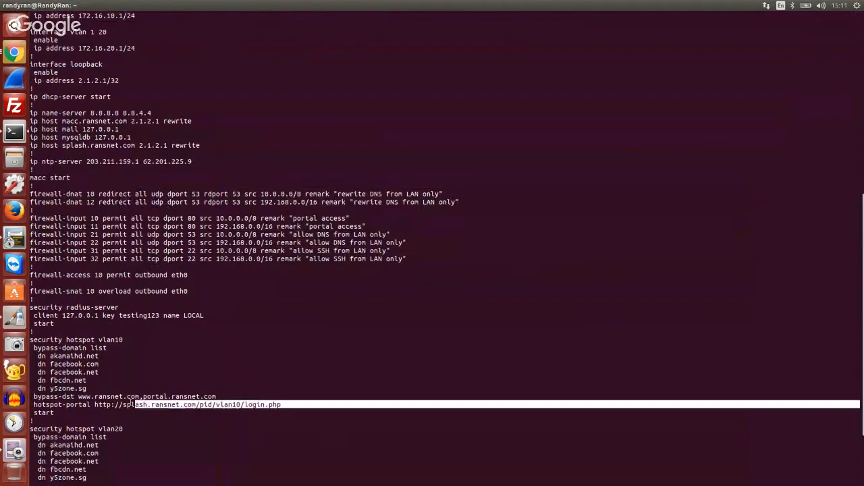
click(214, 395)
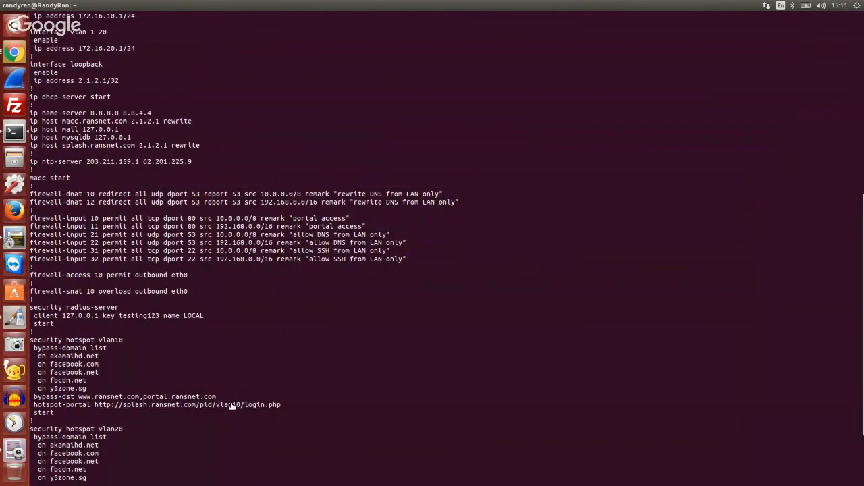
Step: Switch back to Chrome and check the vlan10 portal and its URL path in the CMS captive portal list
key(alt+Tab)
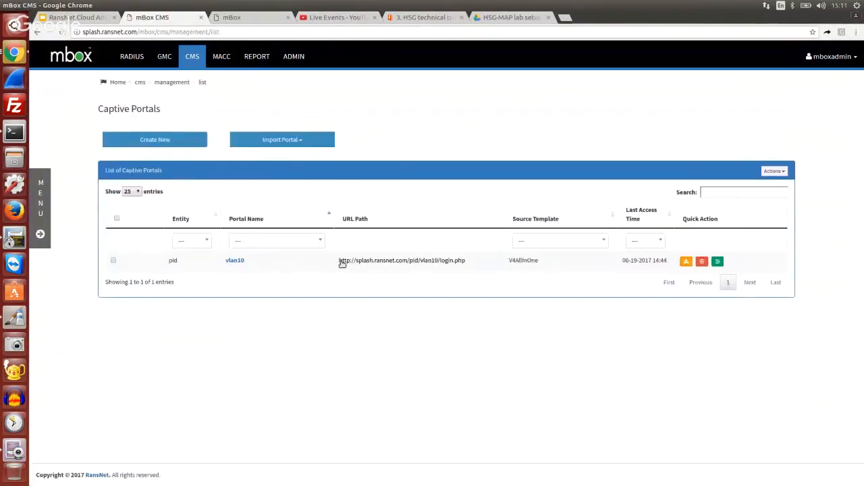
click(40, 202)
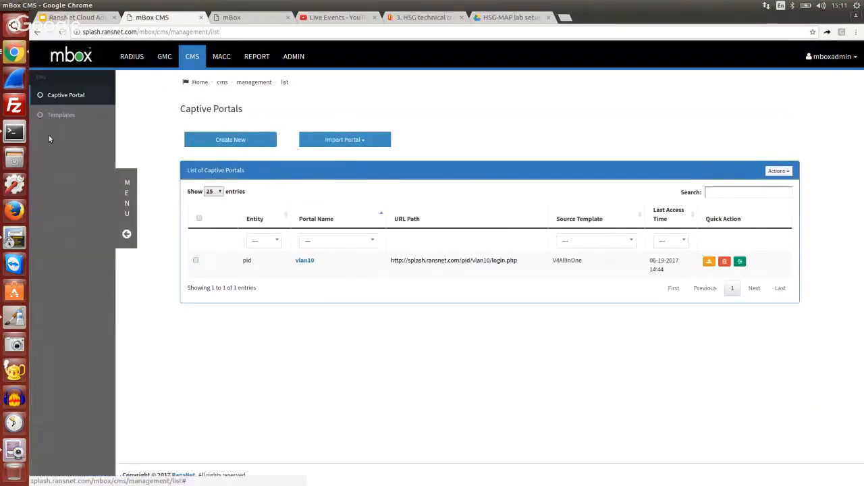
click(51, 116)
click(195, 59)
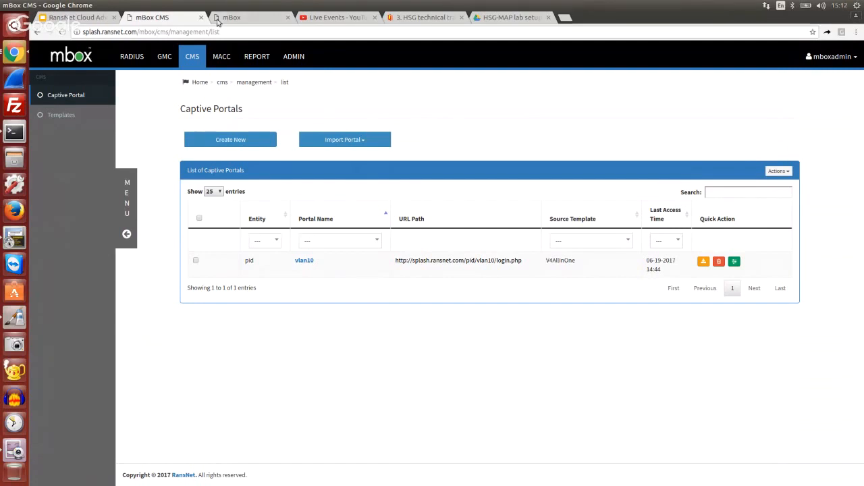
Step: Sign in to the mbox console at portal.ransnet.com with the account username and password
click(254, 19)
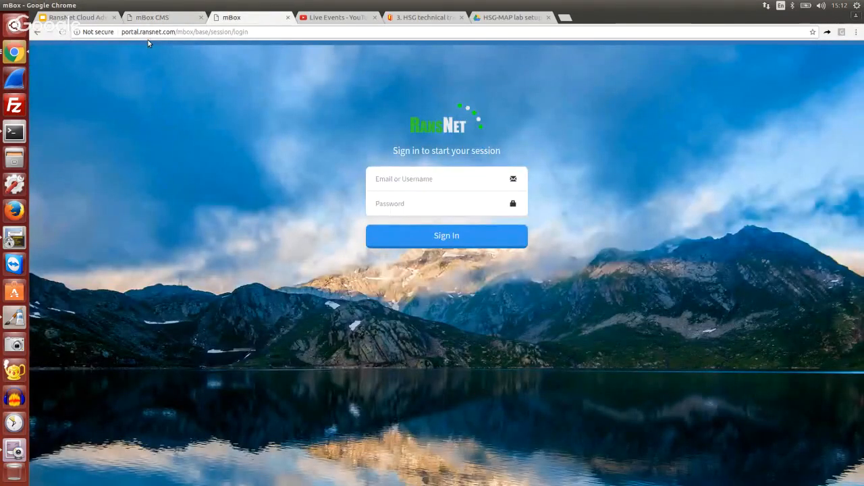
drag(177, 32, 103, 30)
click(457, 182)
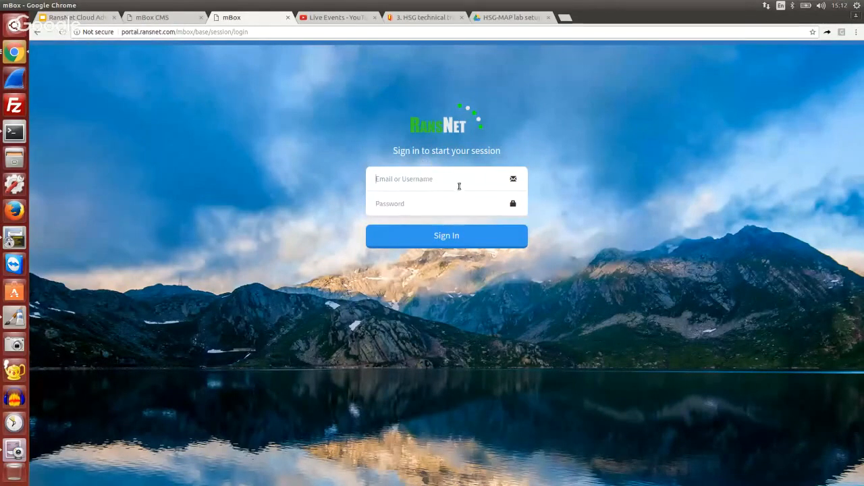
click(457, 203)
click(458, 203)
text(••••••••••••)
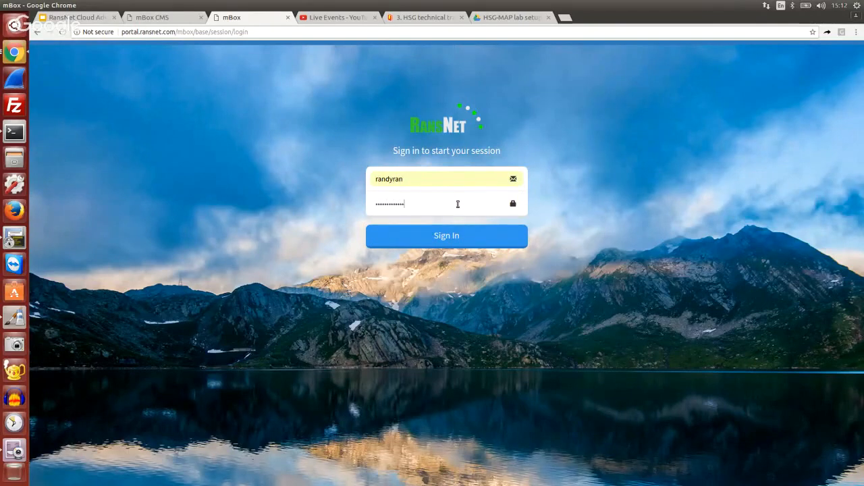
key(BackSpace)
key(BackSpace)
key(BackSpace)
key(BackSpace)
key(BackSpace)
key(BackSpace)
key(BackSpace)
key(BackSpace)
key(BackSpace)
key(BackSpace)
key(BackSpace)
key(BackSpace)
text(••••••)
key(BackSpace)
key(BackSpace)
key(BackSpace)
key(BackSpace)
key(BackSpace)
key(BackSpace)
key(BackSpace)
key(BackSpace)
text(•)
key(BackSpace)
text(••)
key(Return)
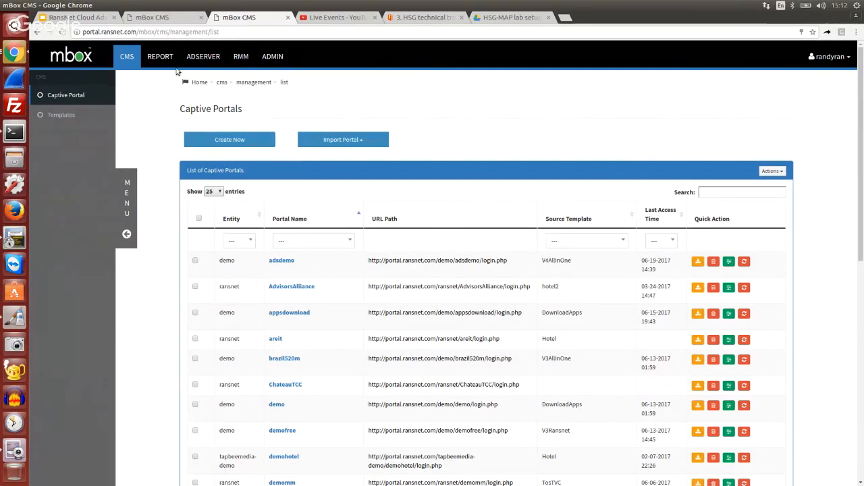
Step: Look over the campaign, banner and zone lists of the ad server
click(202, 61)
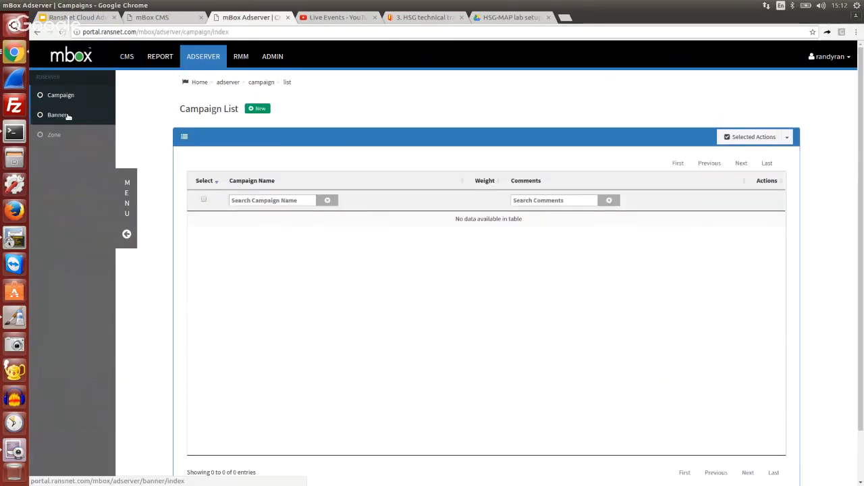
click(58, 114)
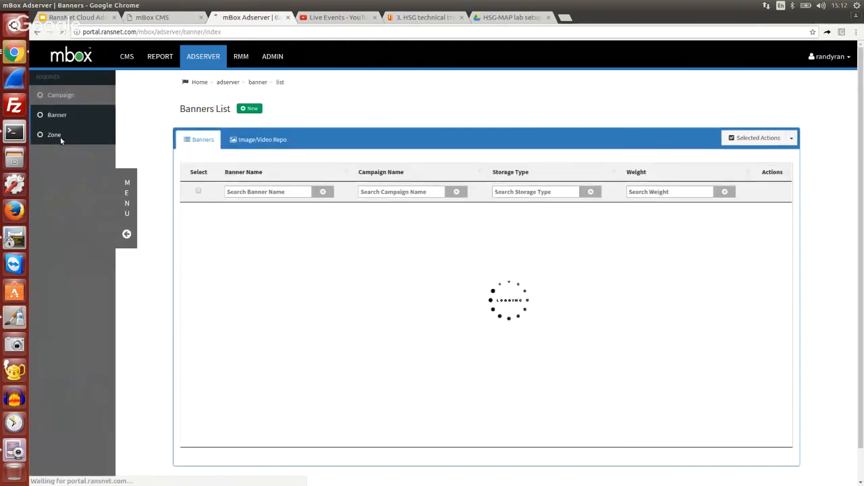
click(60, 136)
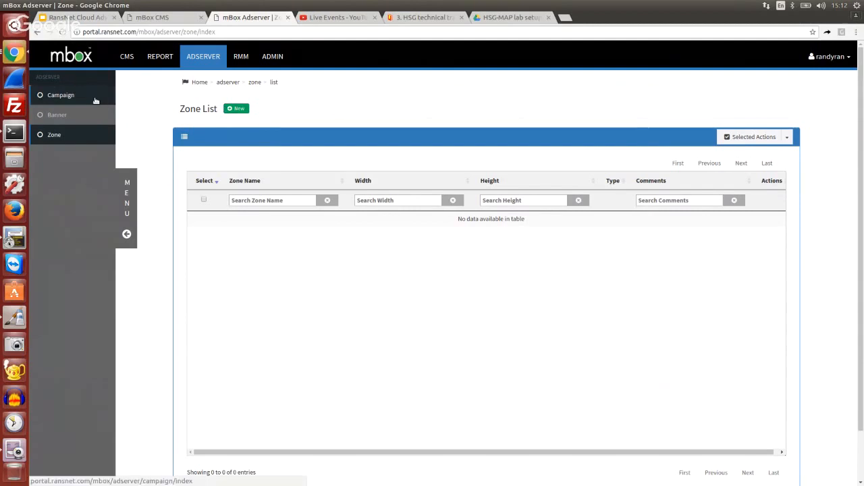
Step: Create a new ad server campaign named video_campaign and save it
click(96, 101)
click(259, 108)
click(379, 177)
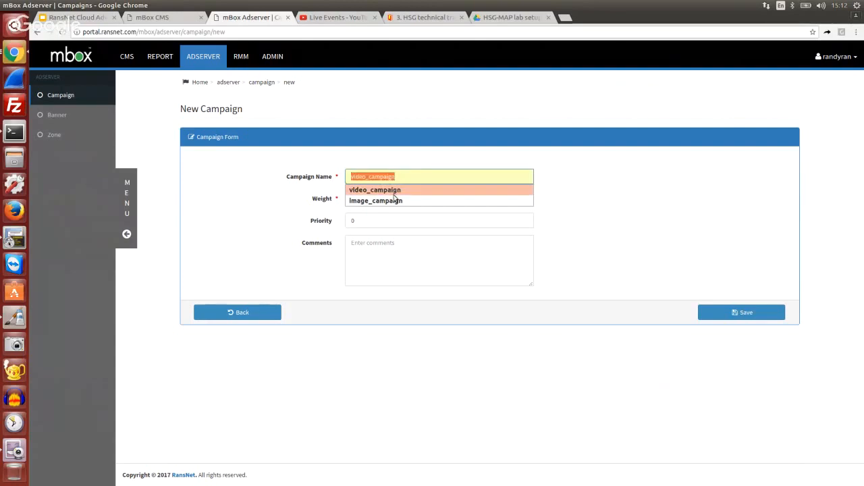
click(380, 190)
click(381, 197)
click(729, 314)
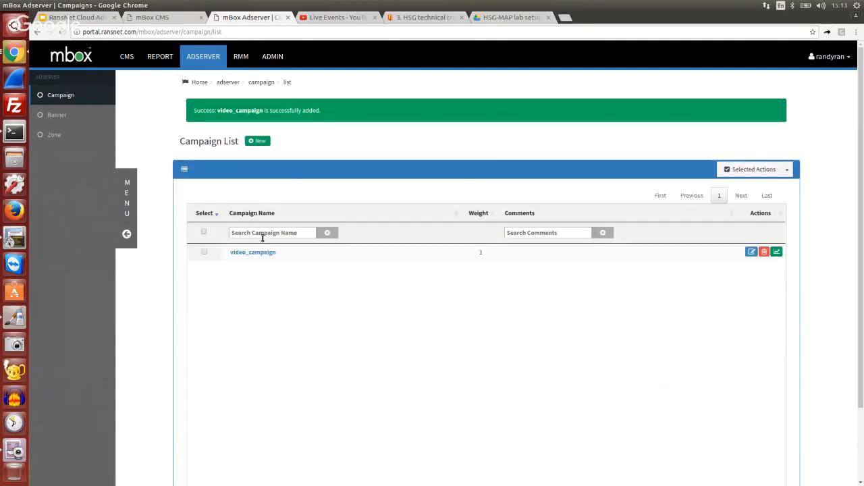
Step: Upload the video file faceshop.webm from the BK folder to the banner image/video repository
click(58, 116)
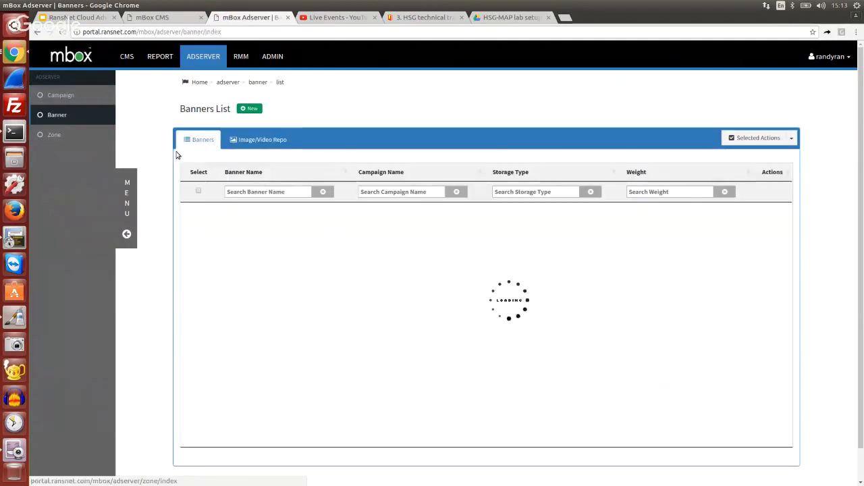
click(272, 139)
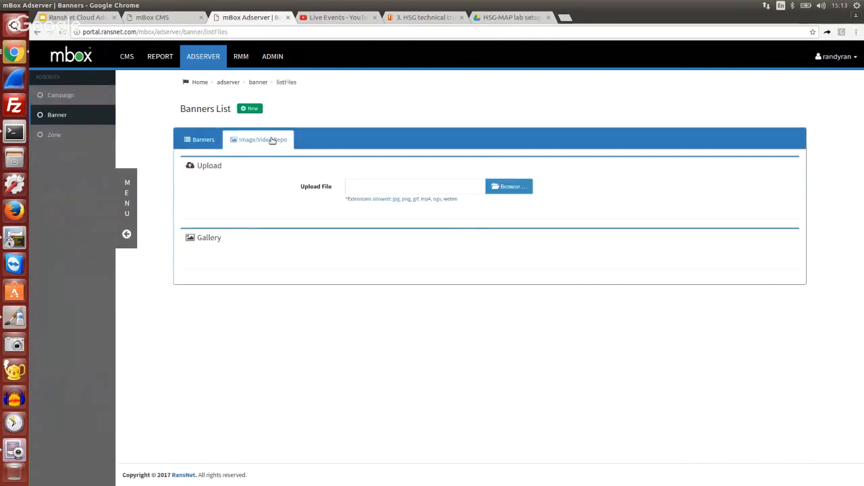
click(509, 189)
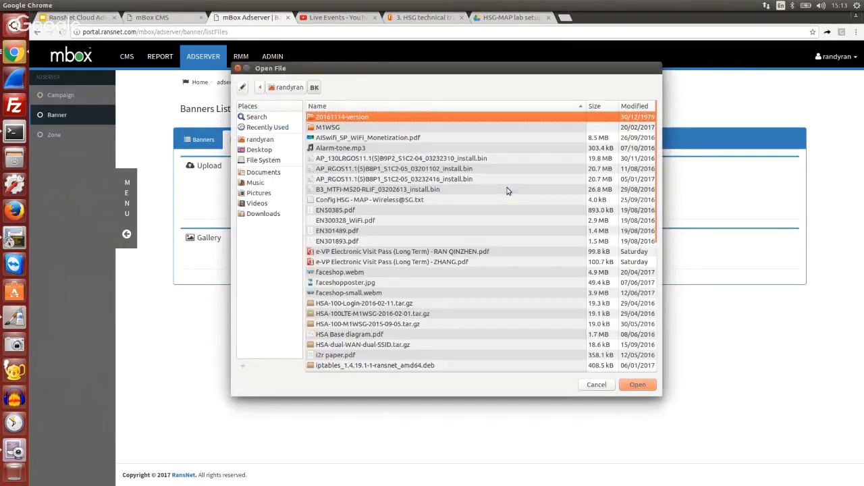
click(386, 293)
click(386, 273)
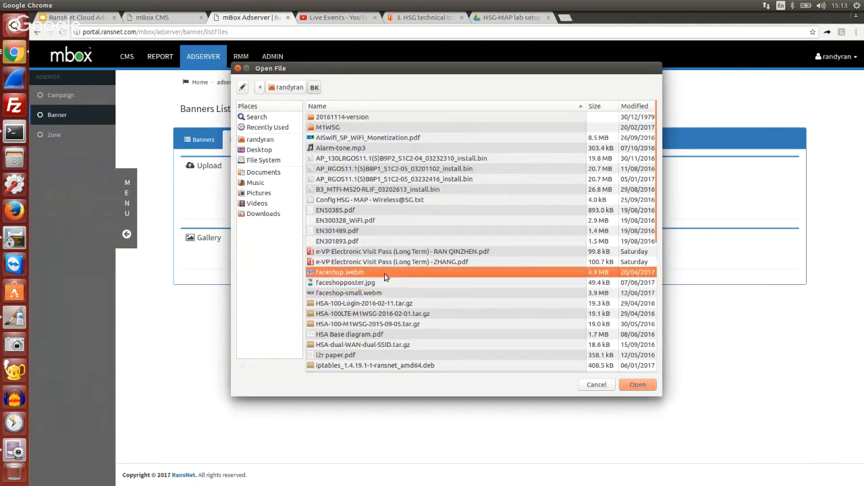
click(642, 385)
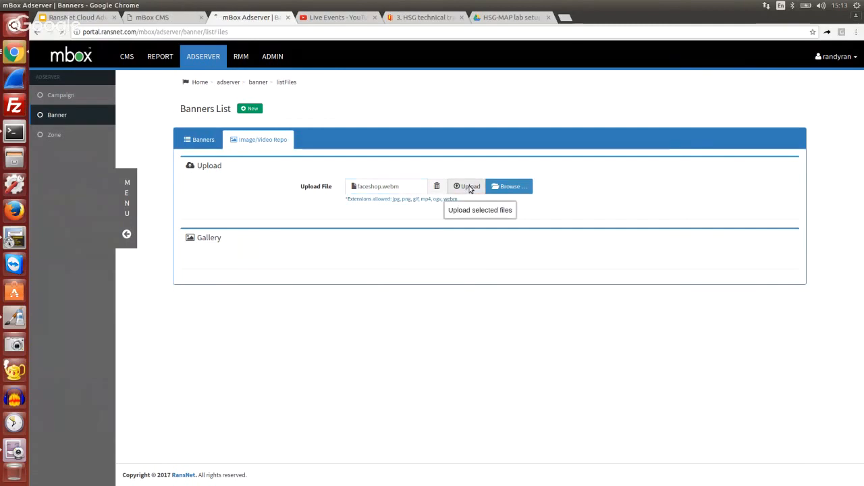
click(469, 187)
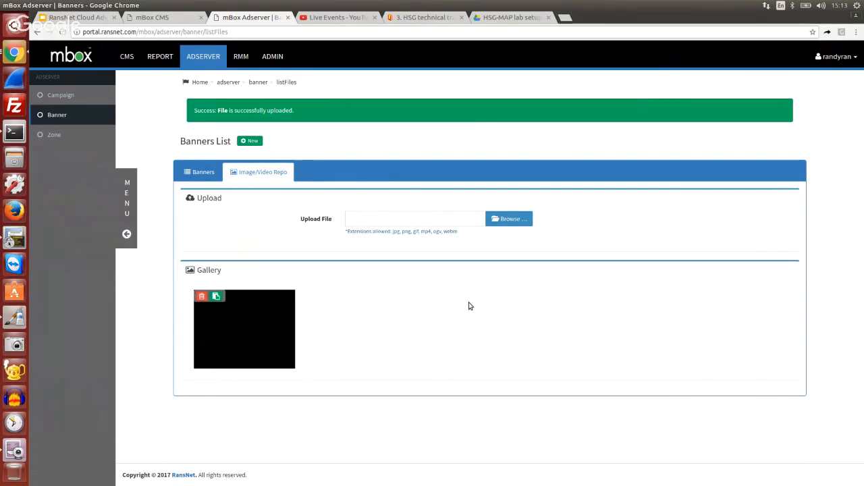
Step: Preview the uploaded video in the gallery and copy its link to the clipboard
click(237, 323)
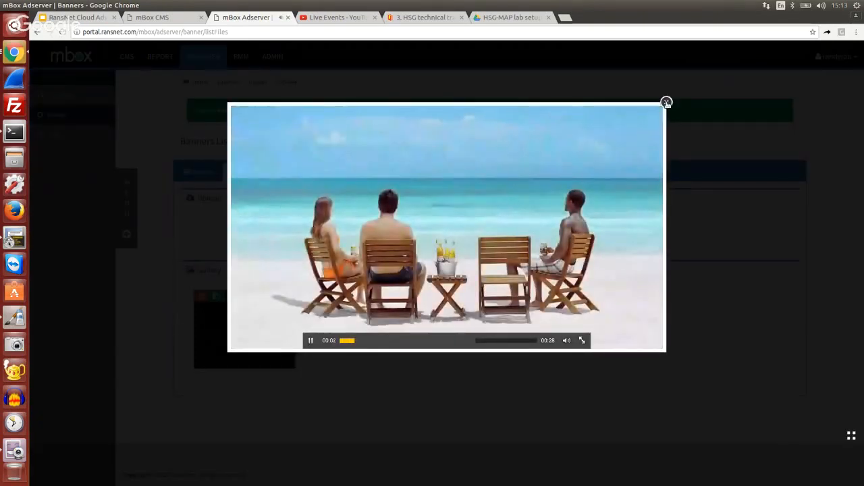
click(667, 103)
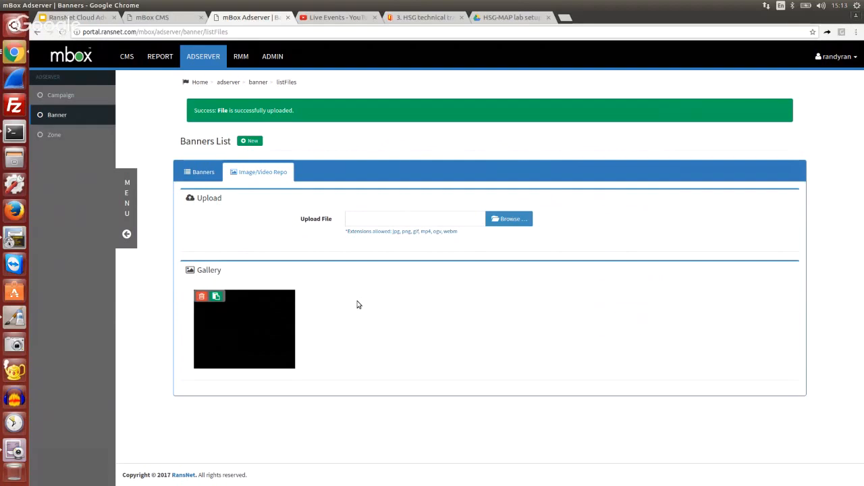
click(216, 296)
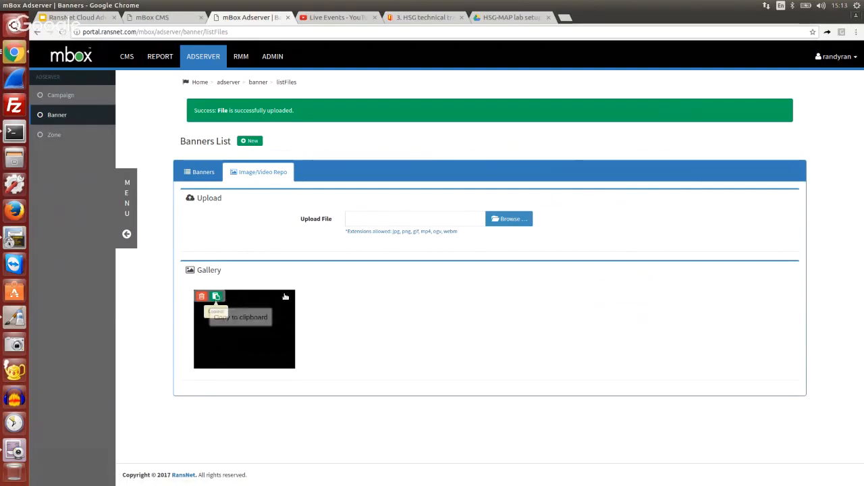
Step: Start a new banner under the campaign video_campaign and name it banner_video_corona
click(204, 172)
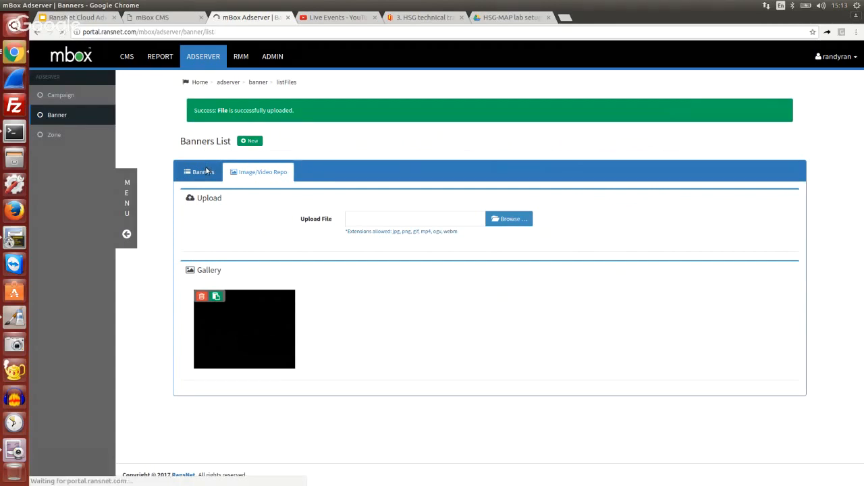
click(249, 108)
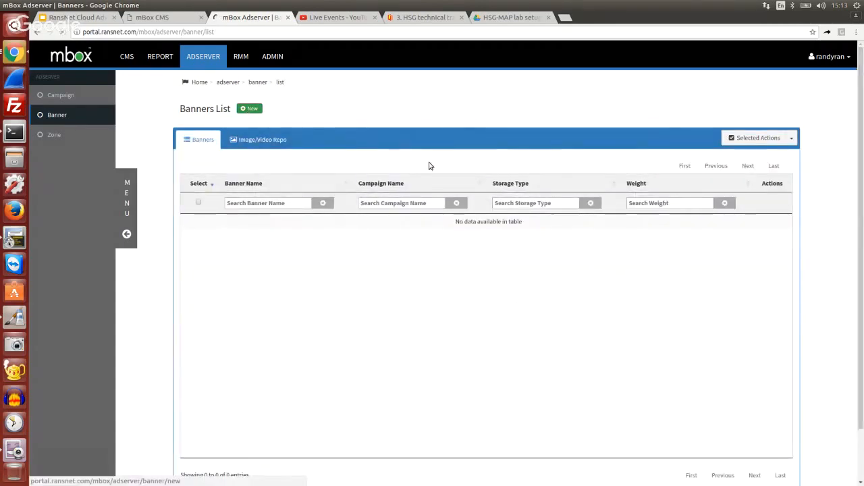
click(410, 160)
click(401, 183)
click(399, 183)
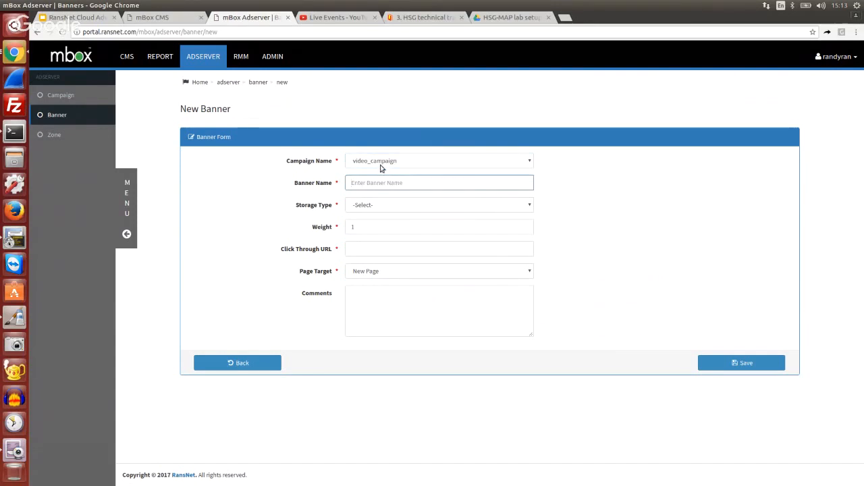
click(376, 227)
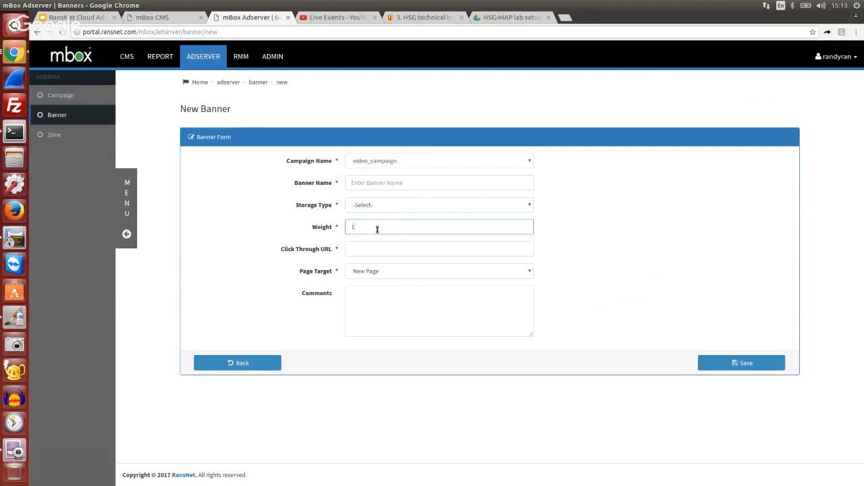
click(382, 182)
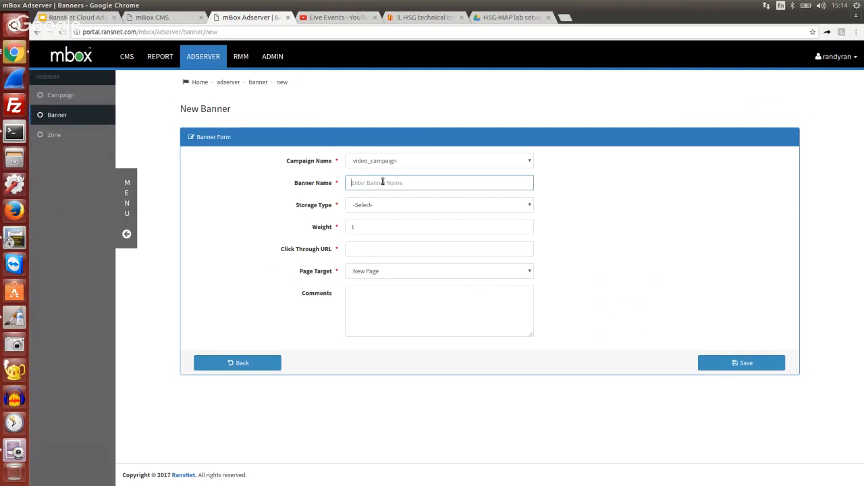
text(banner_video_corona)
Step: Set the banner's storage type to Video Url and paste the copied video link as its URL
click(399, 205)
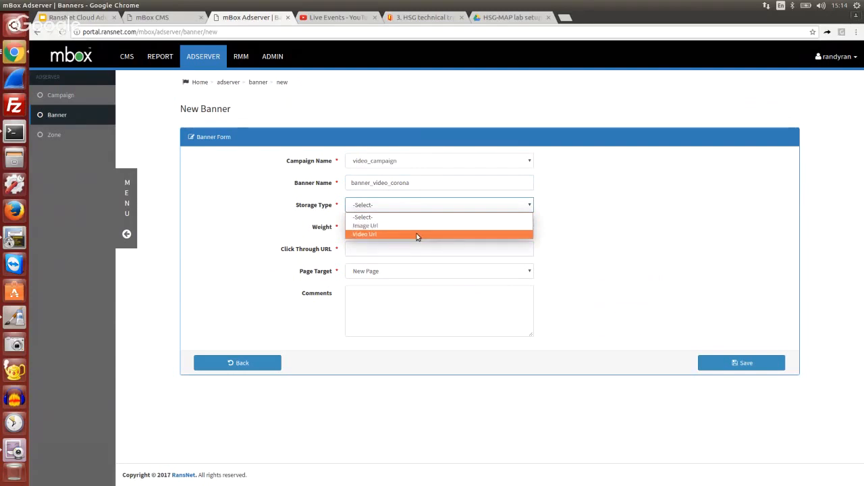
click(415, 234)
click(412, 229)
key(ctrl+v)
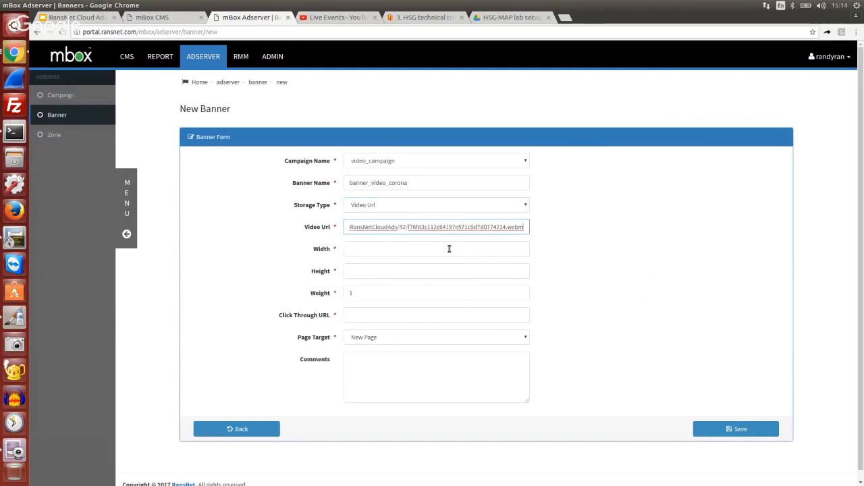
Step: Set the banner's width to 1280 and its height to 720
click(436, 248)
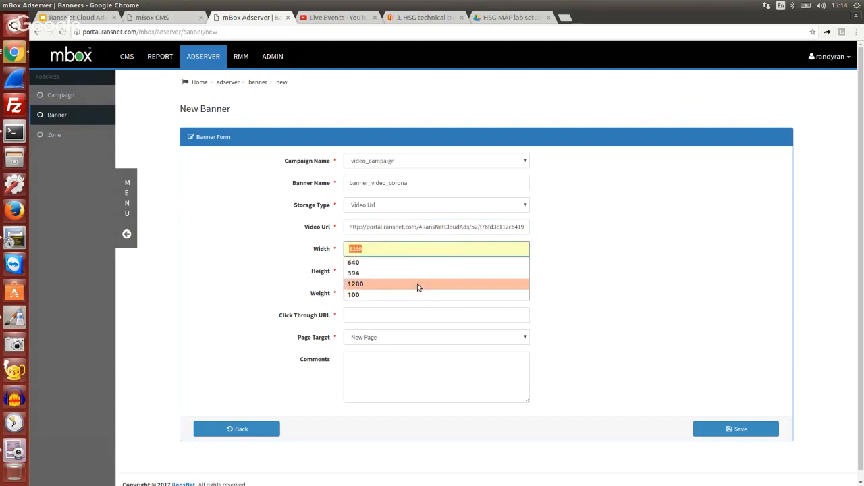
click(417, 283)
click(411, 270)
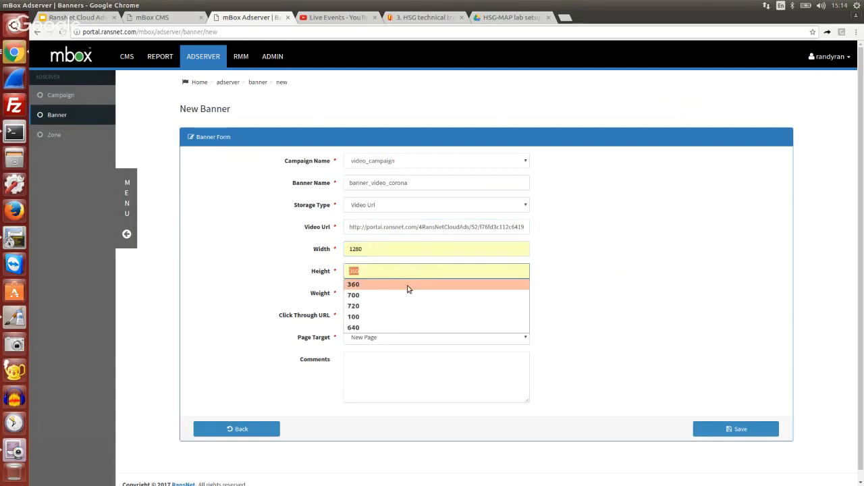
click(404, 306)
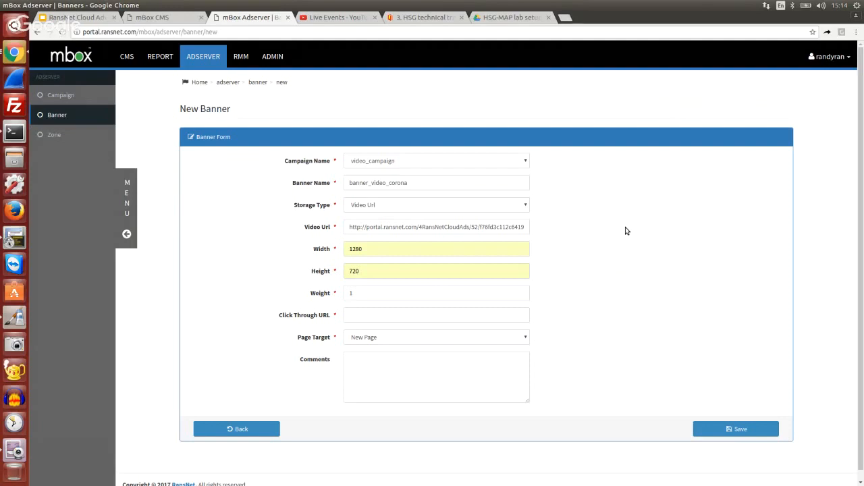
click(446, 315)
click(445, 315)
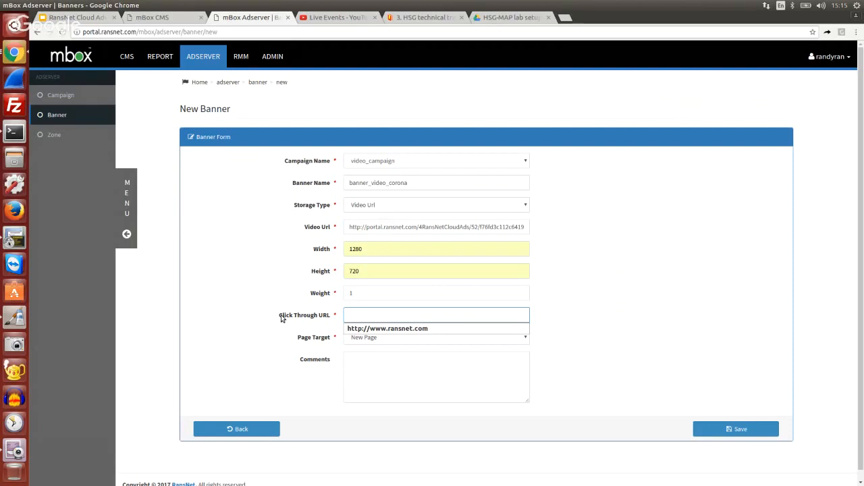
click(464, 328)
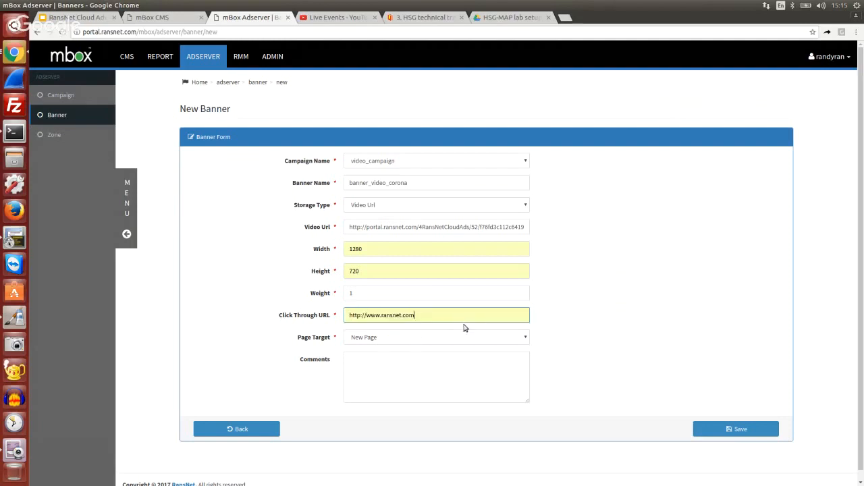
click(506, 338)
click(534, 336)
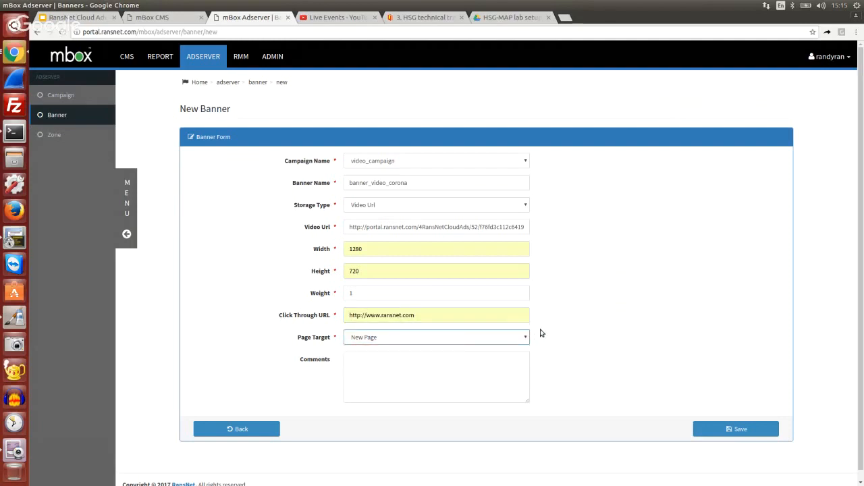
click(458, 341)
click(612, 353)
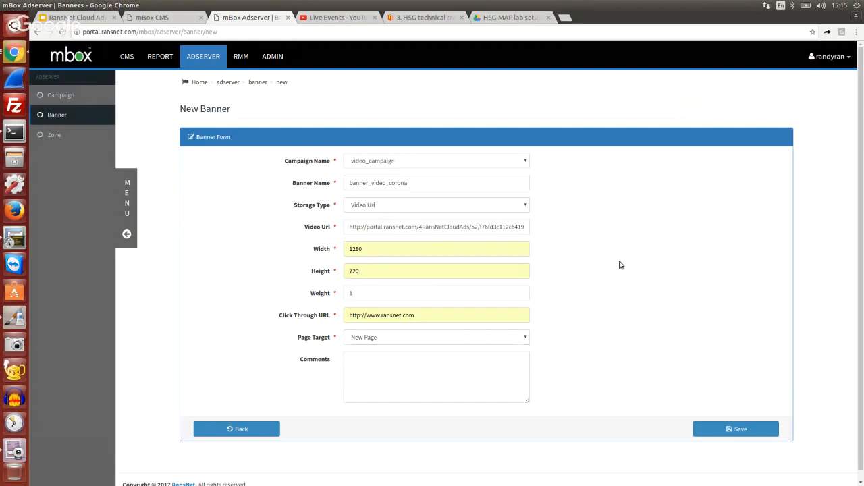
click(734, 428)
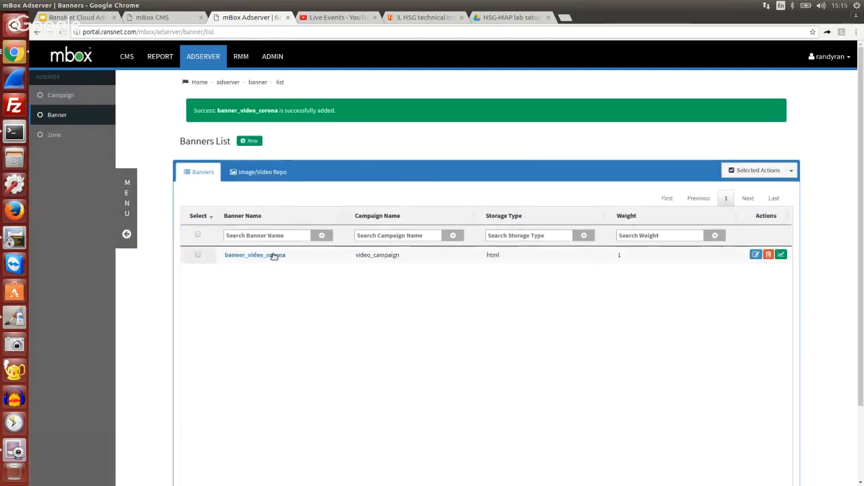
Step: Open the saved banner banner_video_corona, preview its video, and return to the banners list
click(274, 255)
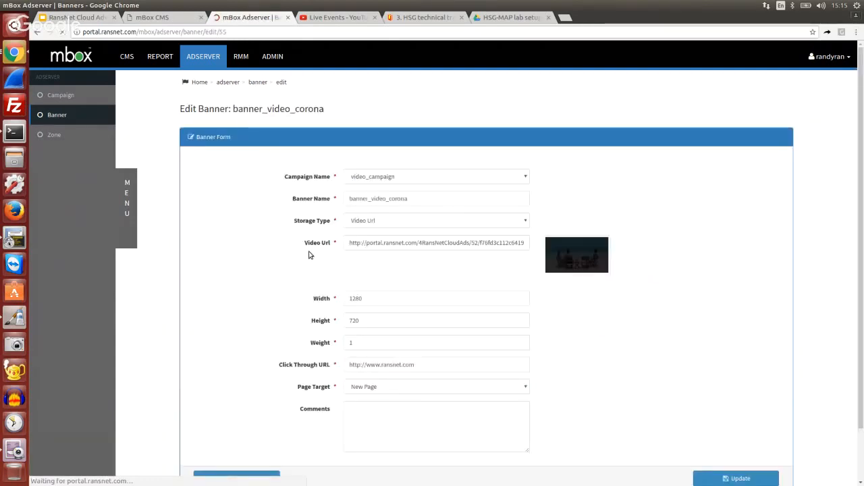
click(590, 256)
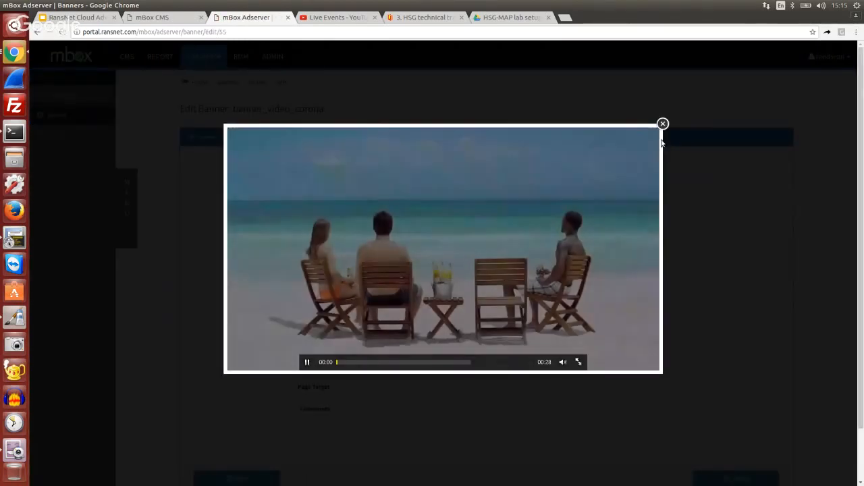
click(663, 124)
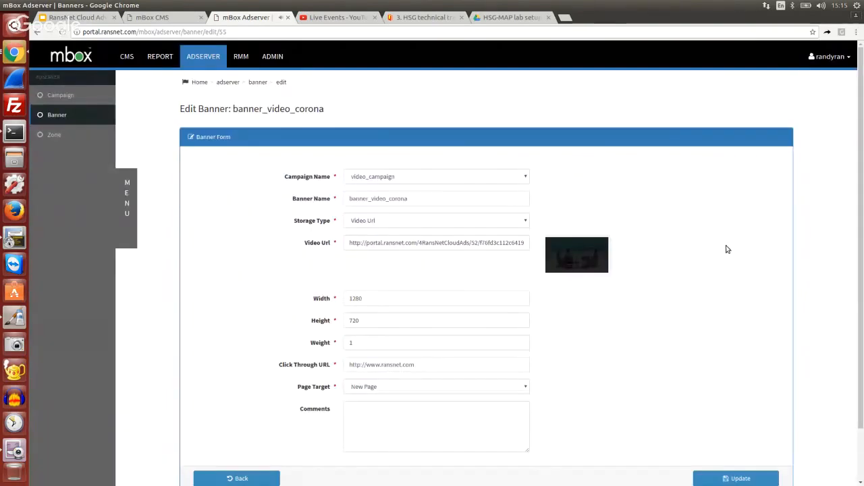
scroll(727, 250, down, 2)
click(252, 419)
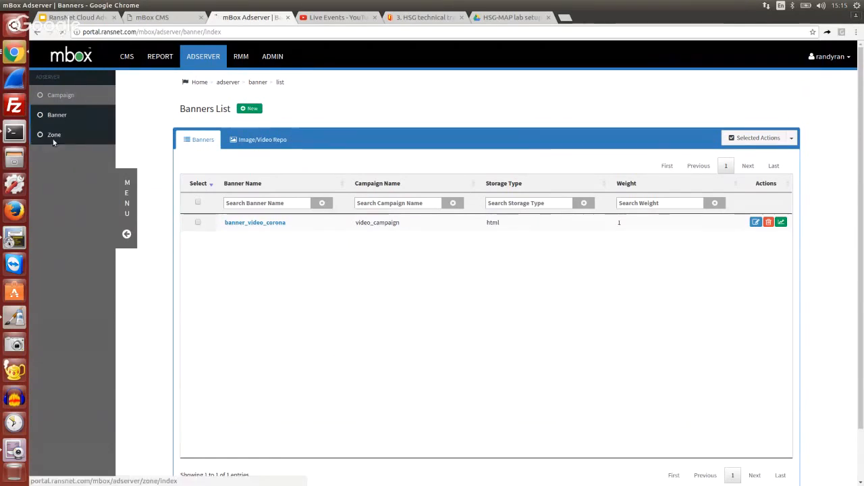
Step: Create a Banner/Popup zone named video_zone with width 1280 and height 720, and save it
click(54, 141)
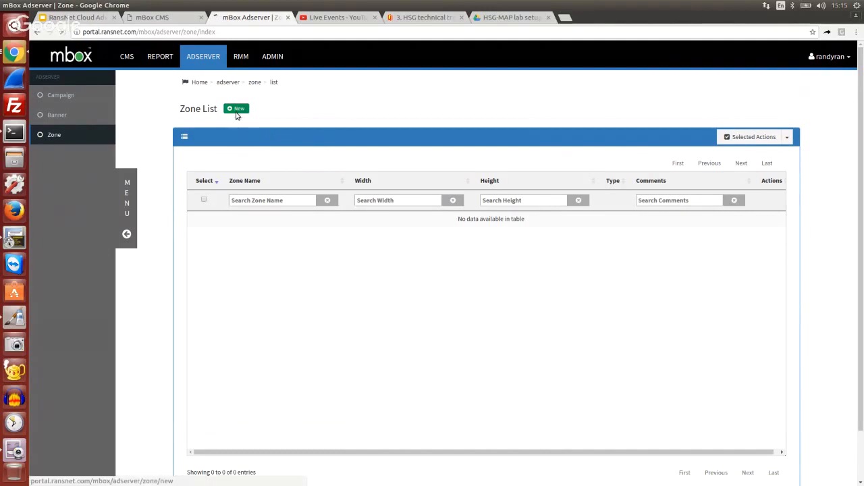
click(236, 109)
click(369, 162)
click(381, 183)
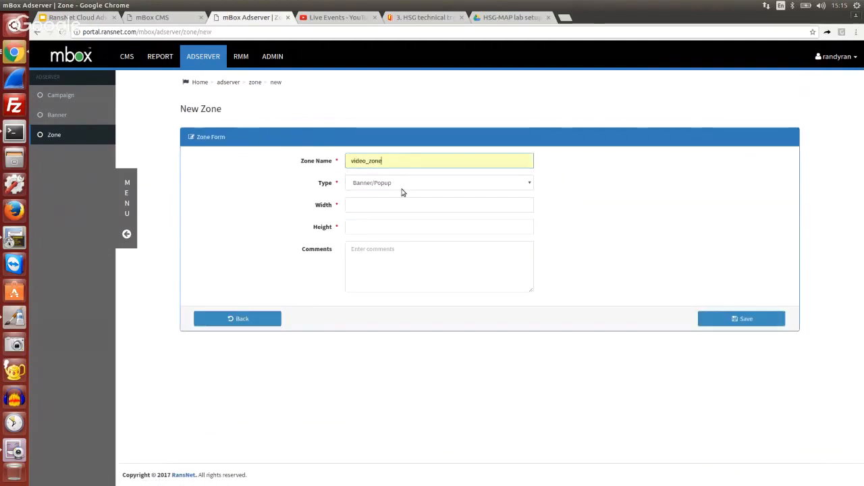
click(413, 202)
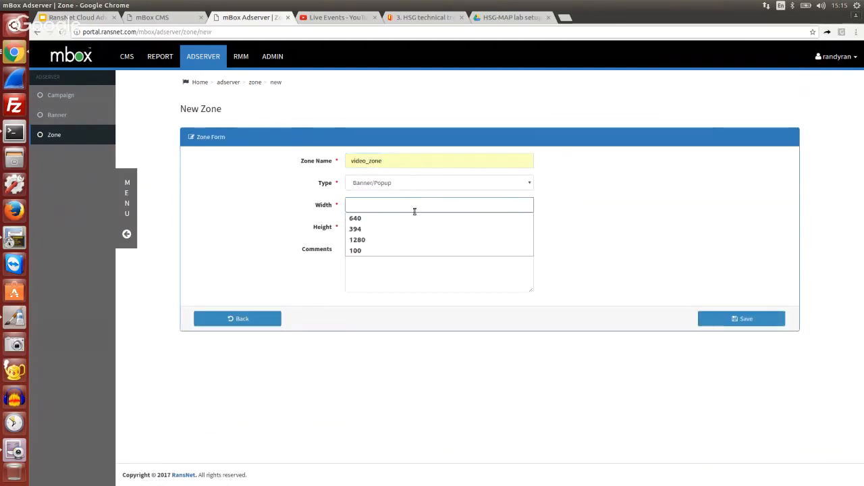
click(420, 239)
click(413, 226)
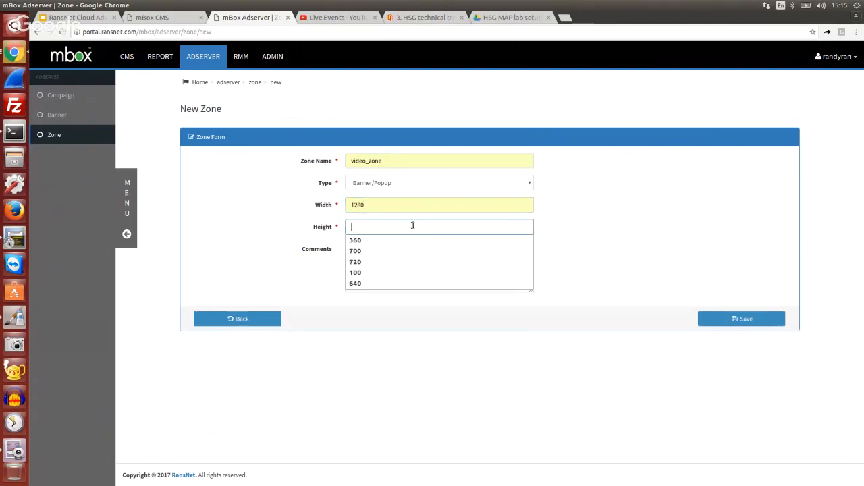
click(413, 262)
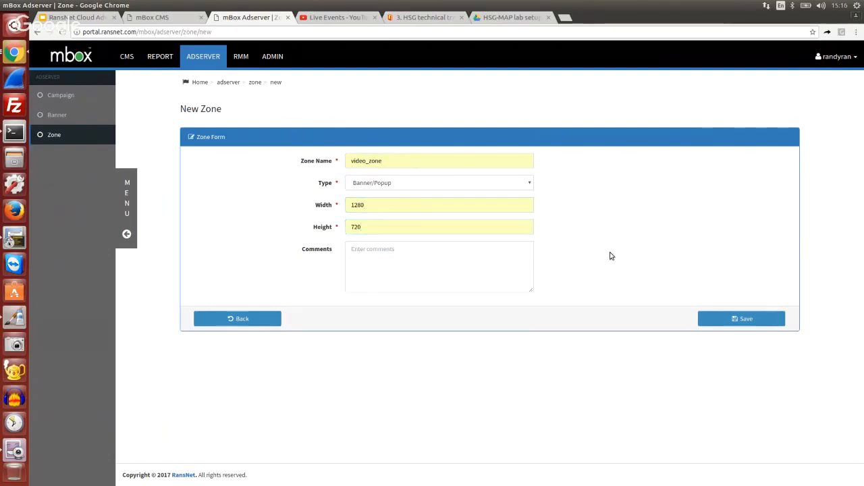
click(725, 321)
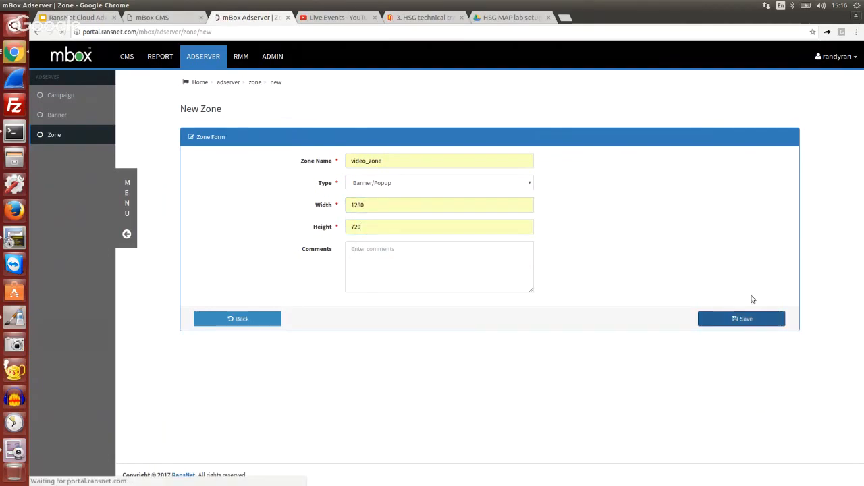
Step: Link the zone video_zone to the campaign video_campaign and update the zone
scroll(753, 250, down, 4)
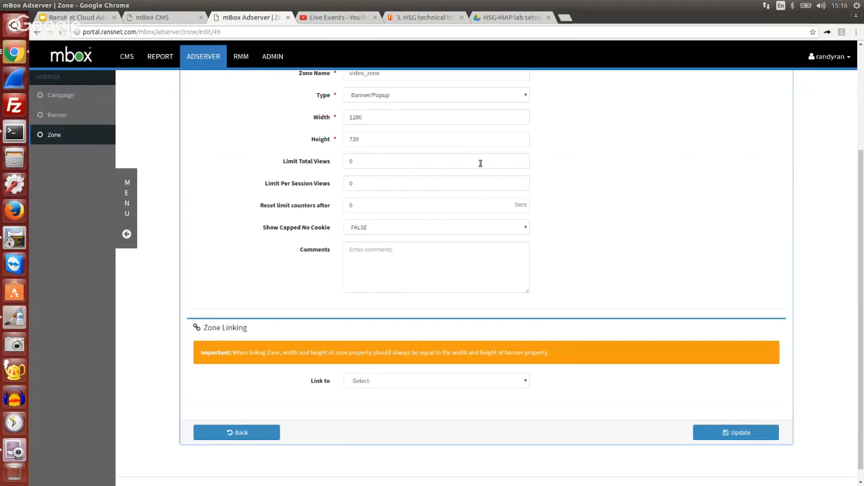
drag(260, 161, 566, 251)
click(653, 255)
scroll(600, 297, down, 1)
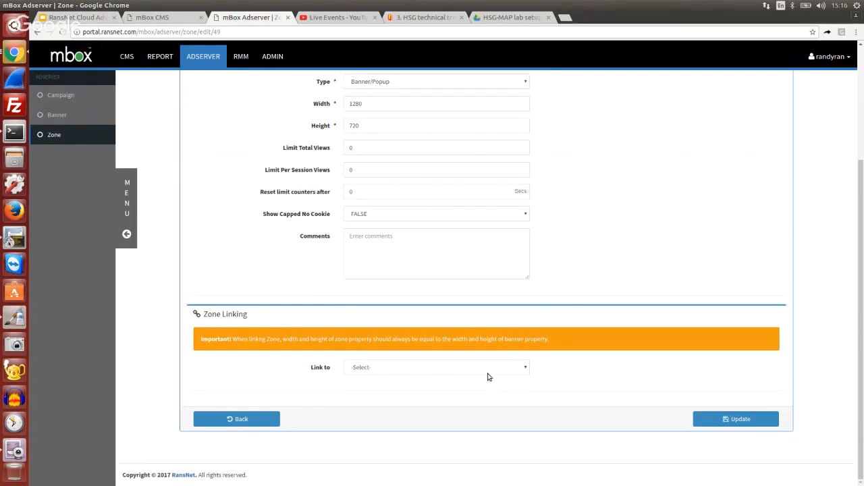
click(489, 371)
click(488, 387)
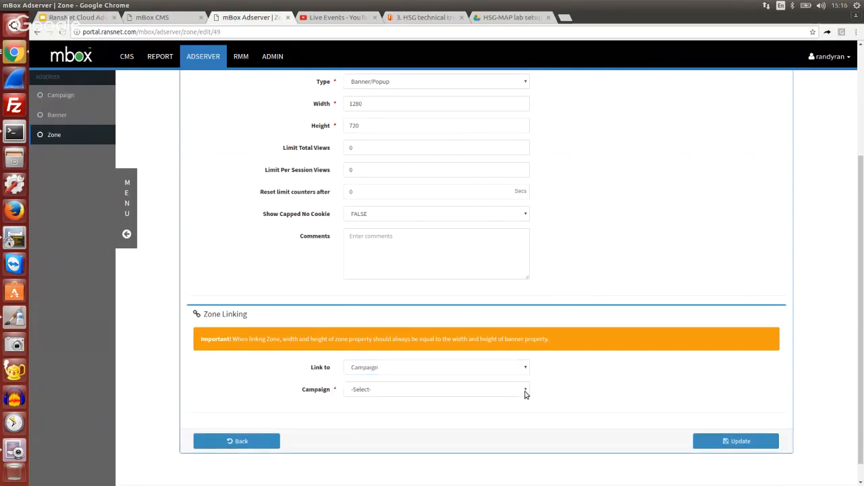
scroll(540, 358, down, 1)
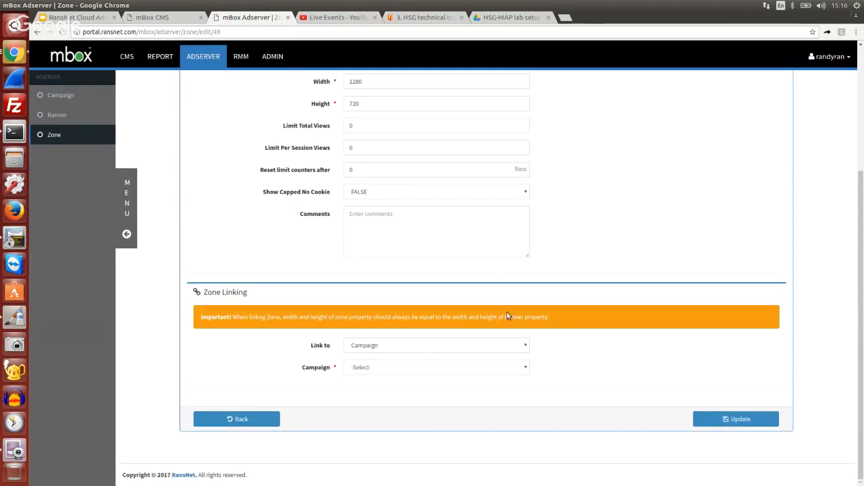
click(413, 371)
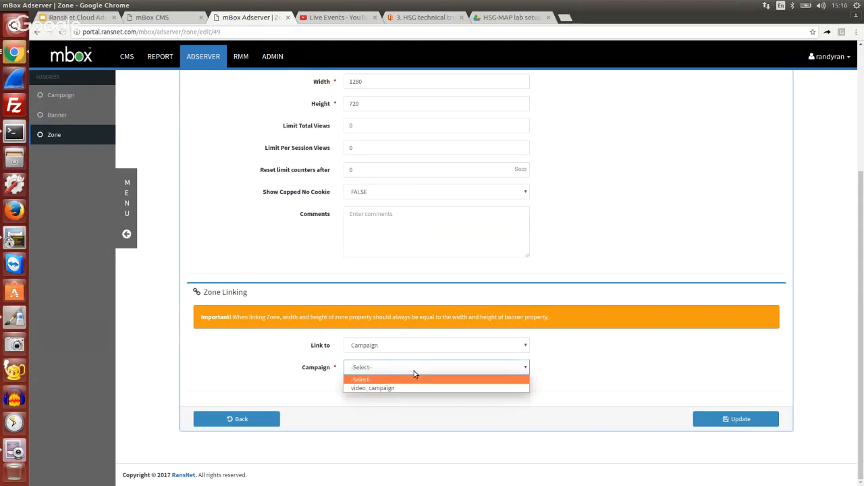
click(433, 389)
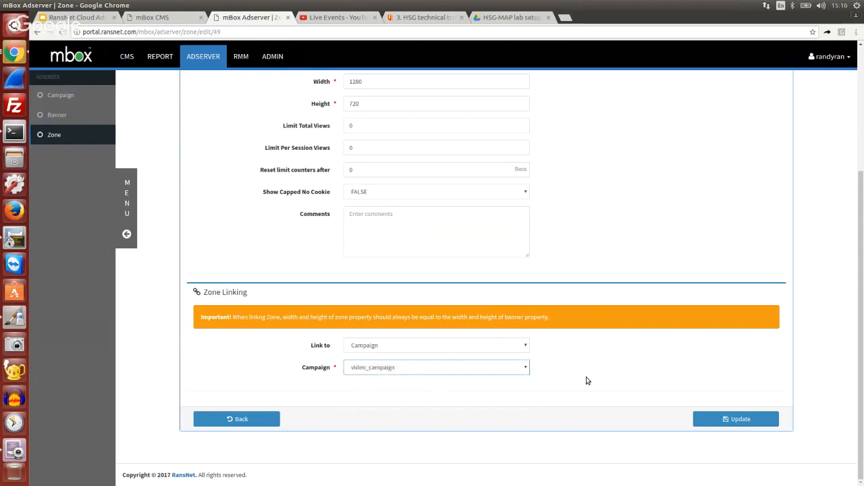
click(711, 421)
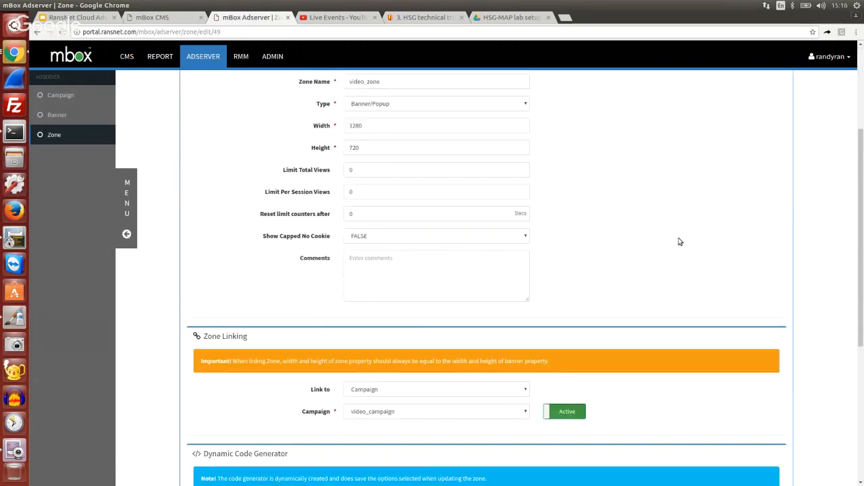
Step: Generate the CMS code for video_zone with the default display options and select the CMS Code URL
scroll(593, 305, down, 5)
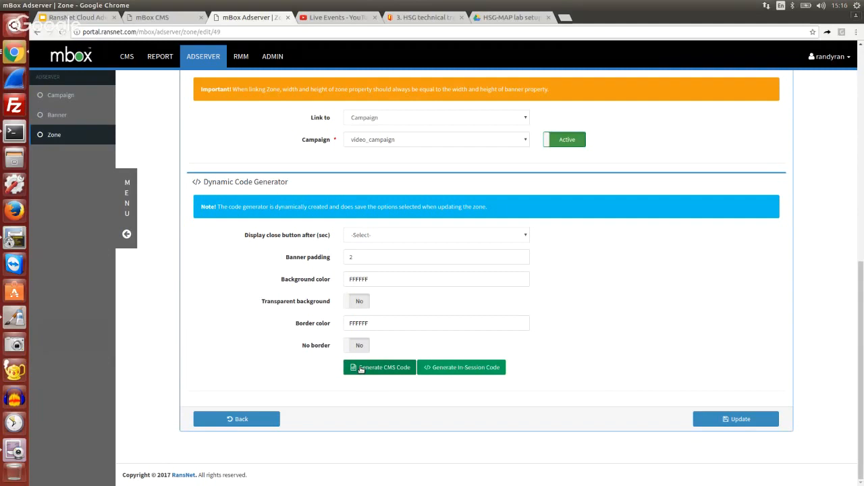
click(400, 370)
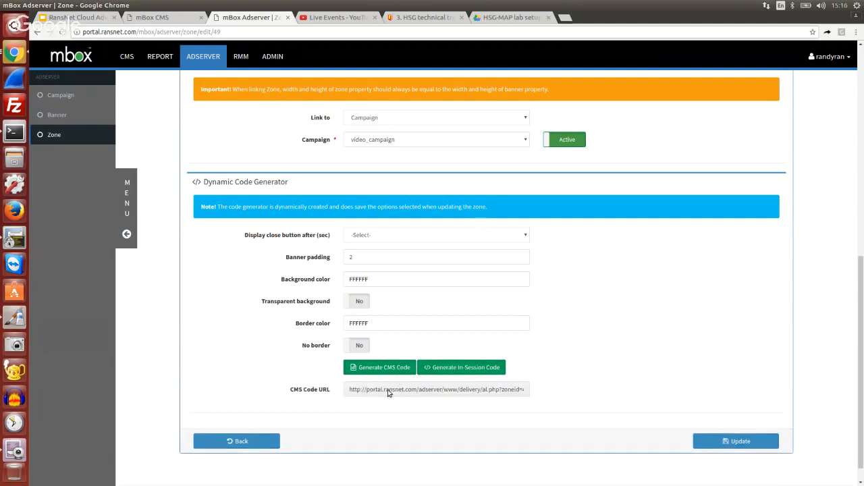
click(388, 391)
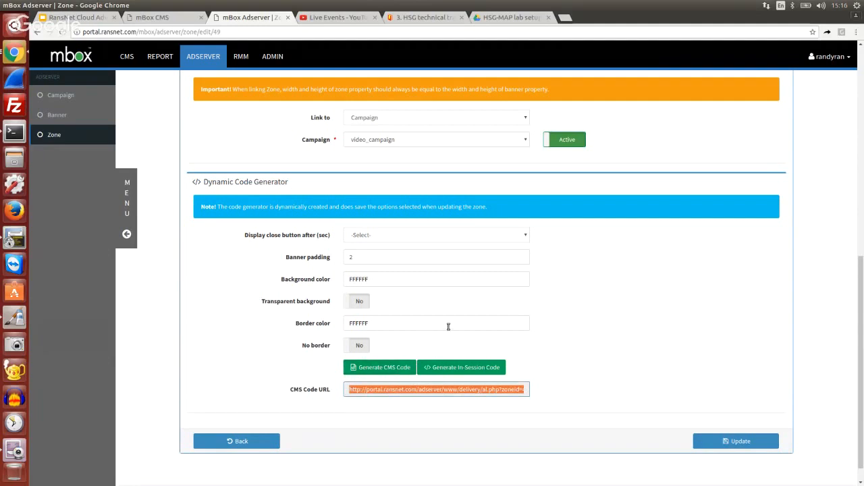
Step: Replace the Text Ad Server Url of captive portal vlan10 with the copied CMS code URL, save, and return to the portals list
click(179, 18)
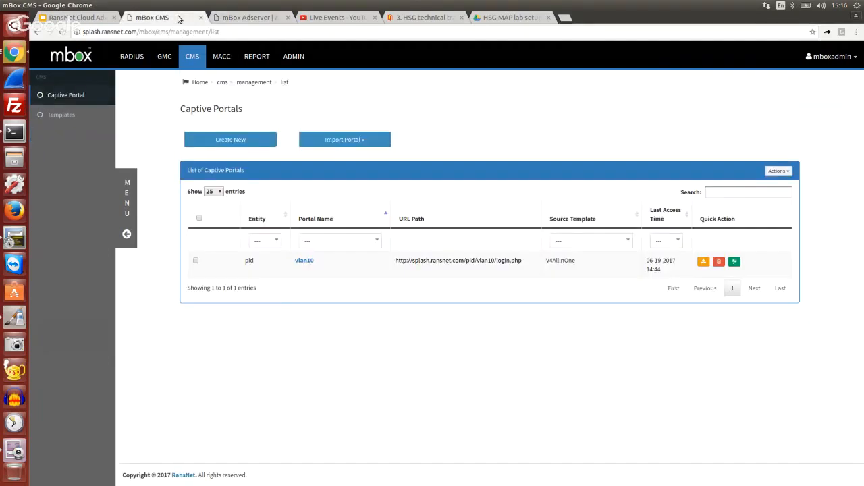
click(309, 261)
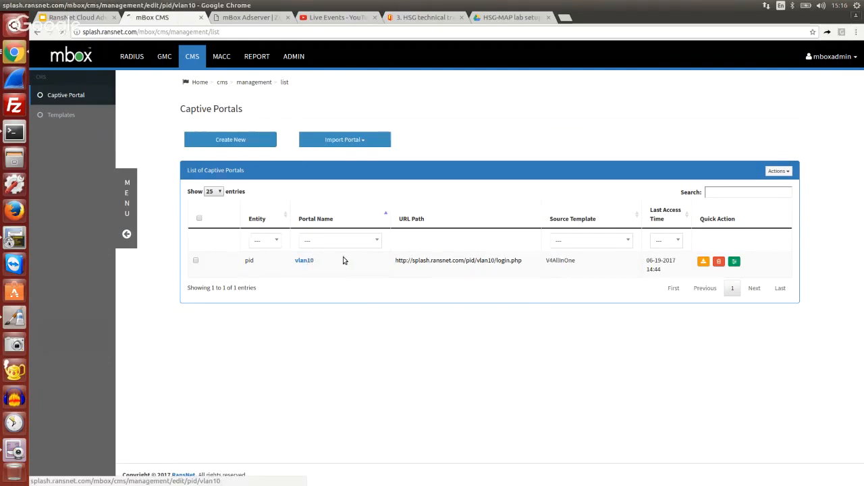
drag(861, 102, 862, 459)
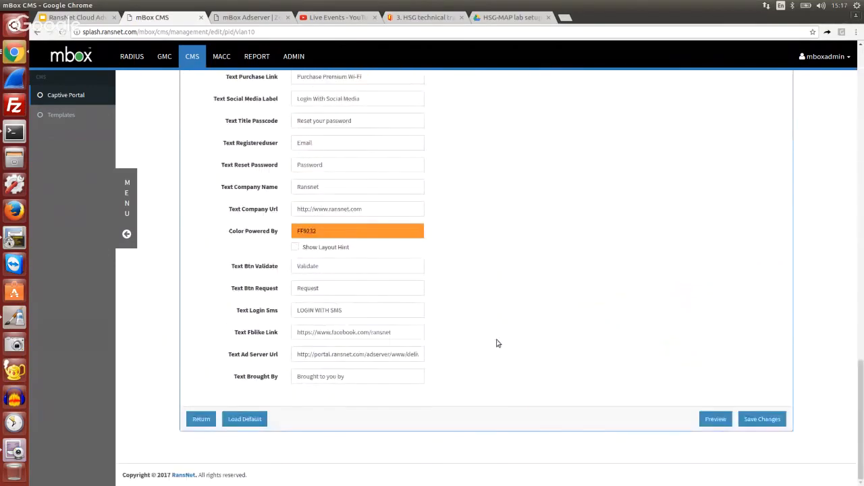
drag(410, 353, 446, 356)
key(ctrl+v)
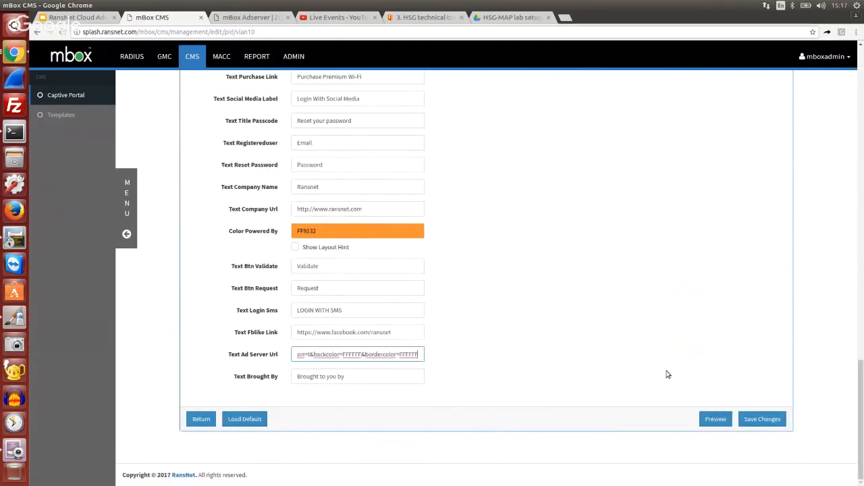
click(754, 417)
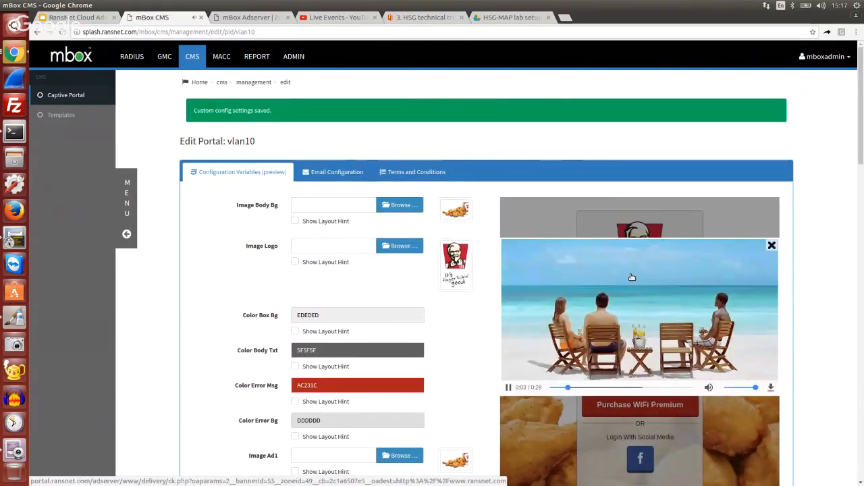
click(771, 245)
click(267, 80)
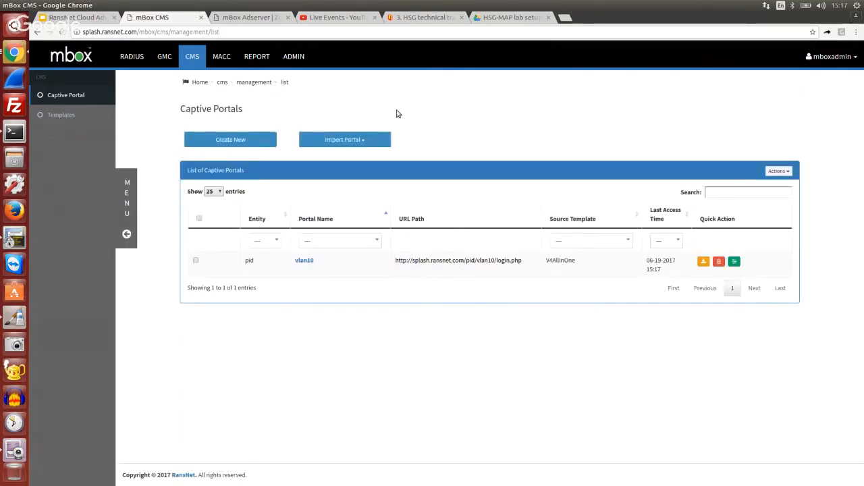
Step: Generate the in-session code for video_zone in the ad server and select its URL
click(260, 19)
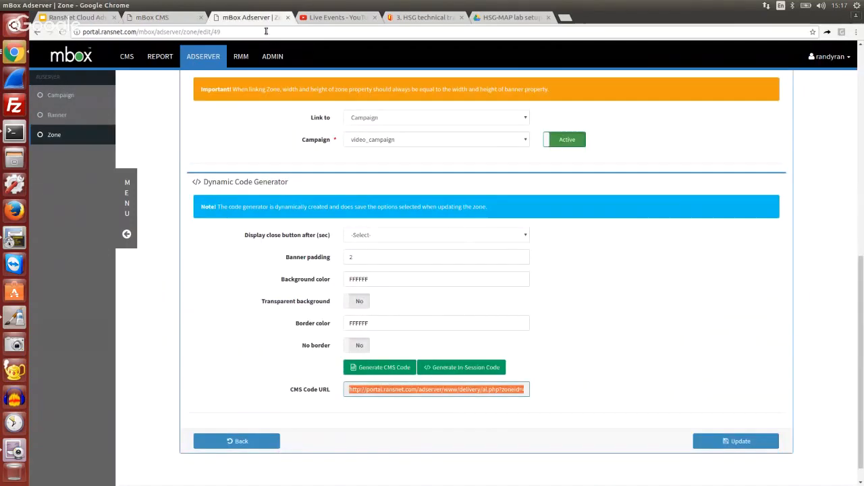
click(463, 371)
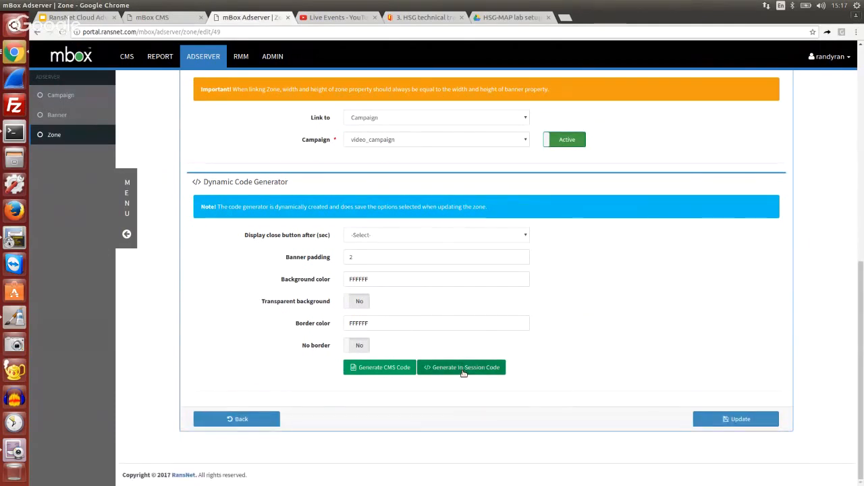
click(446, 392)
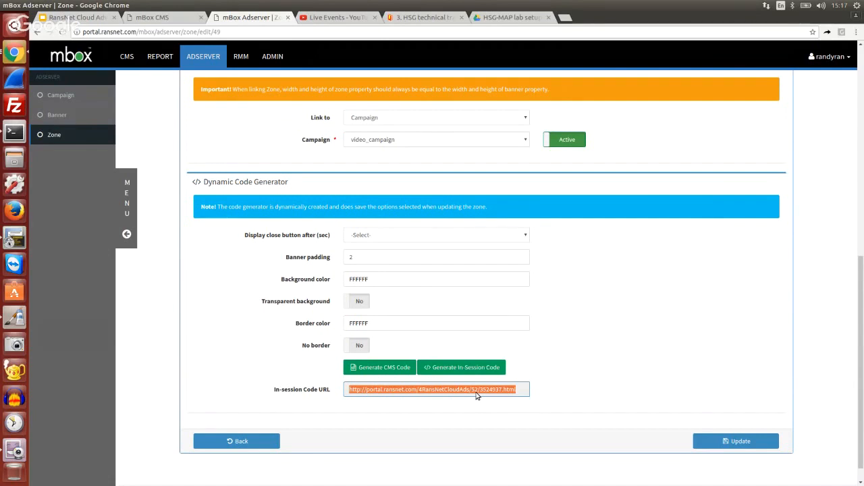
Step: Open the vlan10 login page from the captive portals list, view the video ad and close it
key(ctrl+Page_Up)
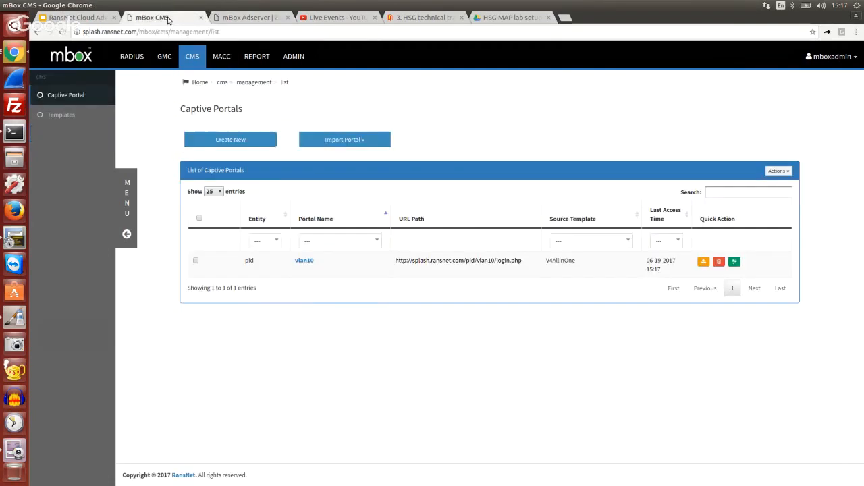
click(454, 262)
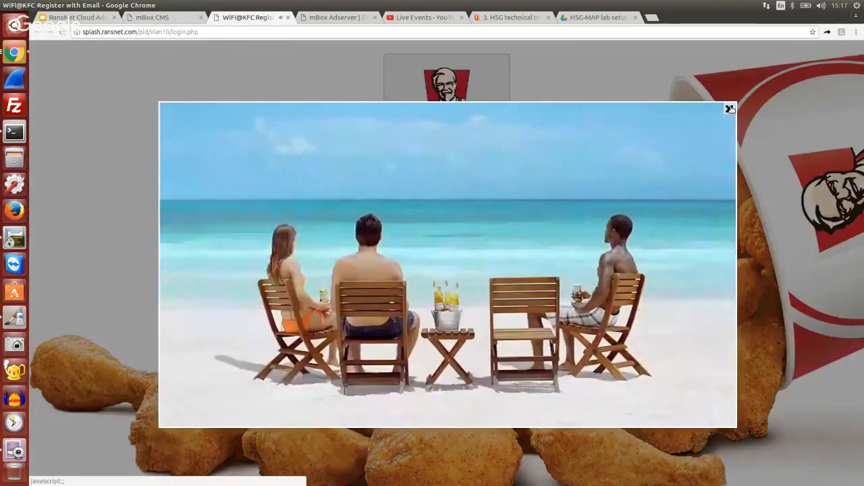
click(729, 109)
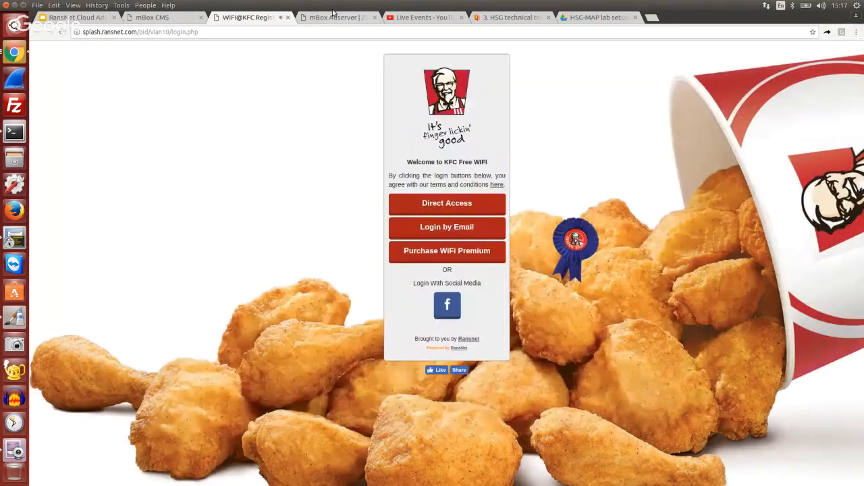
Step: Set video_zone's close button to display after 5 seconds, regenerate the CMS code and select its URL
click(332, 15)
click(432, 236)
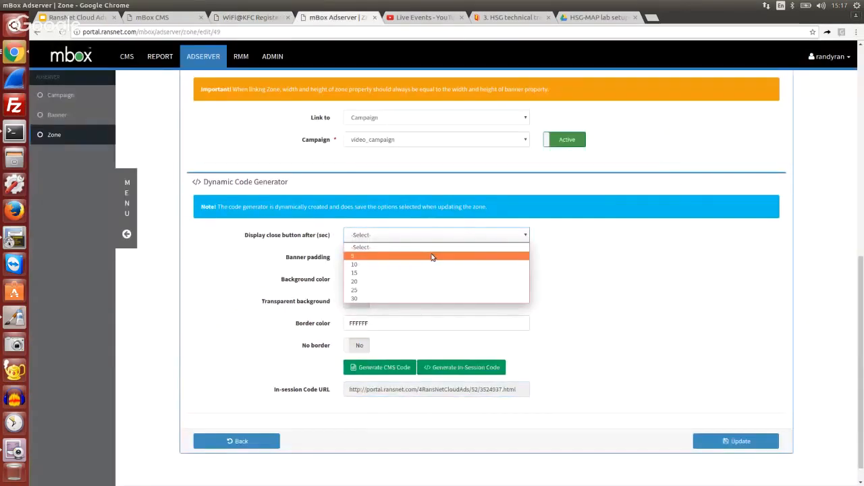
click(432, 257)
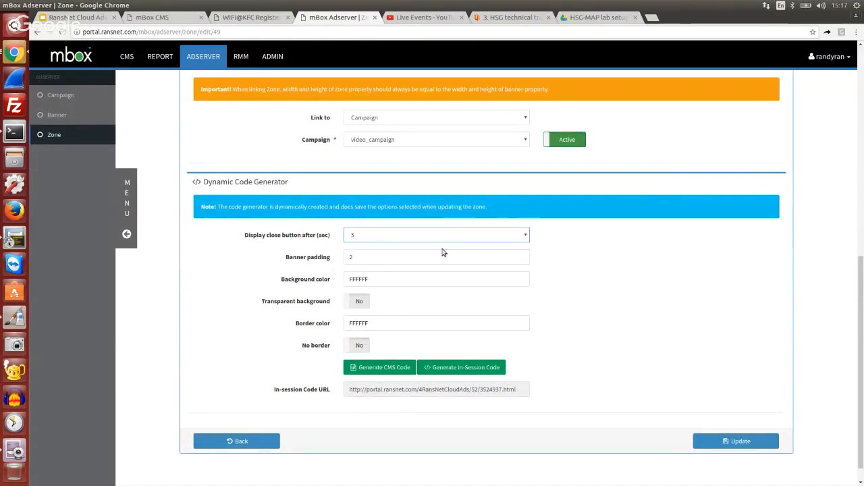
click(392, 368)
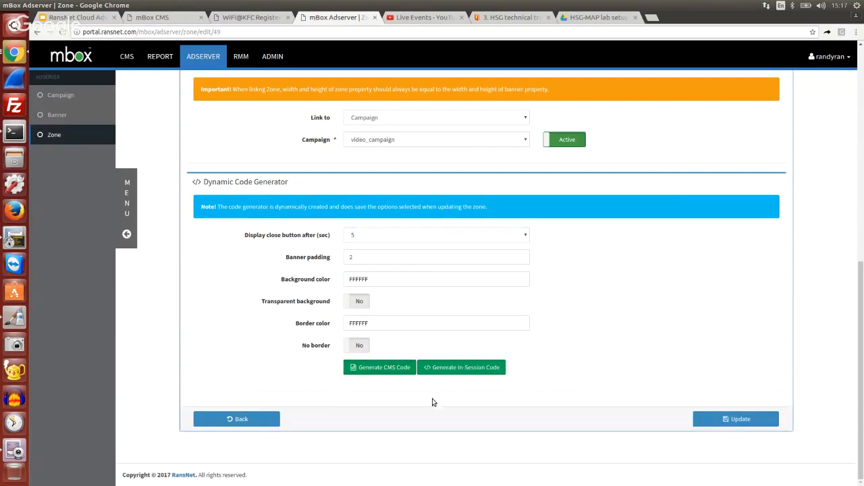
click(380, 373)
click(380, 373)
click(394, 390)
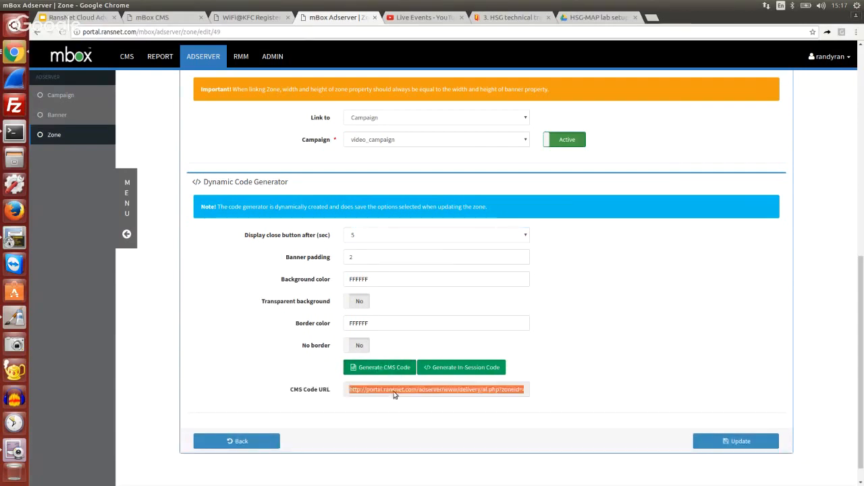
Step: Update the Text Ad Server Url of captive portal vlan10 with the new CMS code URL and save the changes
click(184, 21)
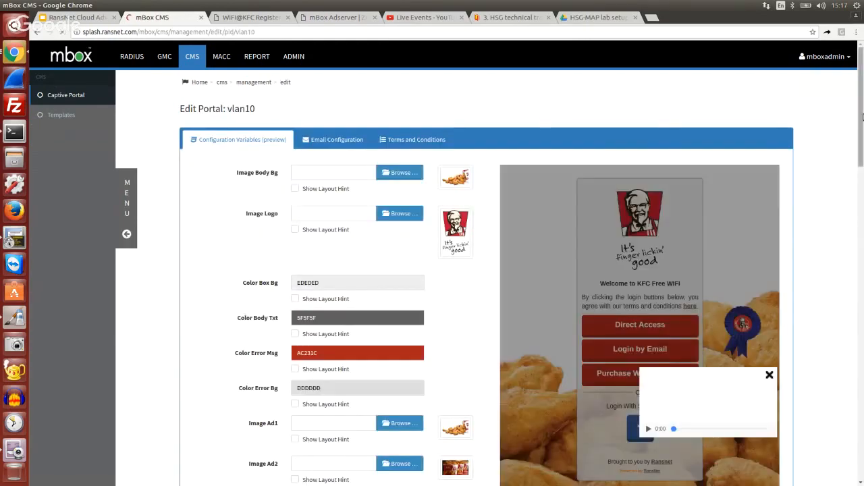
drag(861, 116, 861, 430)
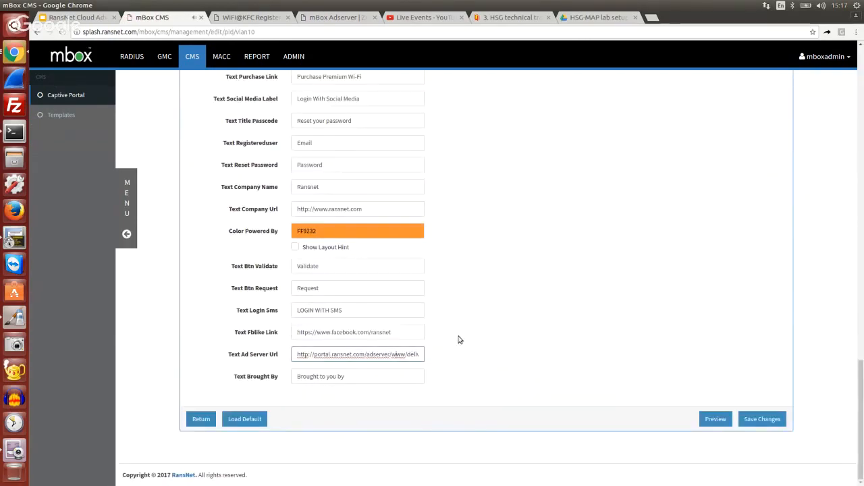
click(762, 418)
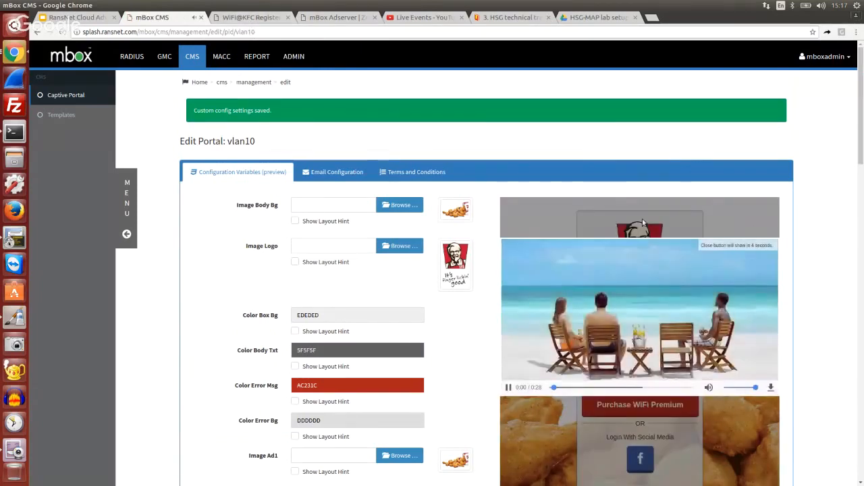
Step: Leave the portal editor, check the delayed close button on the vlan10 login page's video ad, and close the ad
click(193, 60)
click(257, 19)
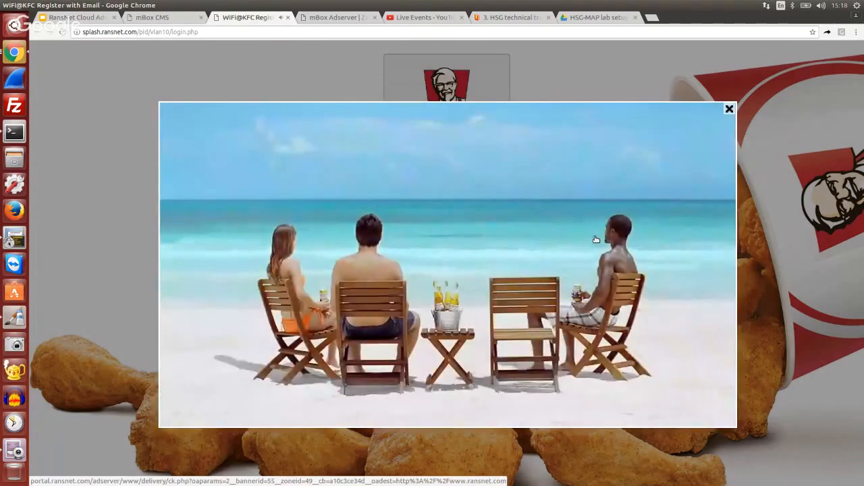
click(729, 109)
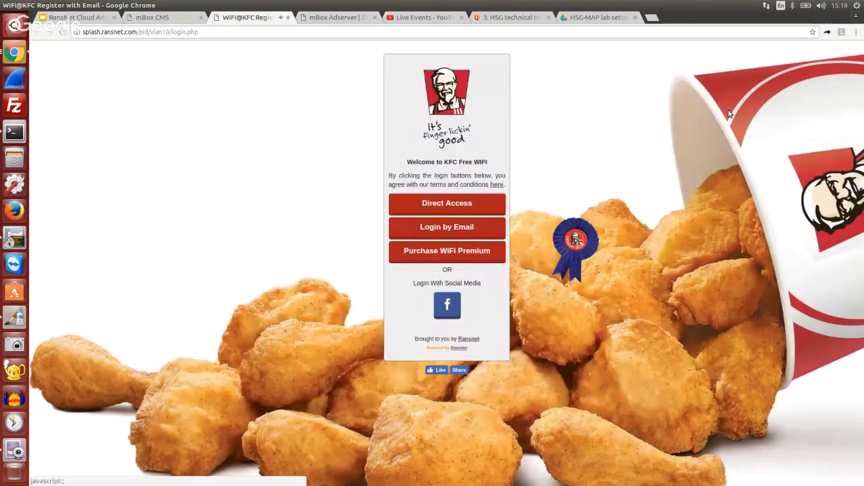
Step: Create an ad server campaign named image_campaign with the default weight and priority, and save it
key(ctrl+Tab)
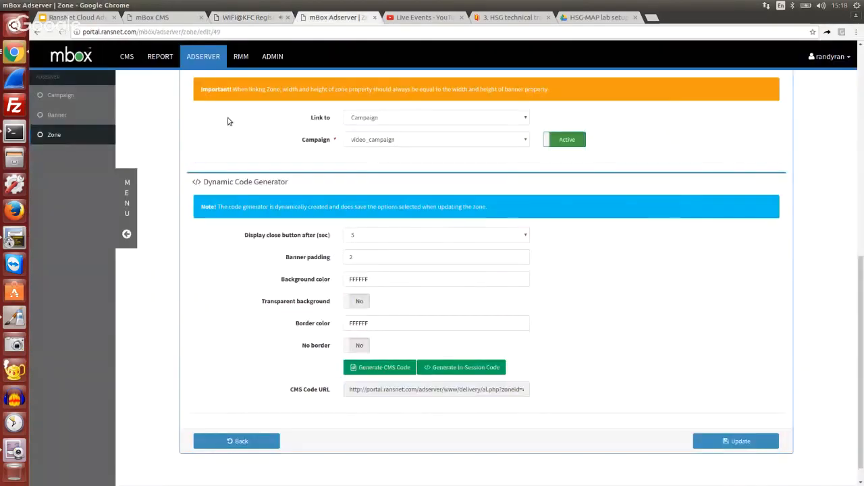
scroll(227, 121, up, 3)
click(62, 96)
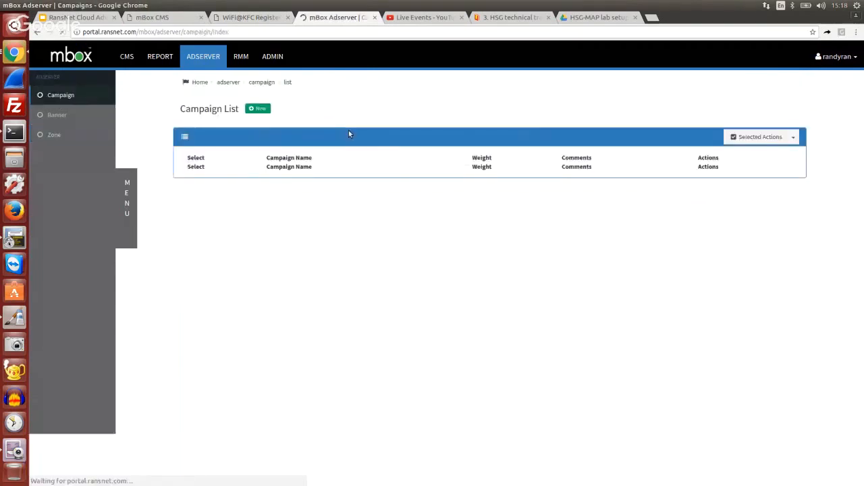
click(258, 109)
click(414, 179)
click(417, 200)
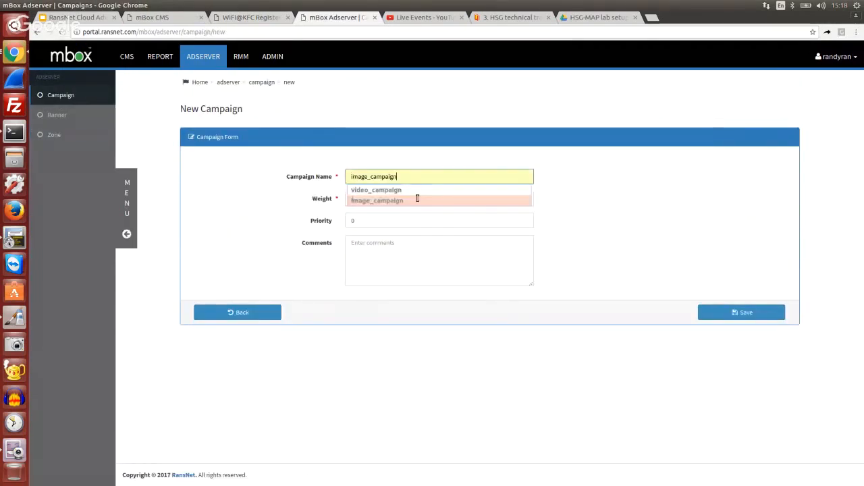
click(710, 316)
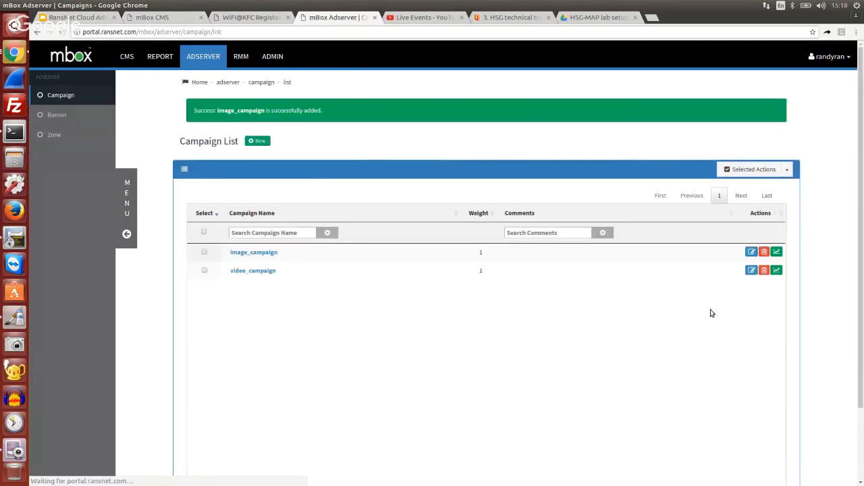
Step: Upload faceshopposter.jpg to the ad server's image/video repository
click(87, 122)
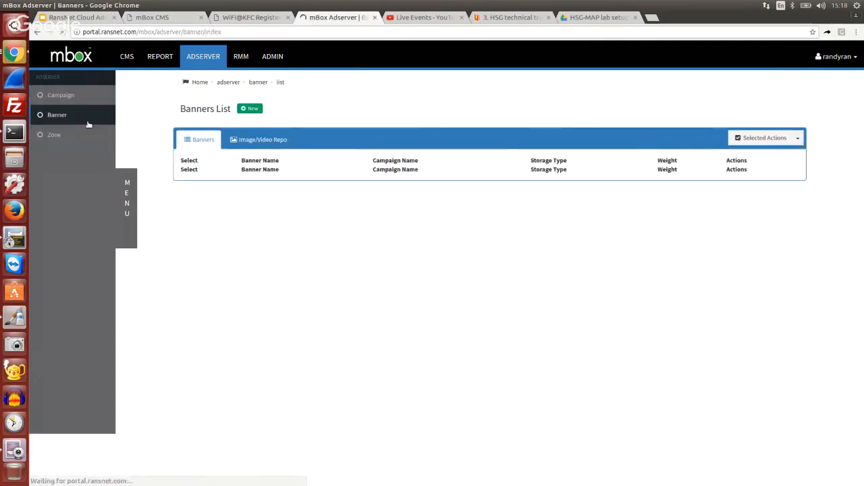
click(255, 144)
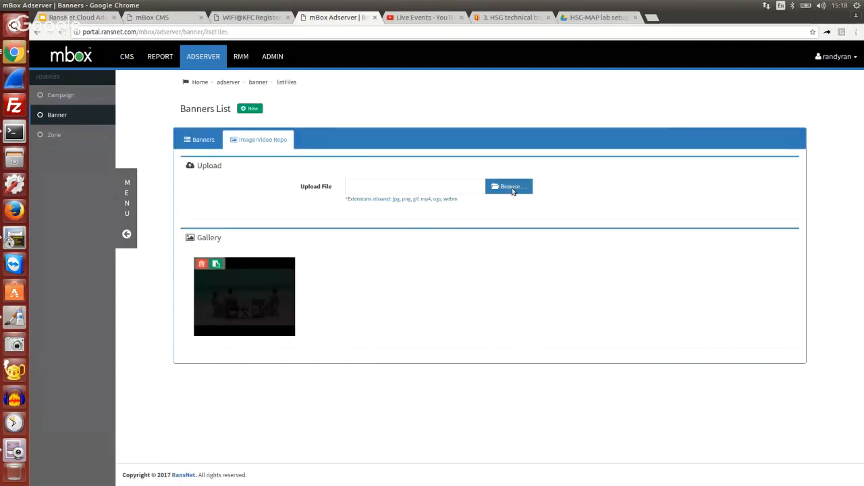
click(510, 187)
click(388, 284)
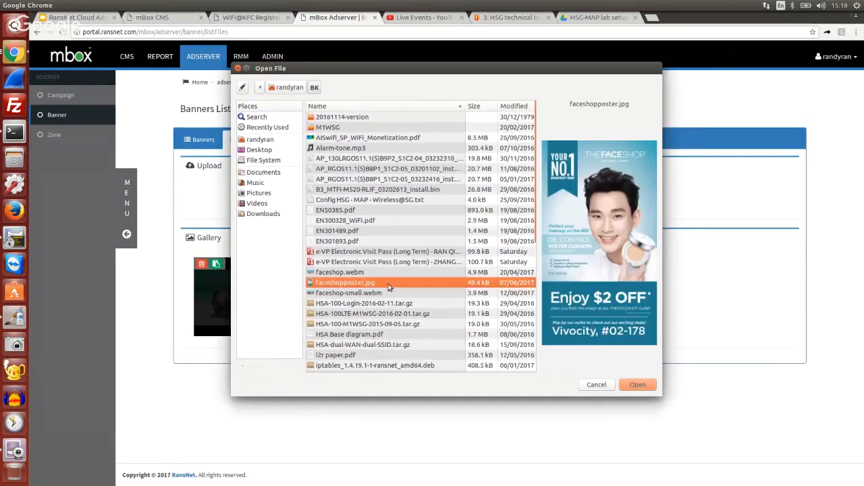
click(635, 385)
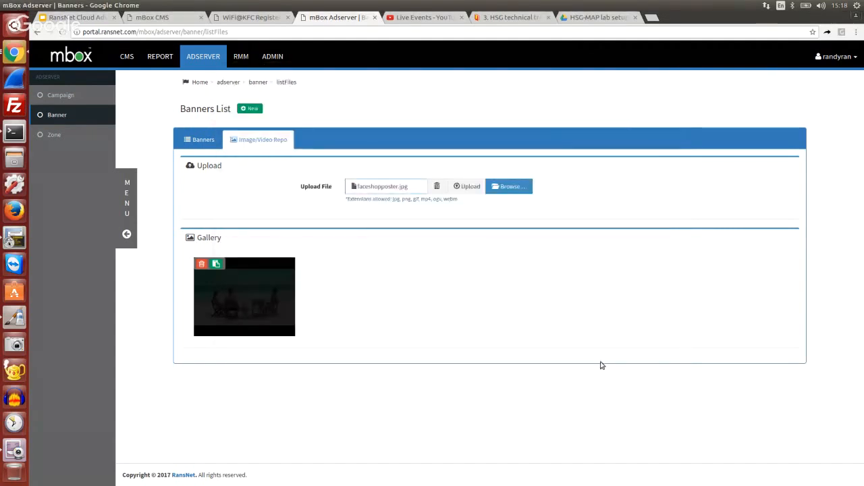
click(465, 187)
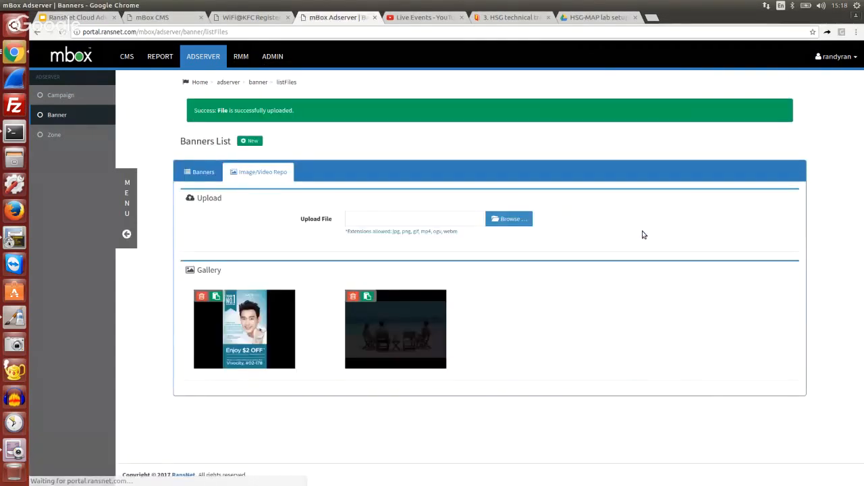
Step: Preview the uploaded poster image in the gallery, close the preview and copy the image's link
click(246, 306)
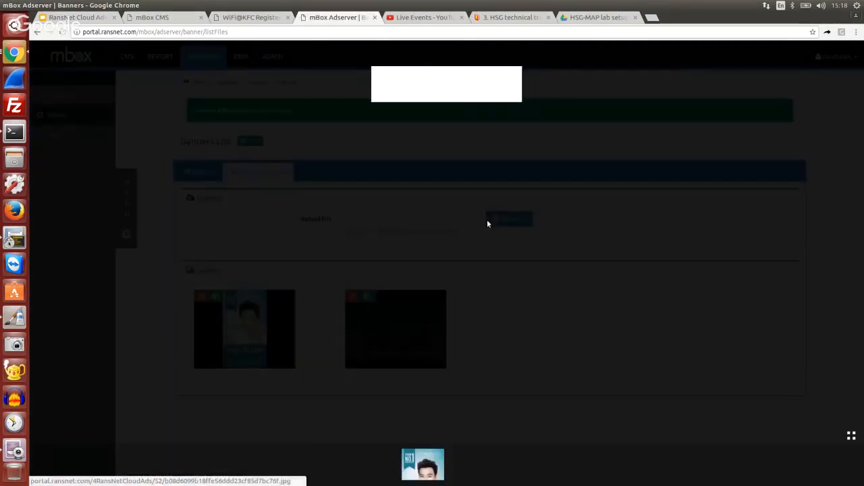
click(539, 66)
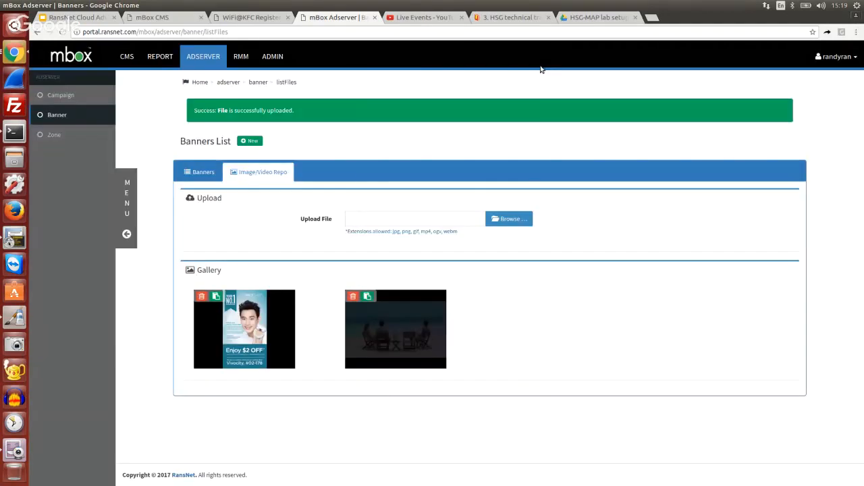
click(216, 297)
Step: Start a new ad server banner under video_campaign and name it banner_image_faceshop
click(204, 174)
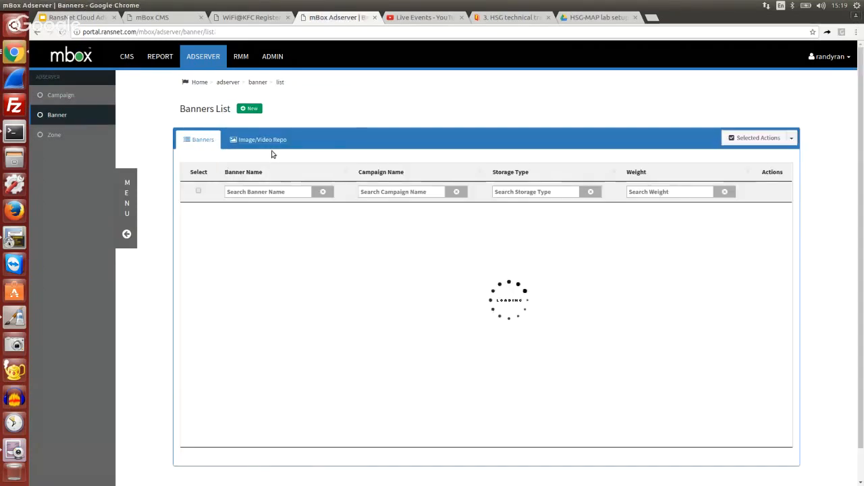
click(246, 110)
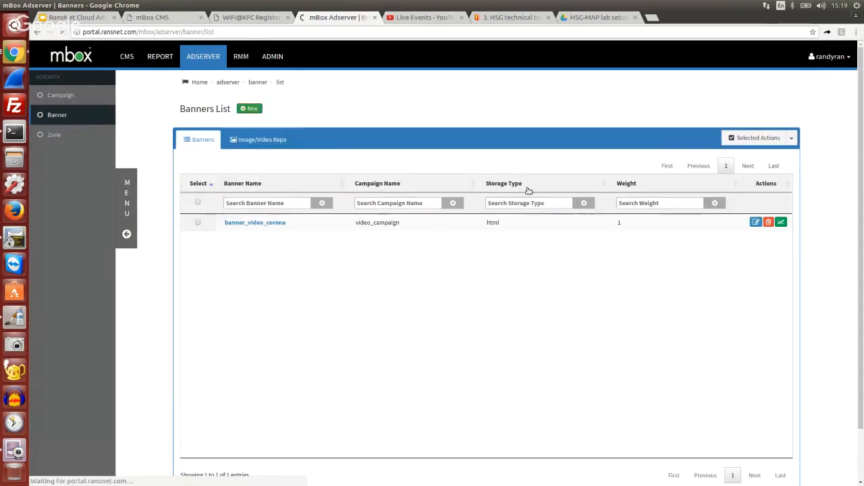
click(432, 162)
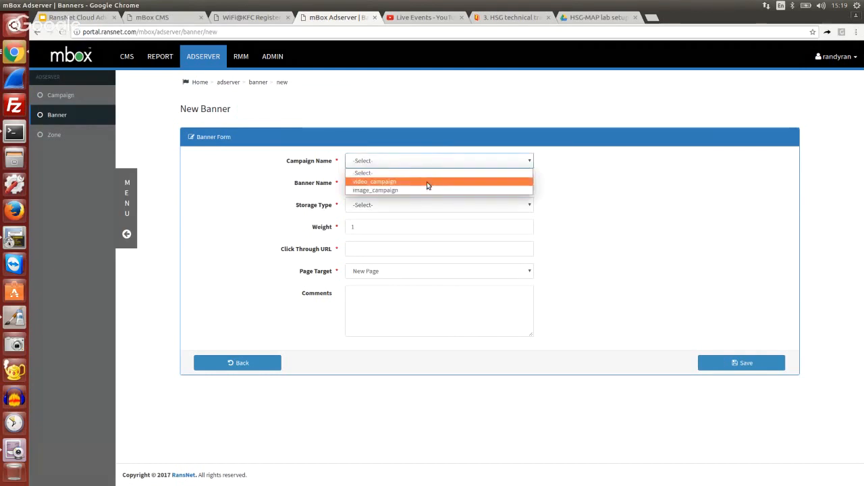
click(427, 182)
click(420, 183)
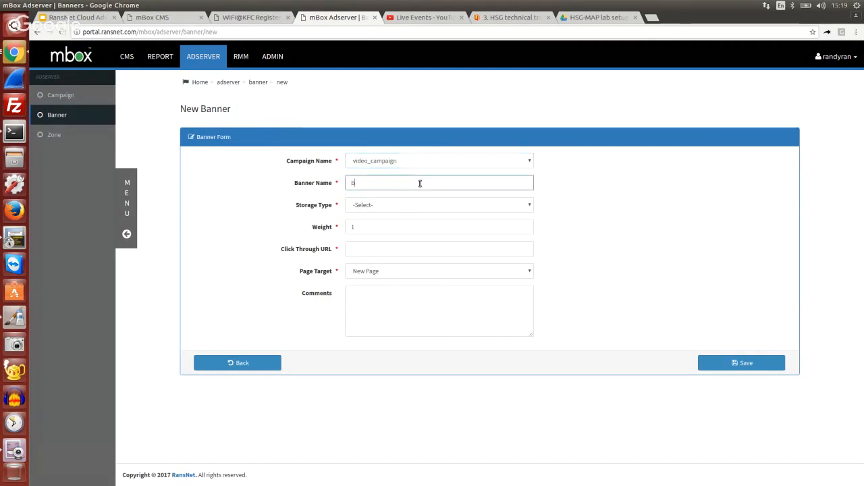
text(banner_image_faceshop)
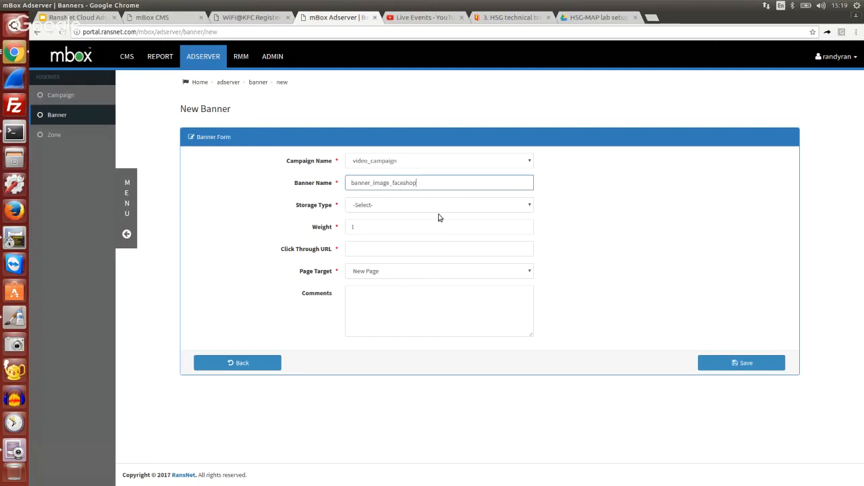
click(438, 206)
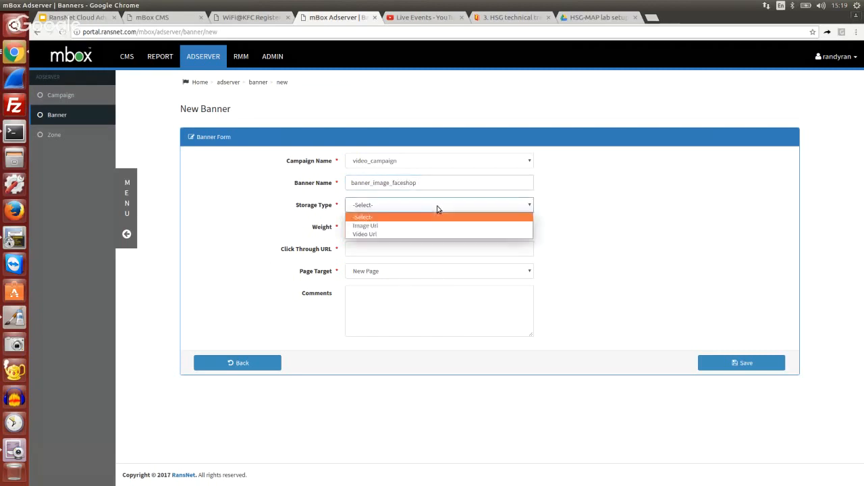
click(432, 226)
click(415, 228)
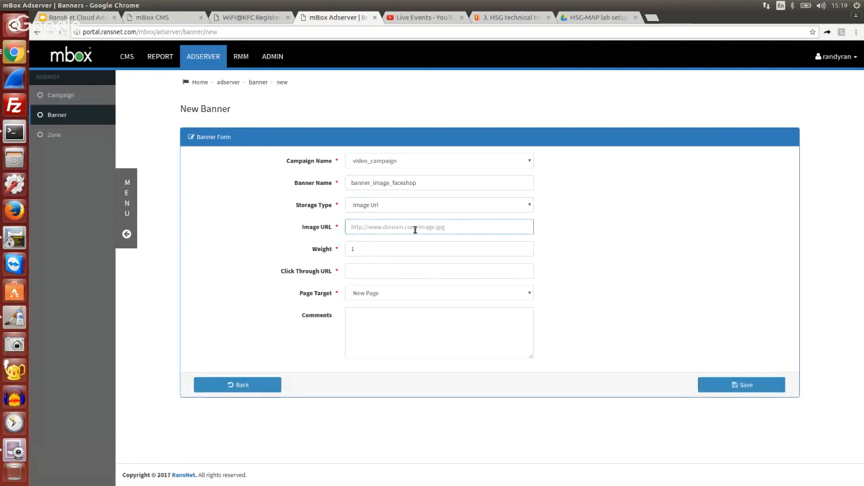
key(ctrl+v)
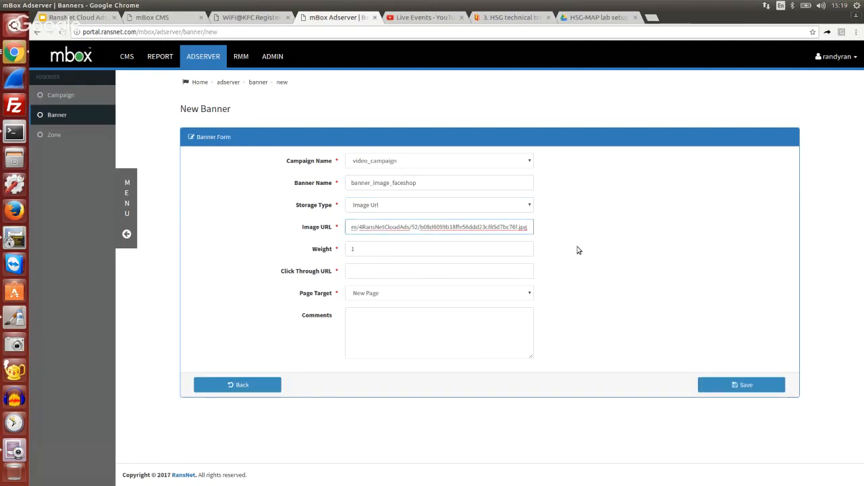
click(745, 385)
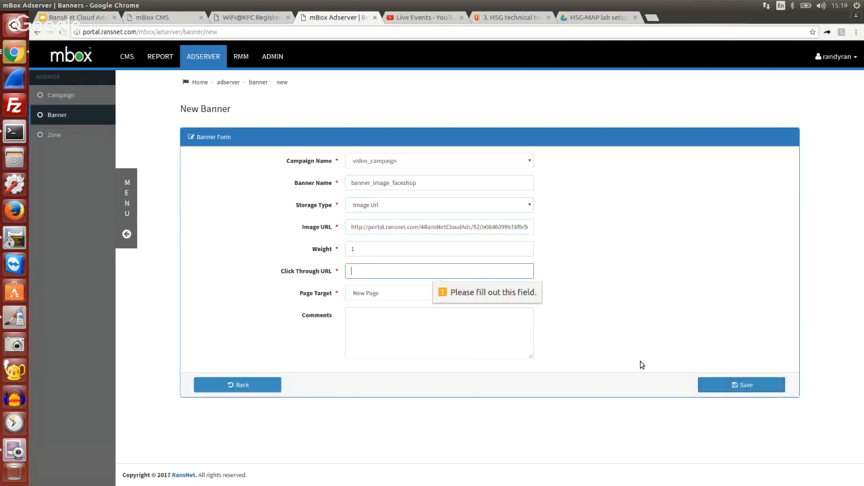
click(392, 272)
click(392, 289)
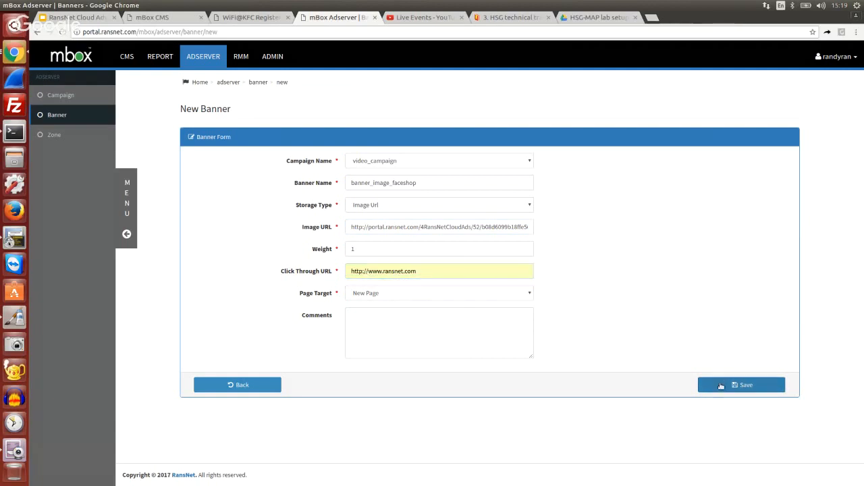
click(720, 386)
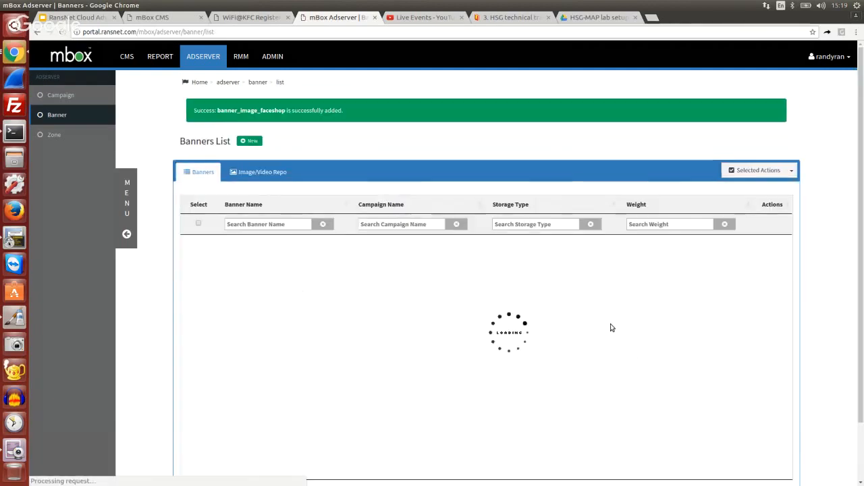
Step: Open banner_image_faceshop, preview its image, and check the banner's width and height
click(265, 254)
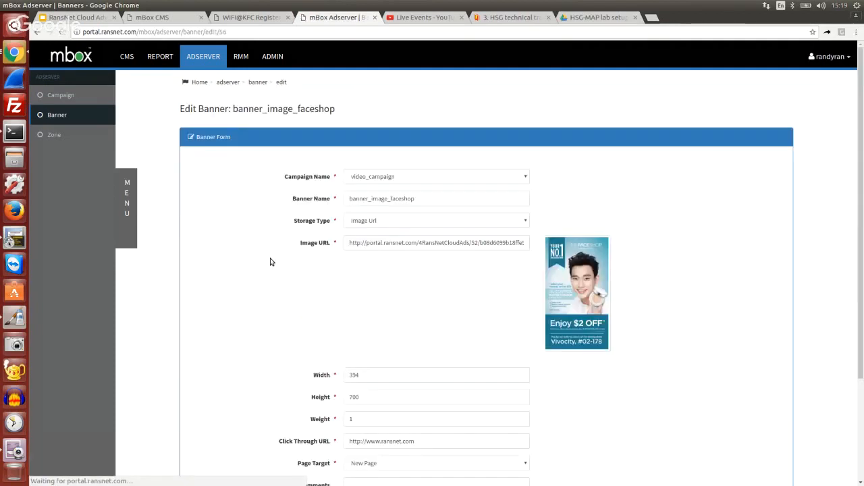
scroll(375, 318, down, 2)
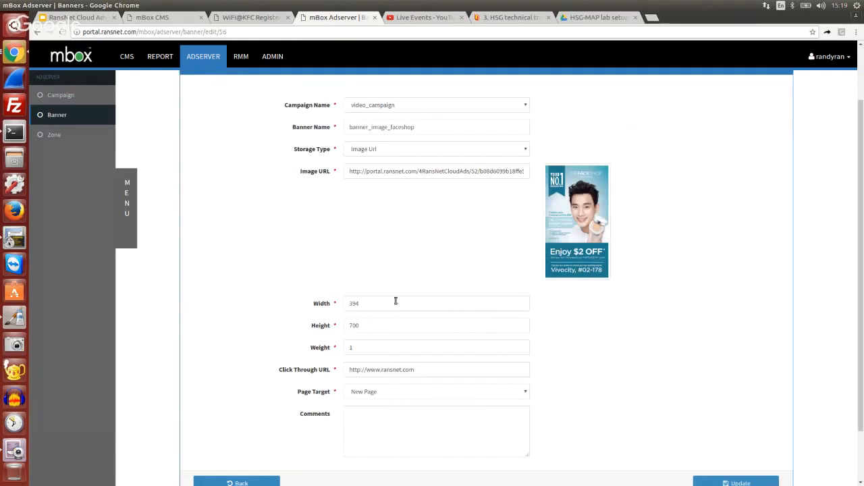
drag(377, 305, 329, 301)
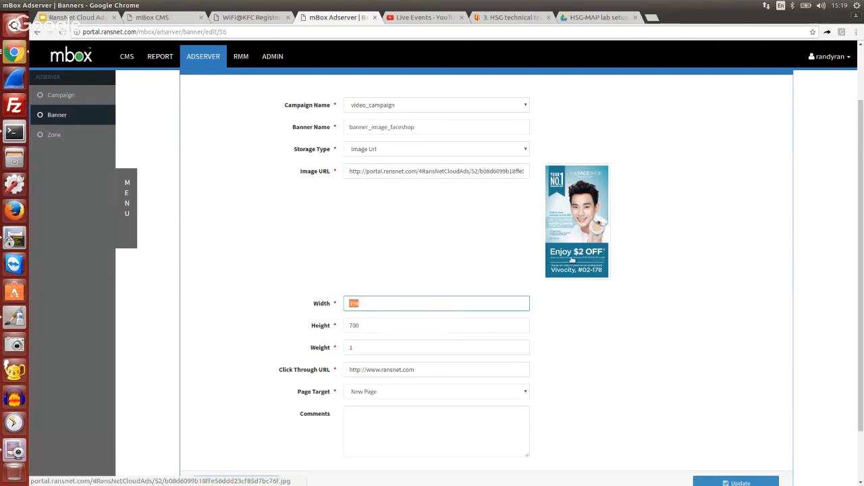
click(564, 253)
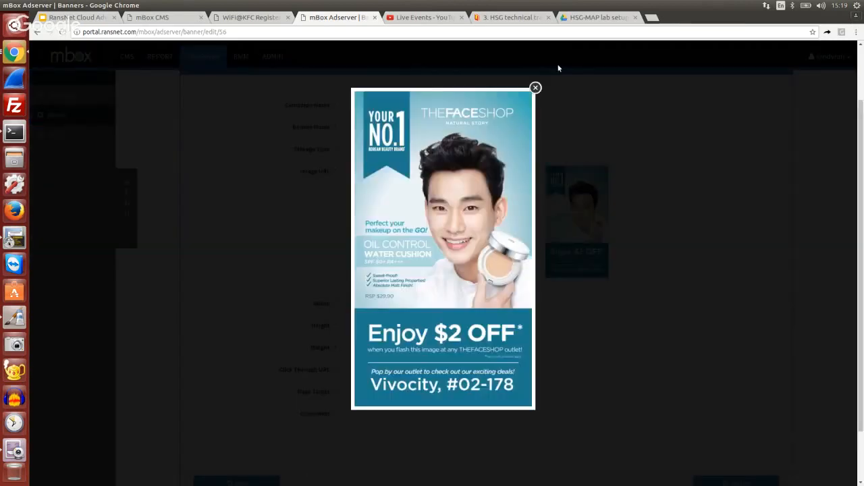
click(536, 87)
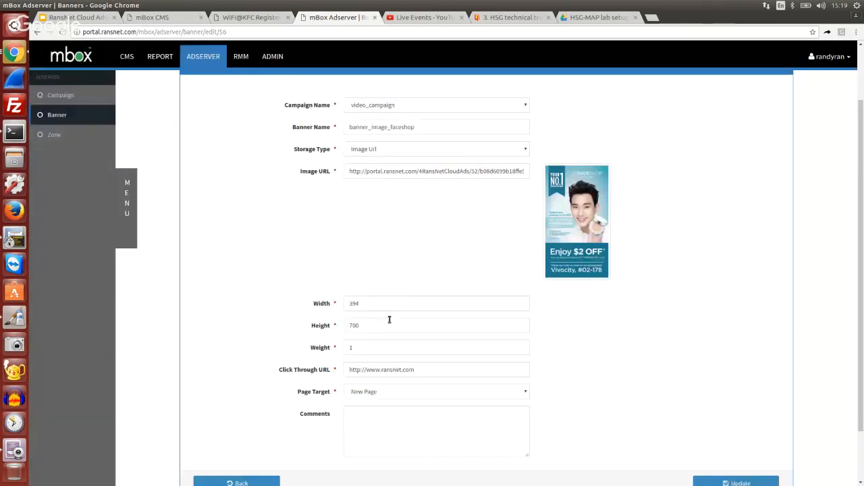
double_click(389, 319)
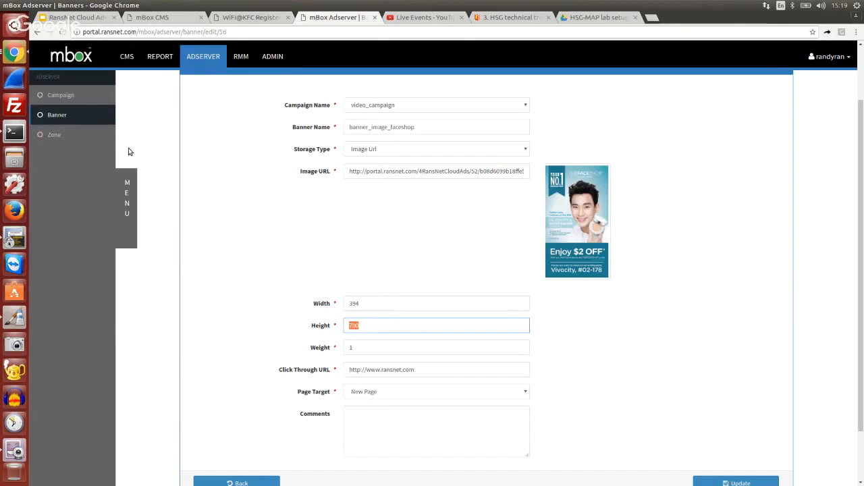
Step: Start a new ad server zone named image_zone, keeping the Banner/Popup type
click(64, 135)
click(236, 110)
click(422, 159)
text(image)
key(Down)
key(Return)
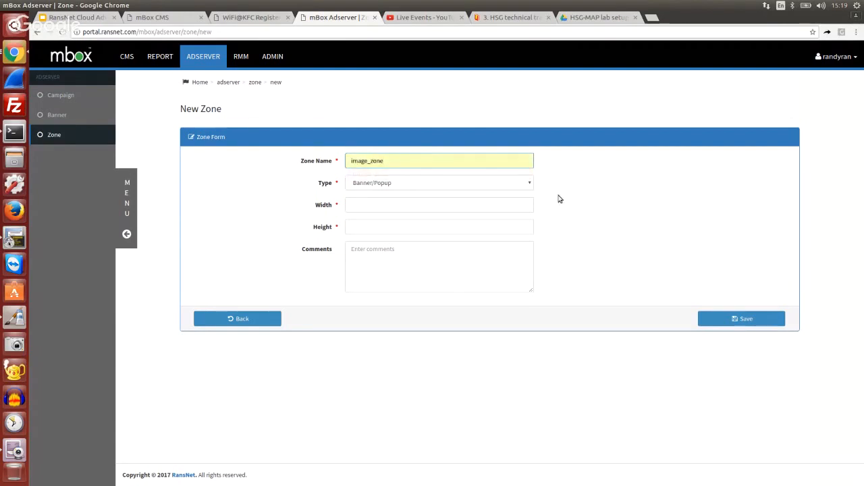
Step: Set the new zone's width to 394 and height to 700, and save the zone
click(463, 203)
click(428, 240)
click(416, 227)
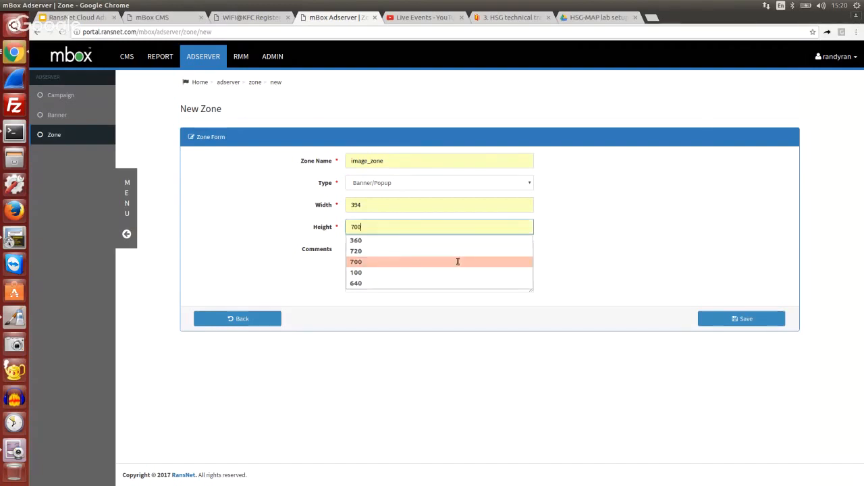
click(511, 262)
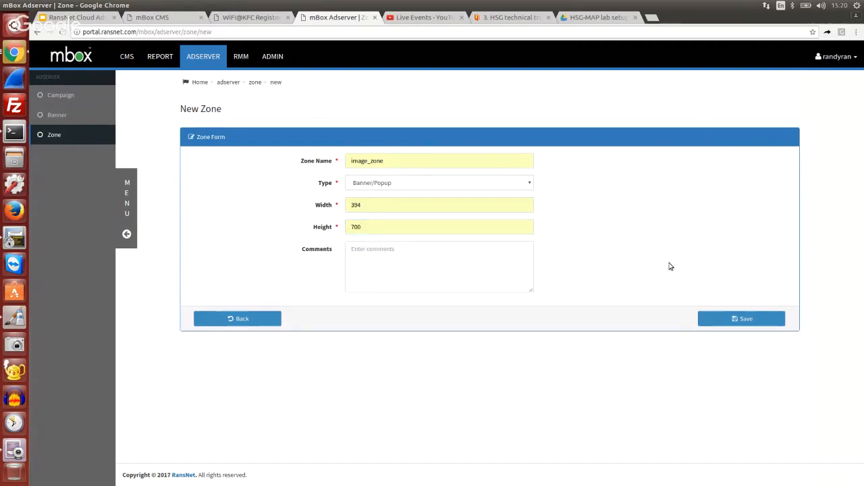
click(750, 319)
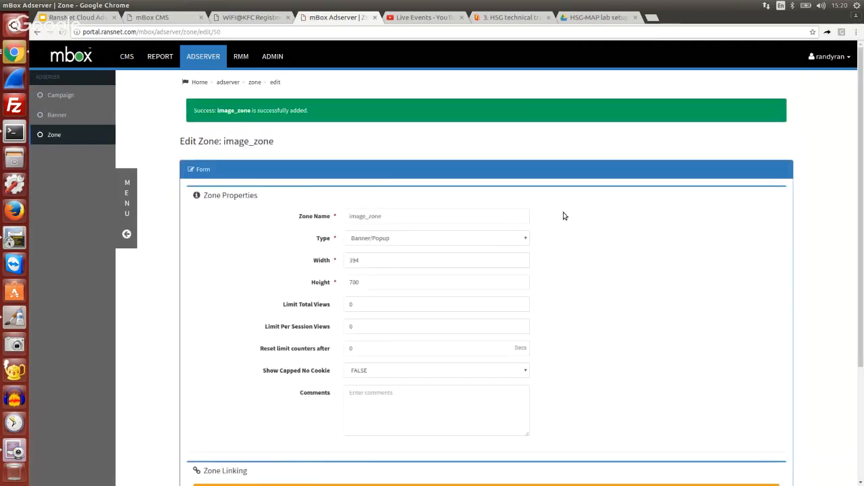
Step: Link image_zone to the campaign image_campaign and update the zone
scroll(576, 238, down, 1)
scroll(576, 237, down, 1)
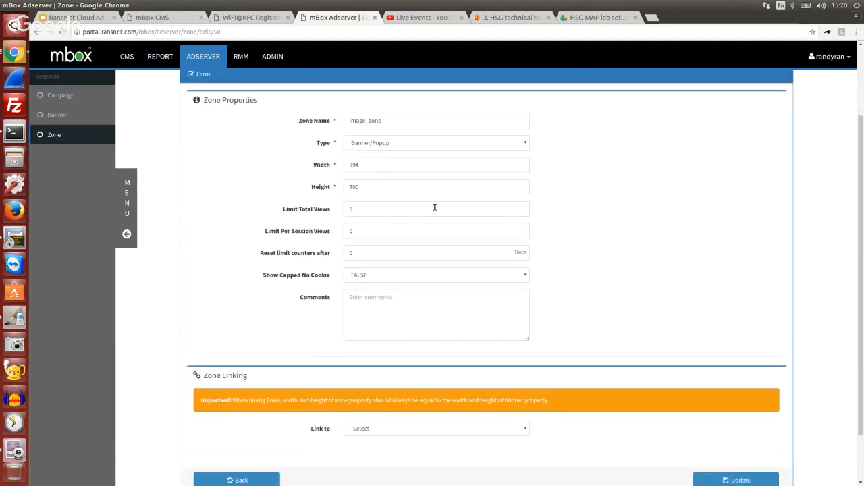
click(432, 428)
click(432, 450)
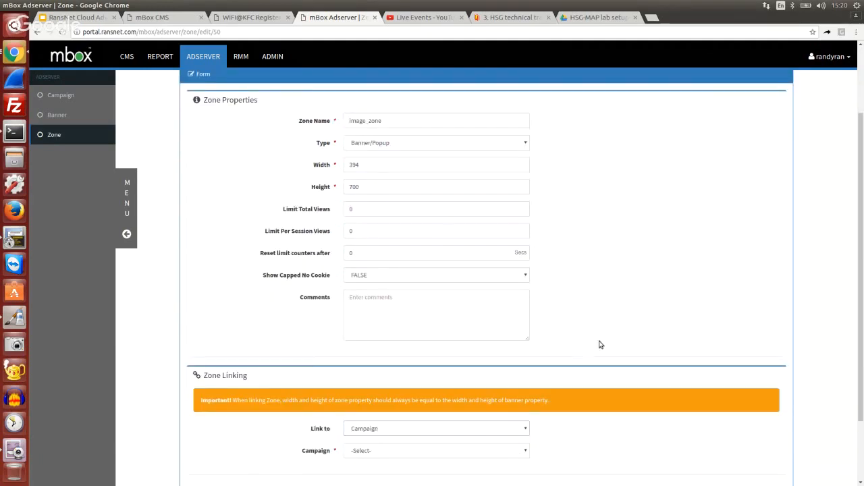
scroll(512, 324, down, 1)
scroll(512, 324, down, 1)
click(472, 368)
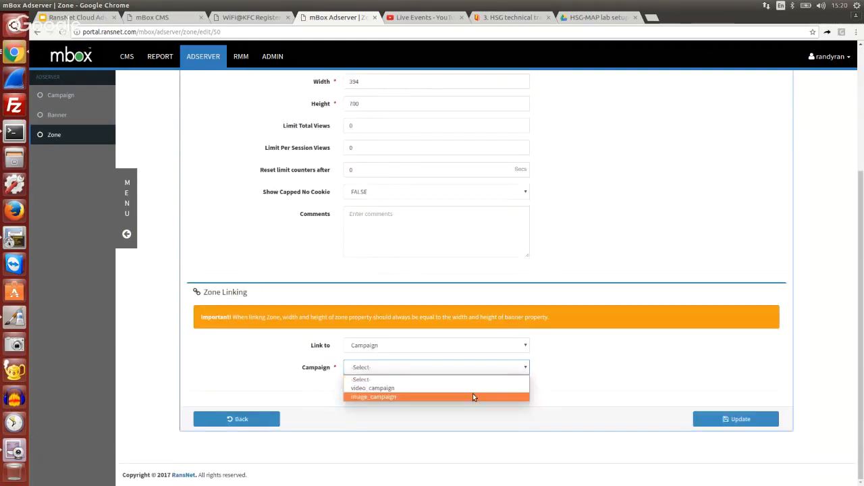
click(472, 393)
click(720, 418)
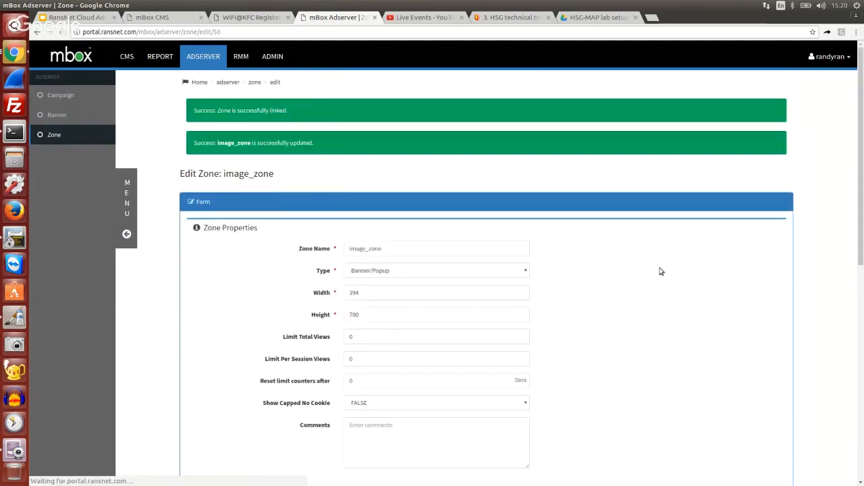
Step: Generate the CMS code for image_zone with the default display options and copy its URL
scroll(644, 253, down, 10)
click(379, 366)
click(428, 390)
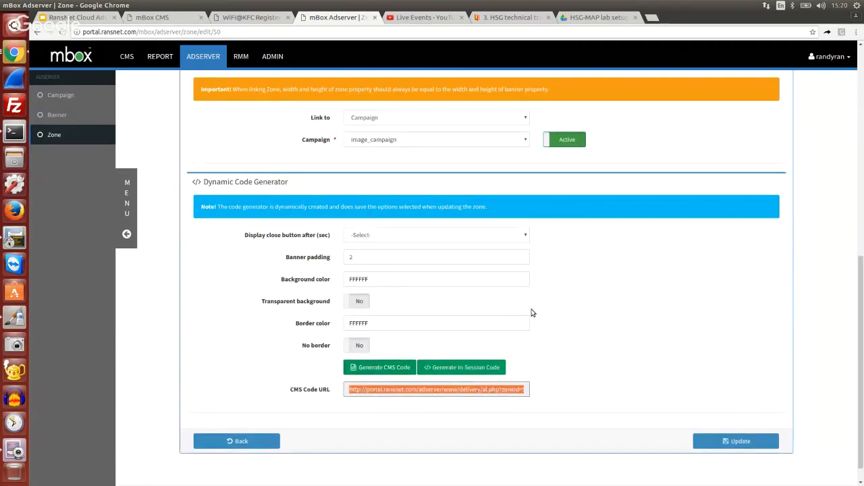
Step: Switch to mBox CMS, replace the vlan10 captive portal's ad URL with the copied CMS code URL, and save the settings
click(166, 17)
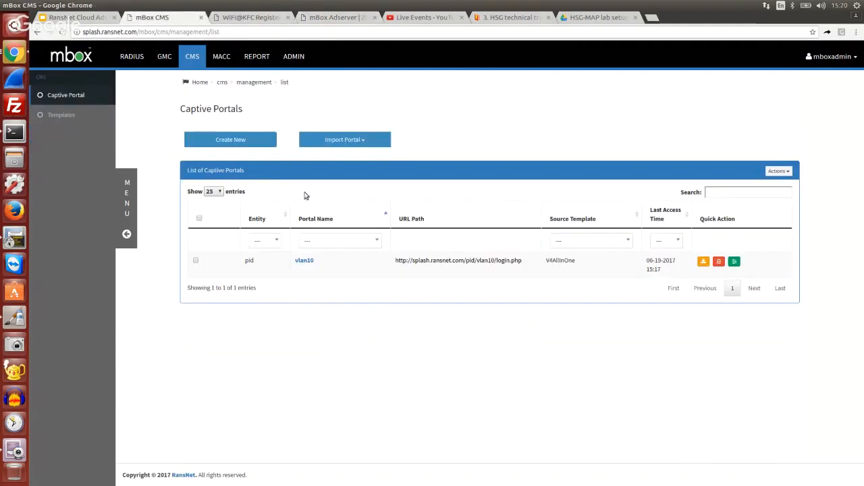
click(304, 260)
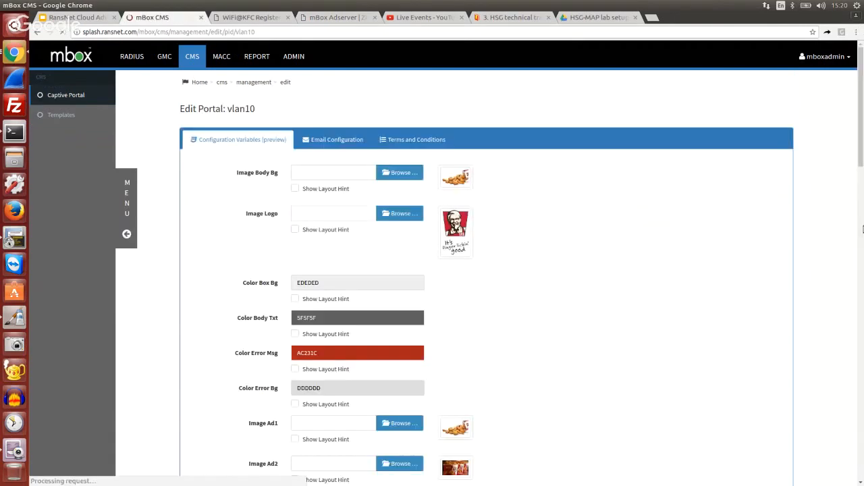
drag(861, 167, 861, 482)
click(389, 355)
key(ctrl+a)
key(ctrl+v)
click(756, 418)
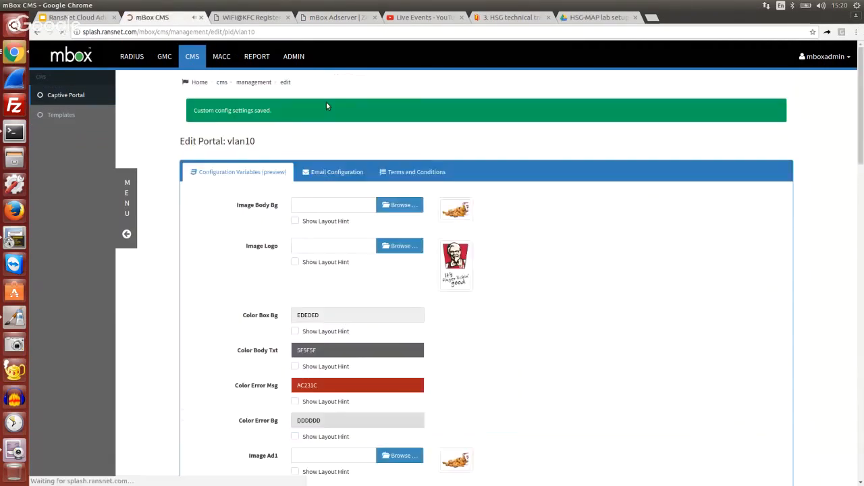
Step: Examine the vlan10 portal's preview for the image ad
scroll(540, 223, down, 6)
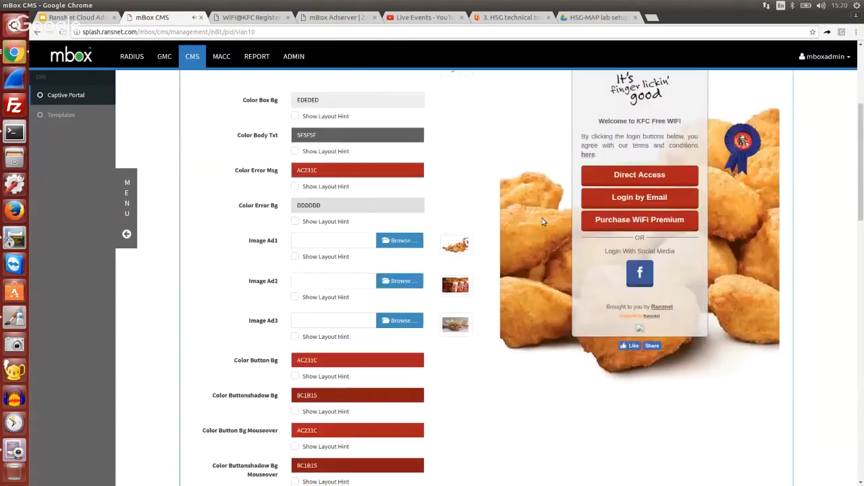
scroll(542, 221, down, 1)
scroll(509, 293, down, 5)
scroll(513, 290, up, 4)
scroll(513, 290, up, 1)
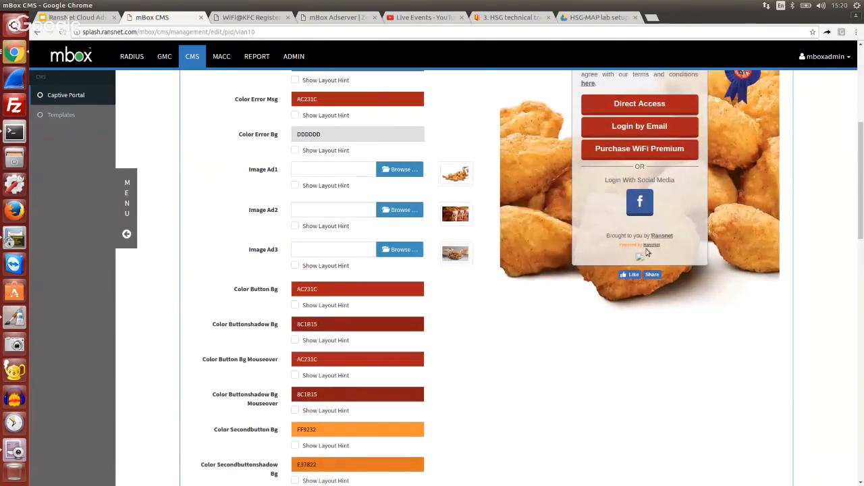
Step: Switch to mBox Adserver and compare the width and height of image_zone with those of banner_image_faceshop
click(336, 17)
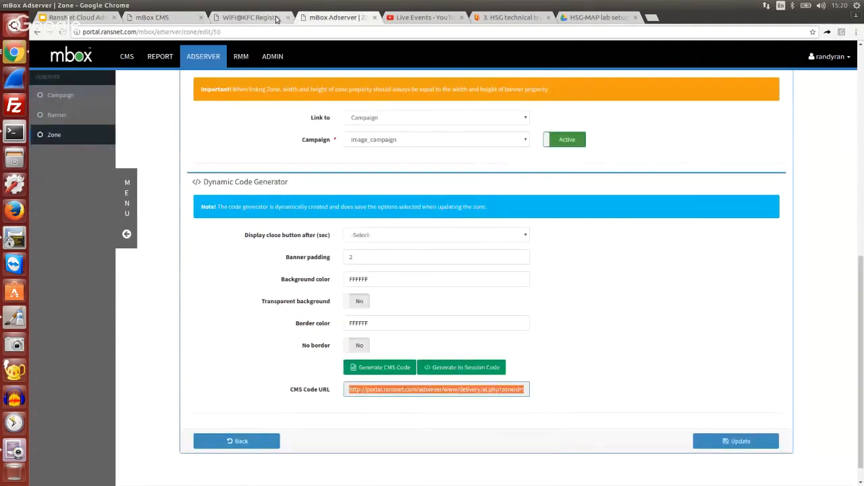
scroll(600, 323, up, 1)
scroll(600, 323, up, 5)
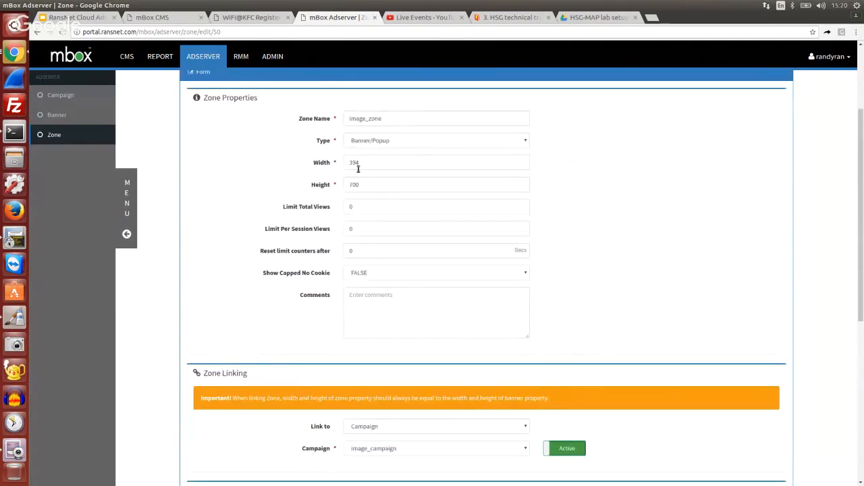
click(57, 115)
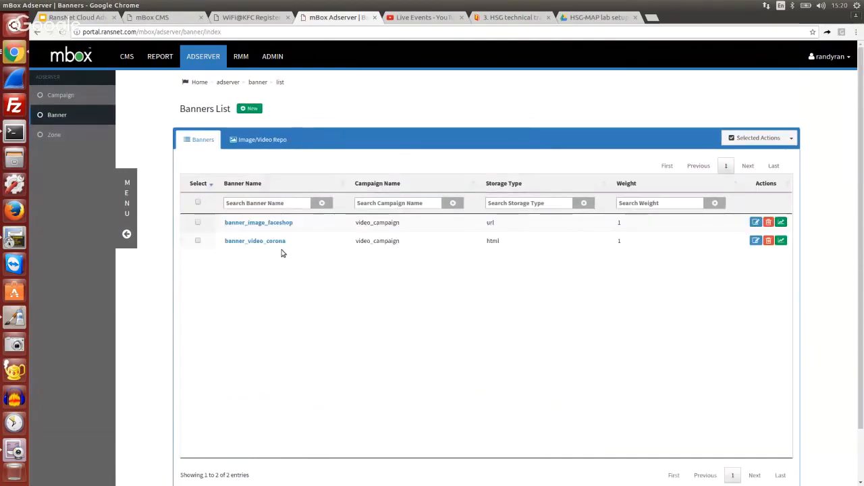
click(266, 224)
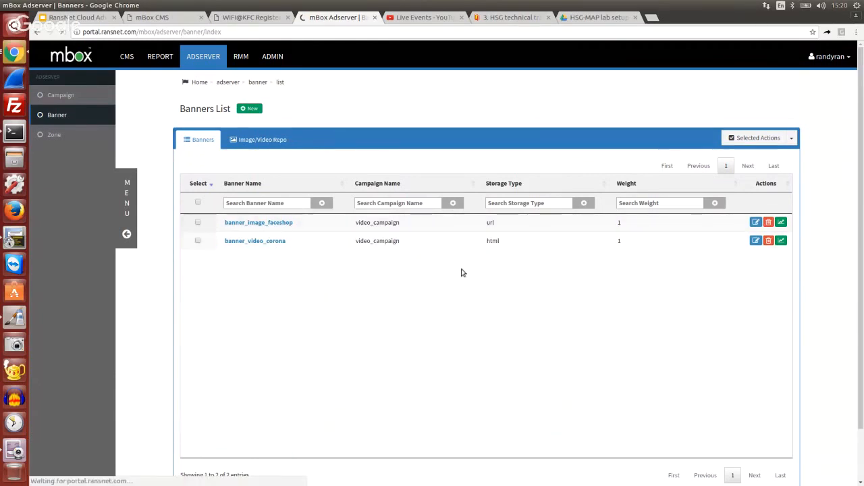
drag(379, 377, 330, 372)
key(Tab)
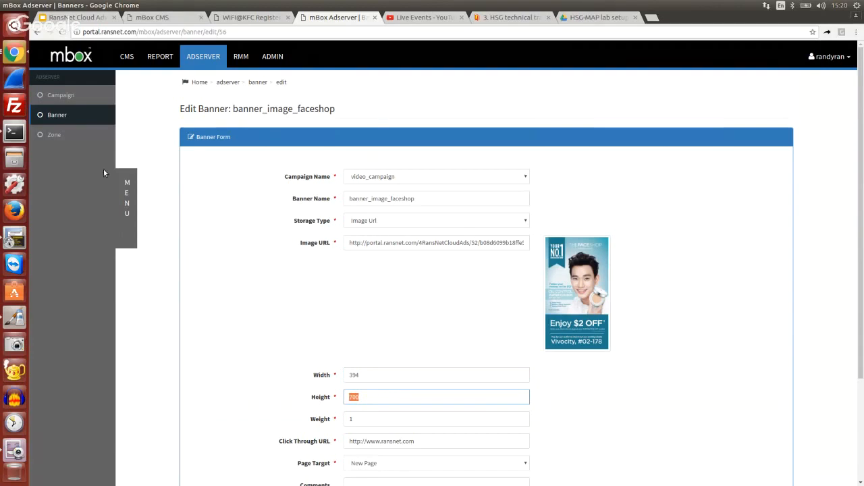
Step: Delete image_zone from the zone list and confirm the deletion
click(54, 135)
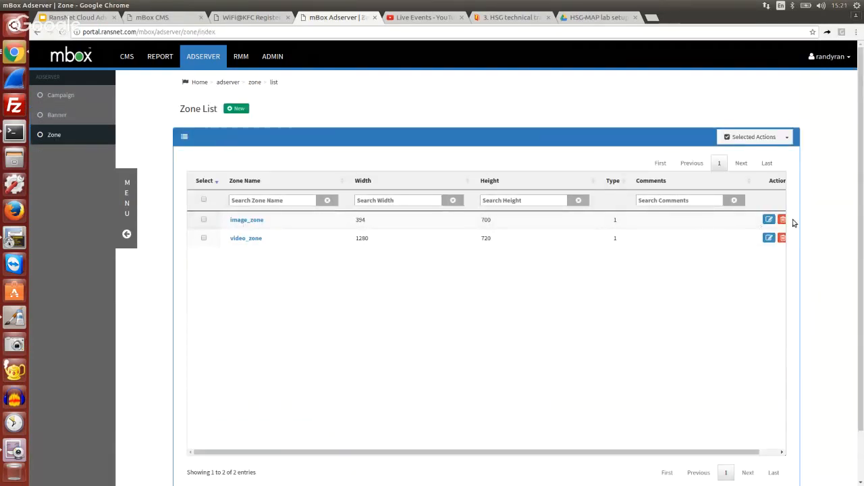
click(767, 221)
click(551, 301)
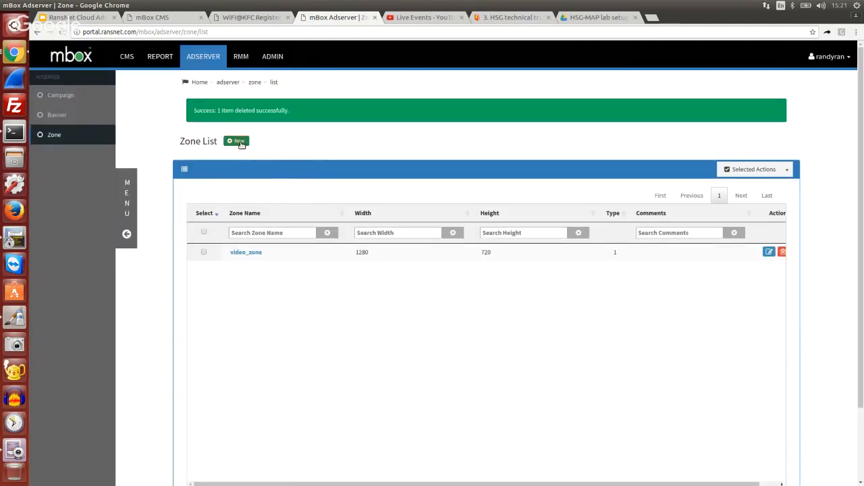
Step: Create a Banner/Popup zone named image_zone with width 394 and height 700, and save it
click(239, 141)
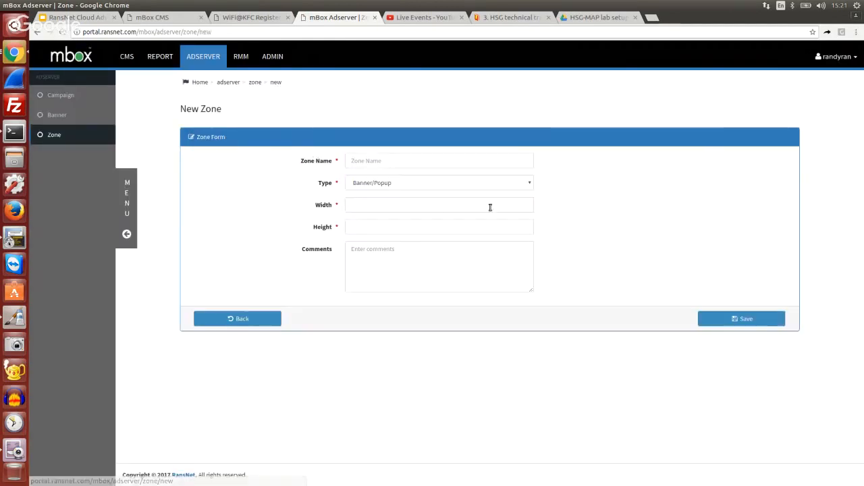
click(414, 158)
click(412, 177)
click(397, 184)
click(392, 193)
click(384, 207)
click(385, 218)
click(378, 227)
click(382, 252)
click(737, 319)
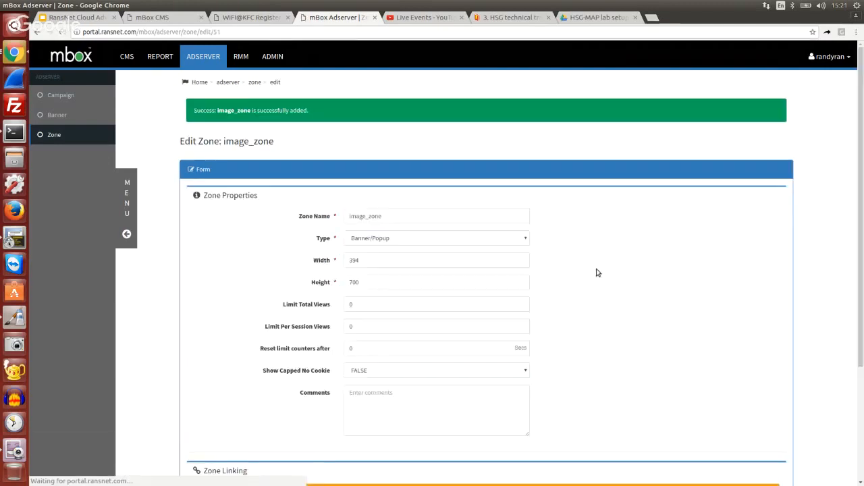
drag(861, 213, 861, 329)
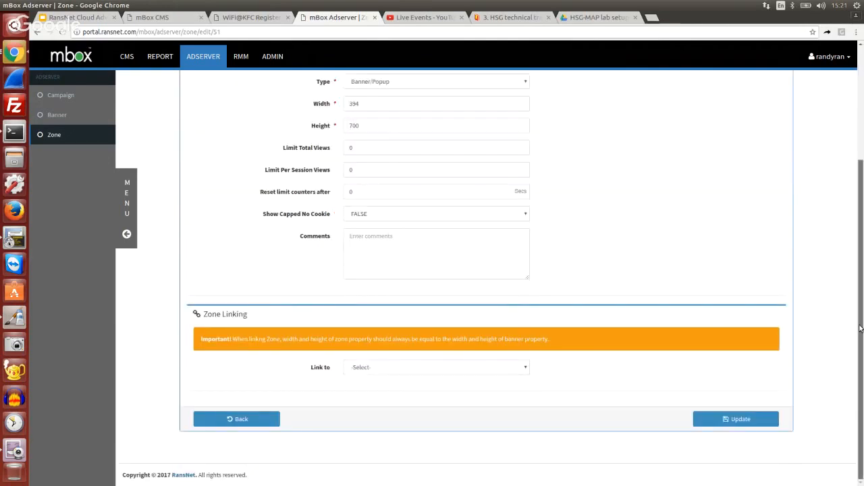
click(435, 367)
click(438, 387)
click(471, 390)
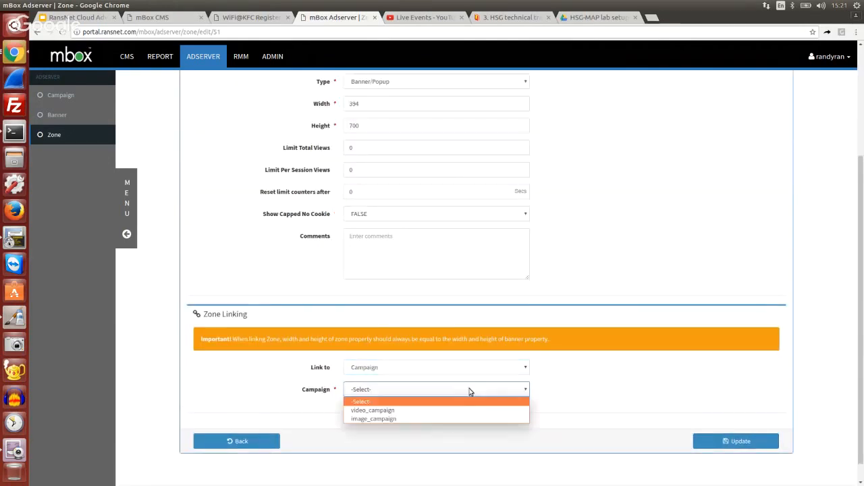
click(454, 428)
click(470, 395)
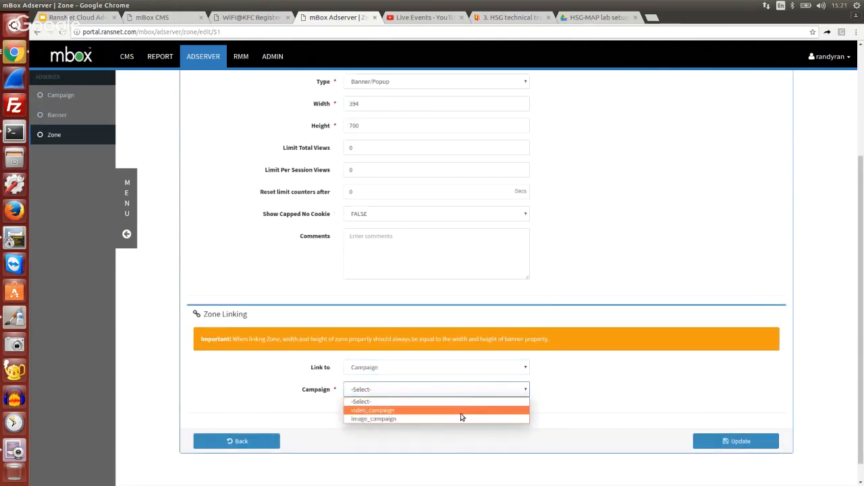
Step: Check the campaign assigned to banner_image_faceshop, and delete that banner
click(70, 118)
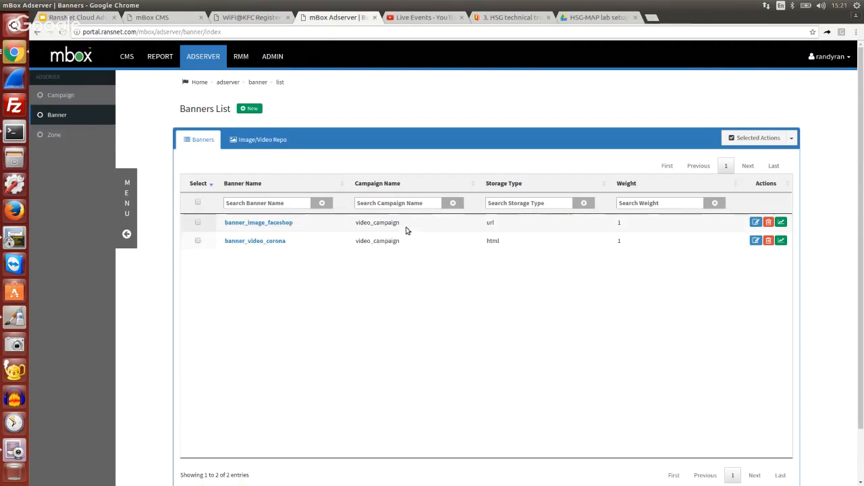
click(267, 223)
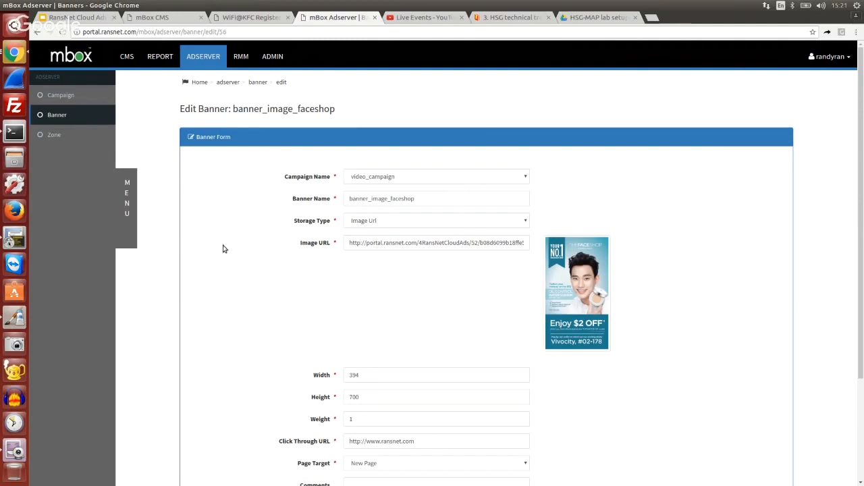
click(59, 115)
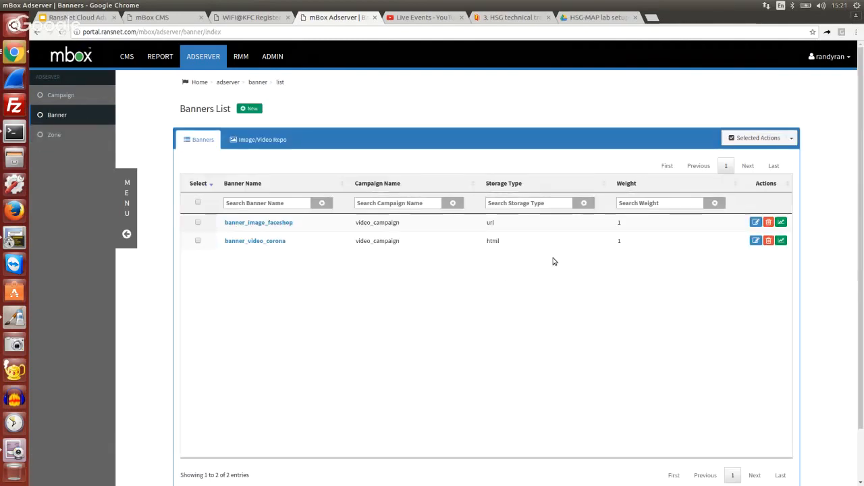
click(768, 222)
click(768, 222)
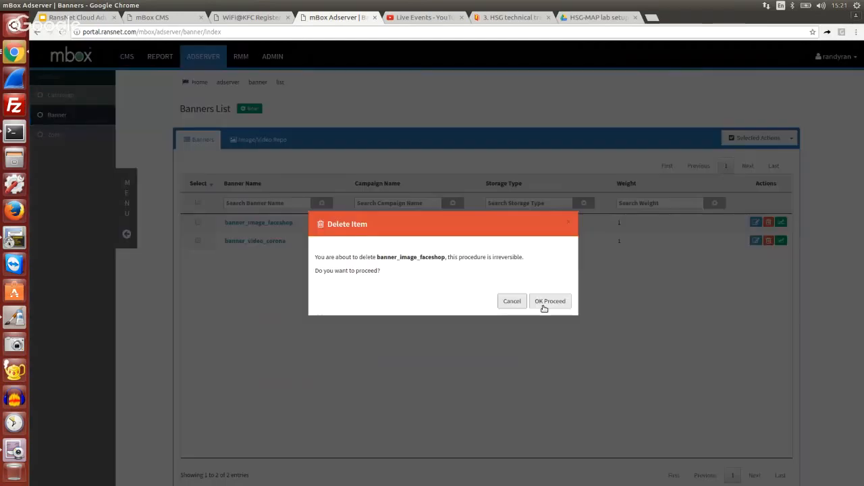
click(548, 301)
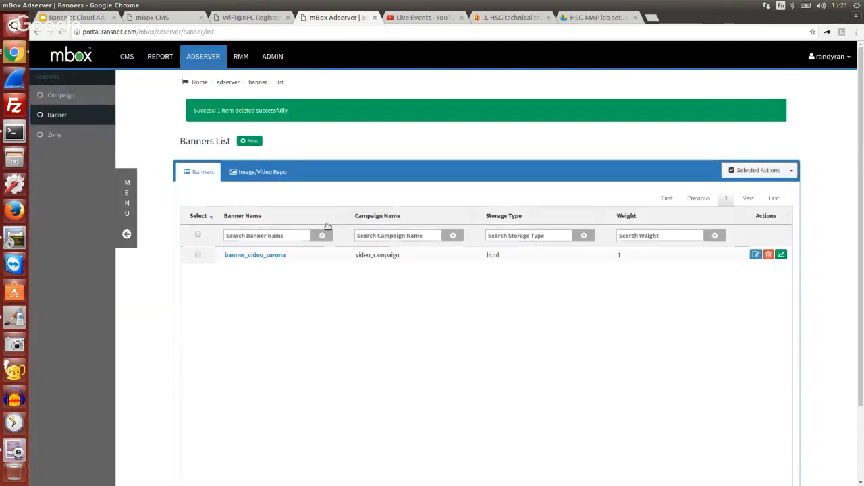
click(250, 143)
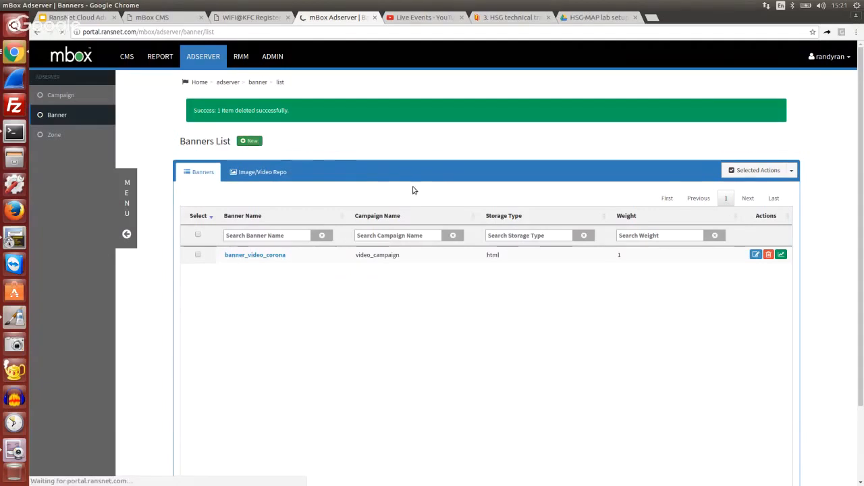
click(405, 162)
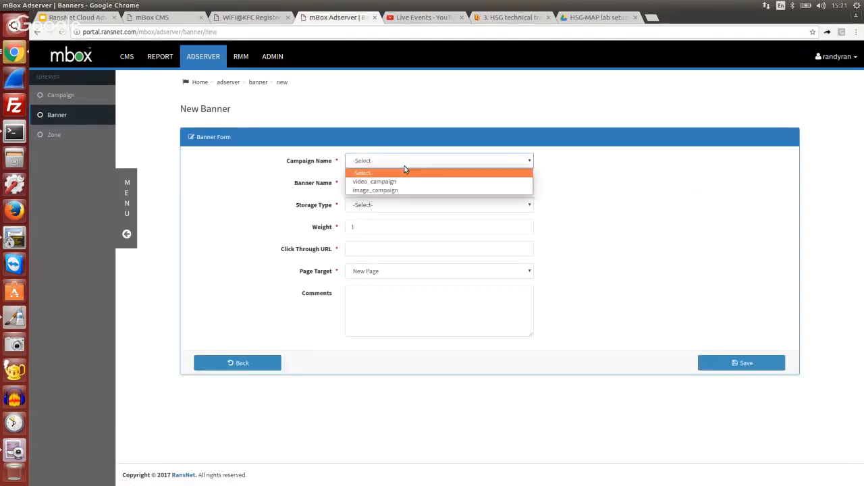
click(405, 189)
click(399, 183)
text(banner_image_faceshop)
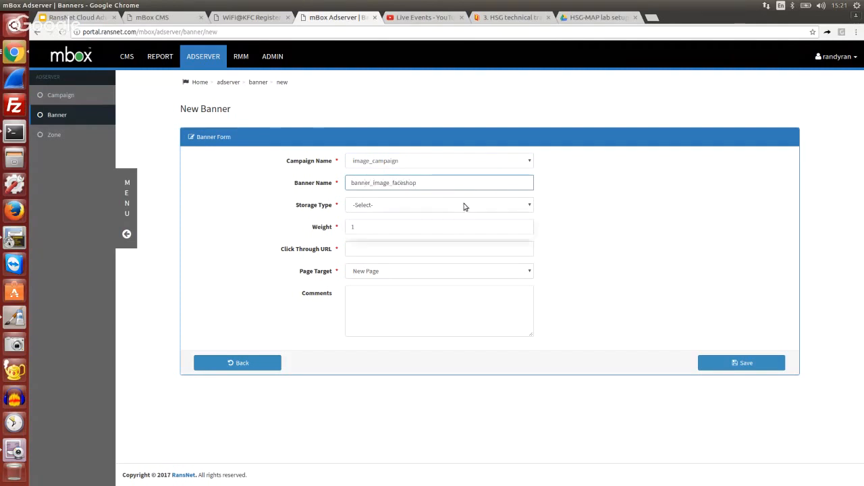
click(463, 204)
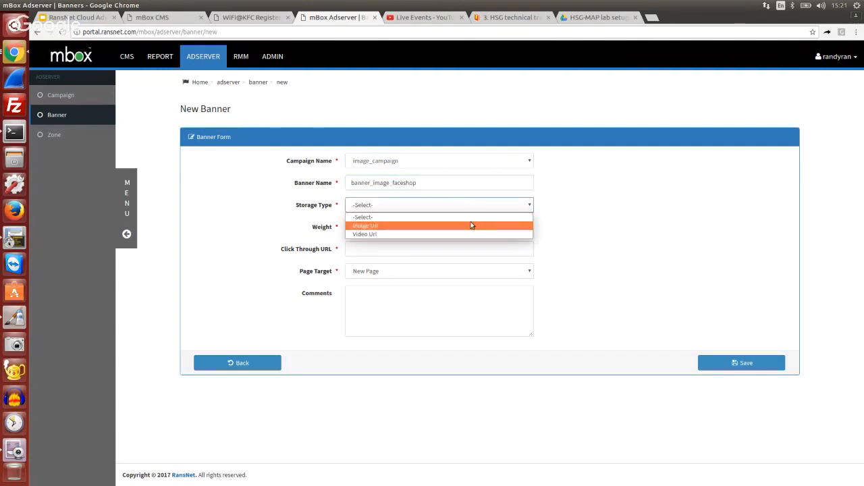
click(472, 231)
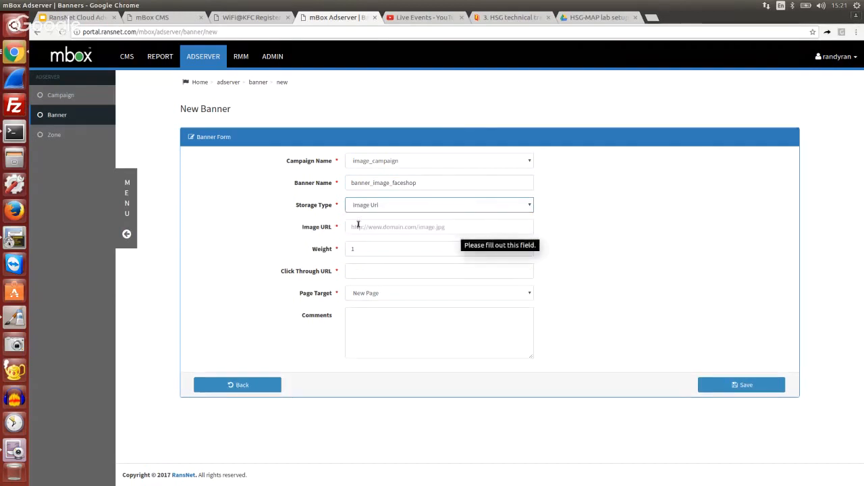
Step: Copy the URL of the Face Shop image from the banner image/video repository
click(62, 120)
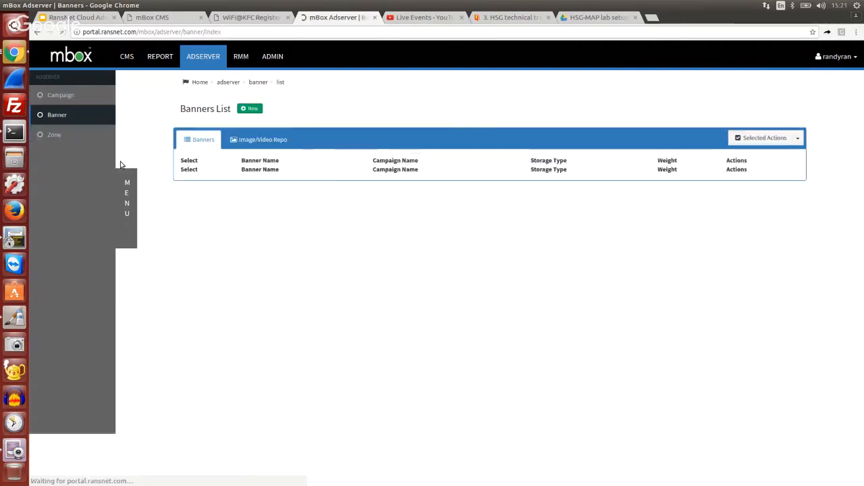
click(269, 140)
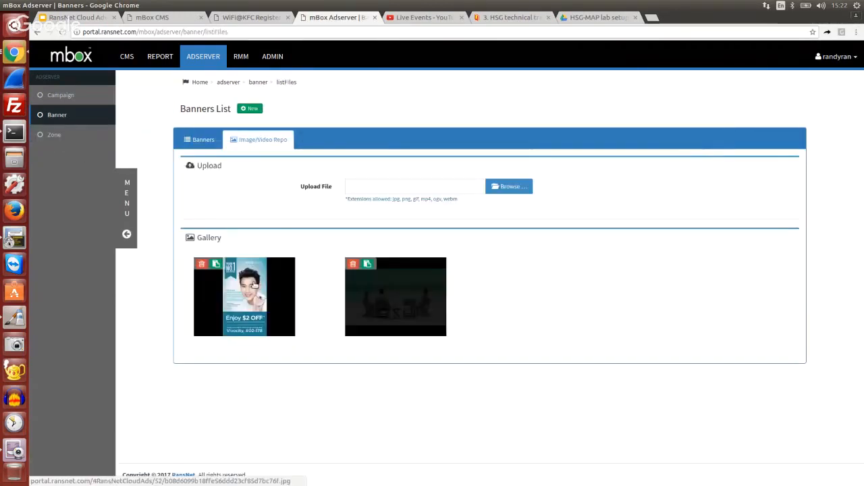
click(216, 263)
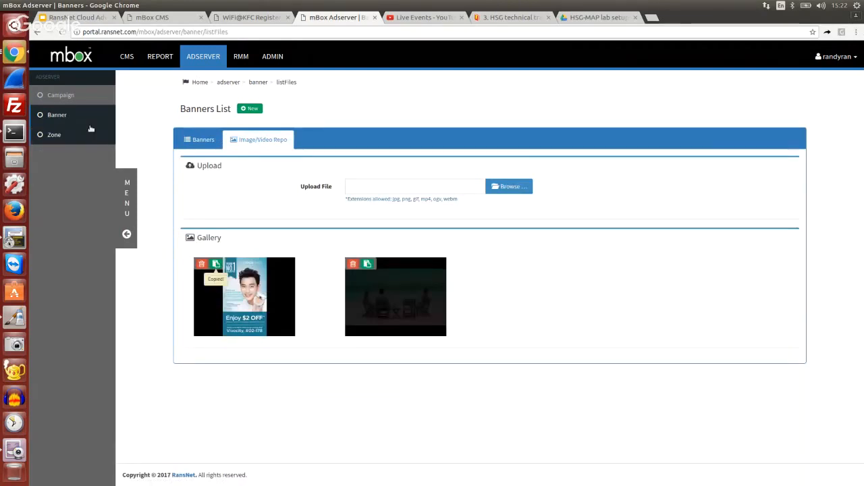
Step: Start a new banner for image_campaign, named banner_image_faceshop, with the storage type Image Url
click(208, 141)
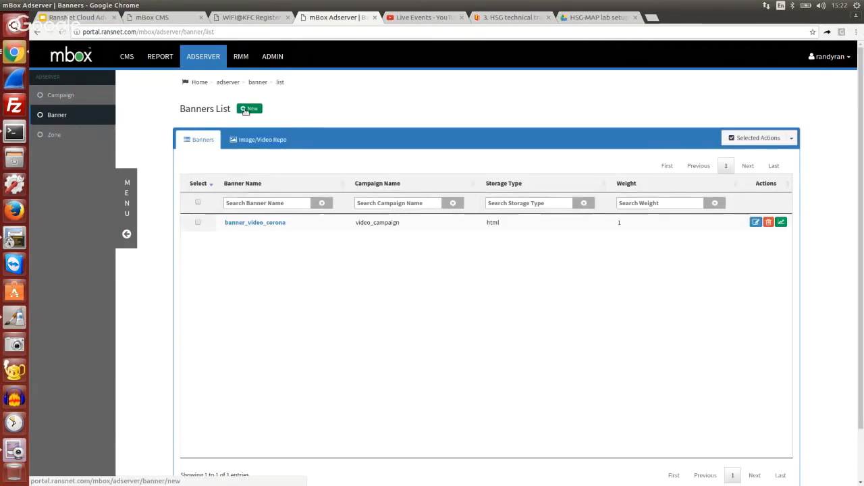
click(246, 110)
click(420, 162)
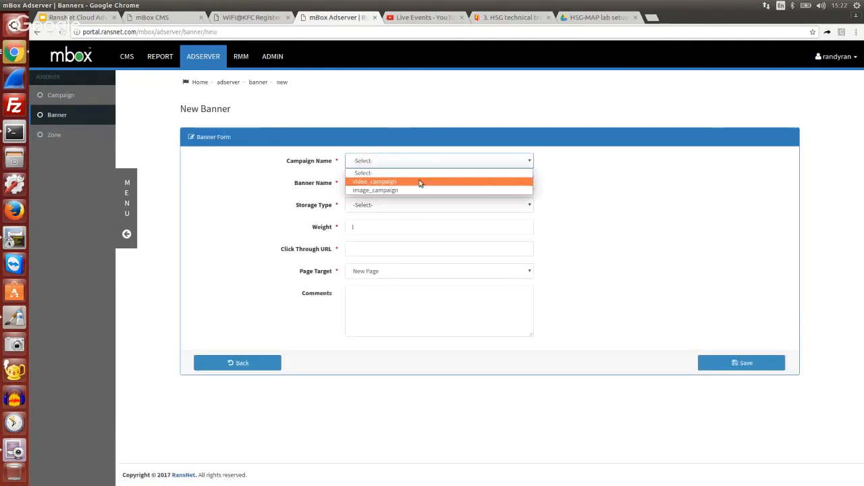
click(420, 190)
click(405, 183)
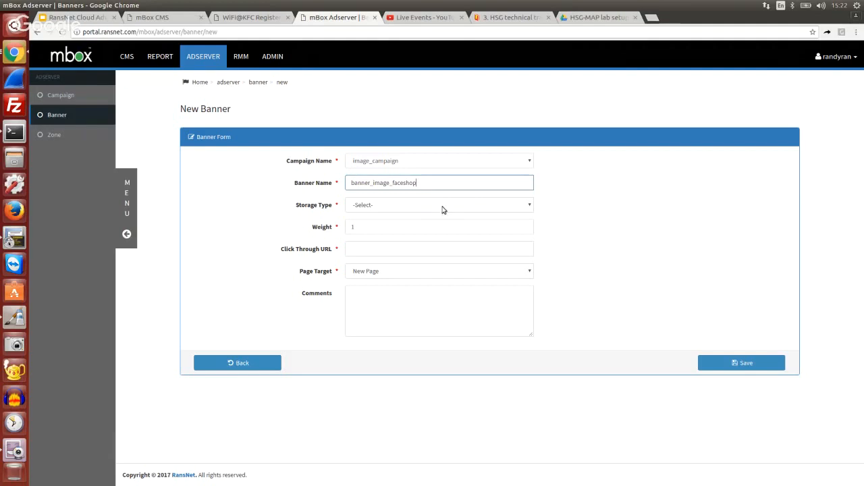
click(443, 206)
click(436, 225)
click(464, 226)
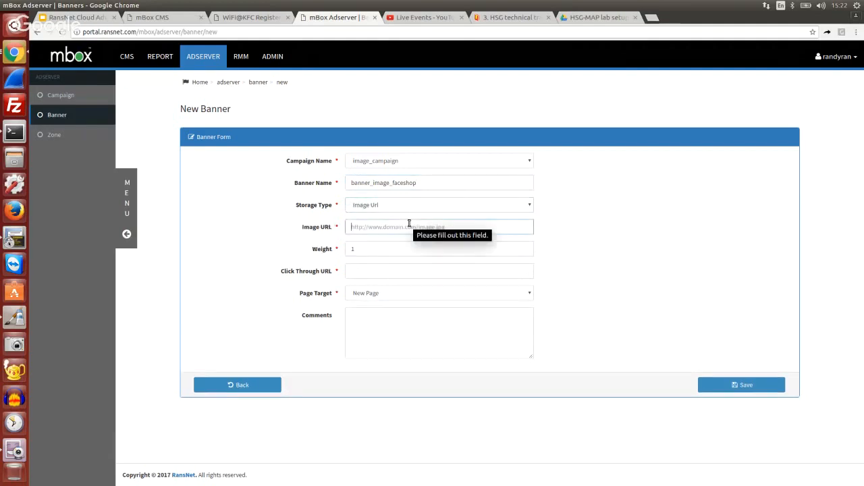
key(ctrl+v)
click(667, 271)
click(483, 270)
click(530, 286)
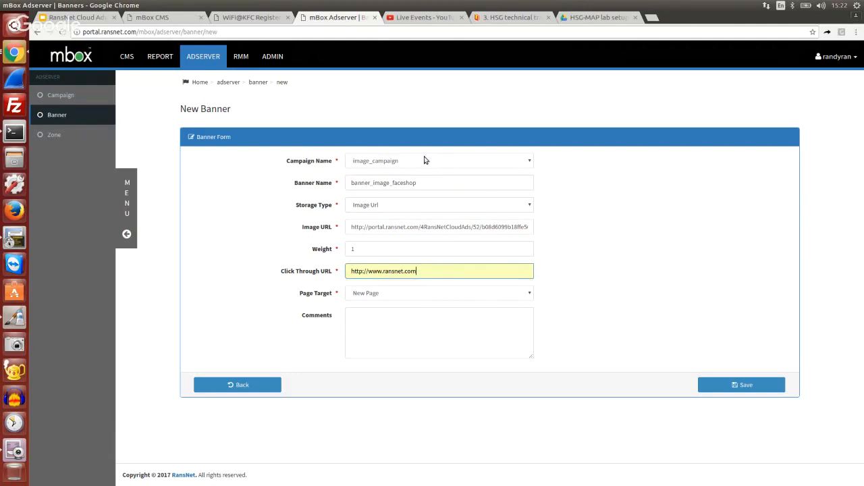
click(738, 384)
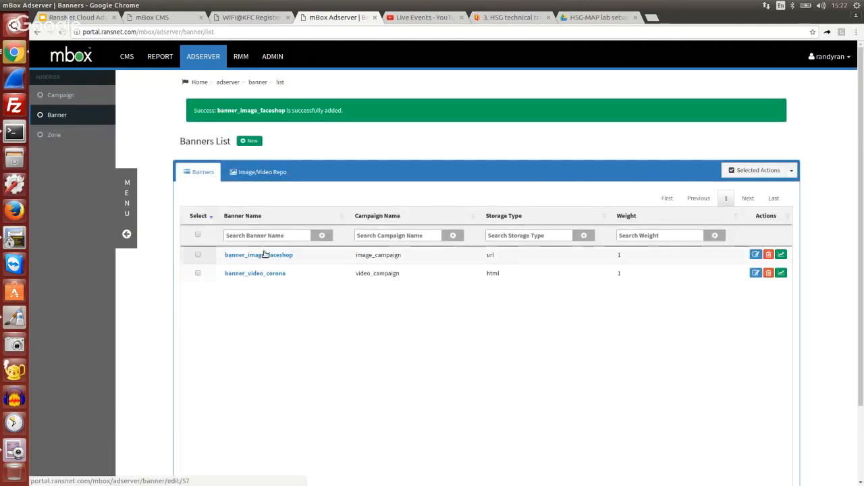
Step: Check the width and height of the newly created banner_image_faceshop
click(281, 257)
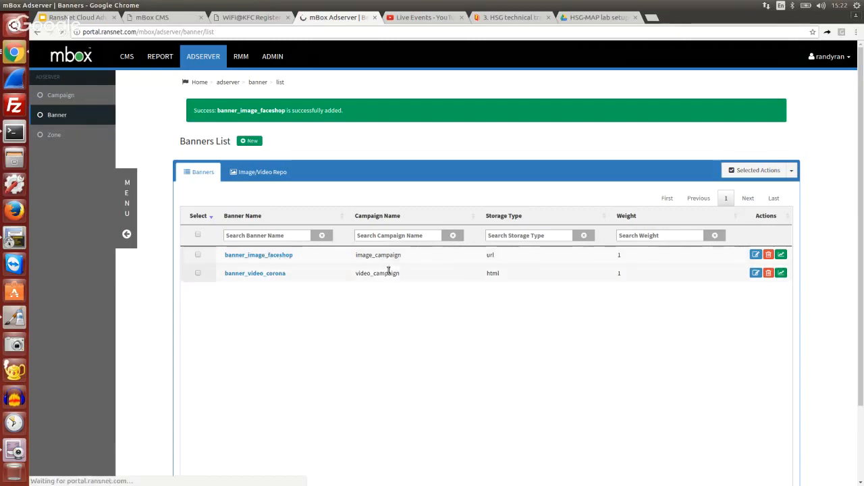
drag(369, 378, 343, 378)
drag(361, 406, 324, 386)
click(140, 272)
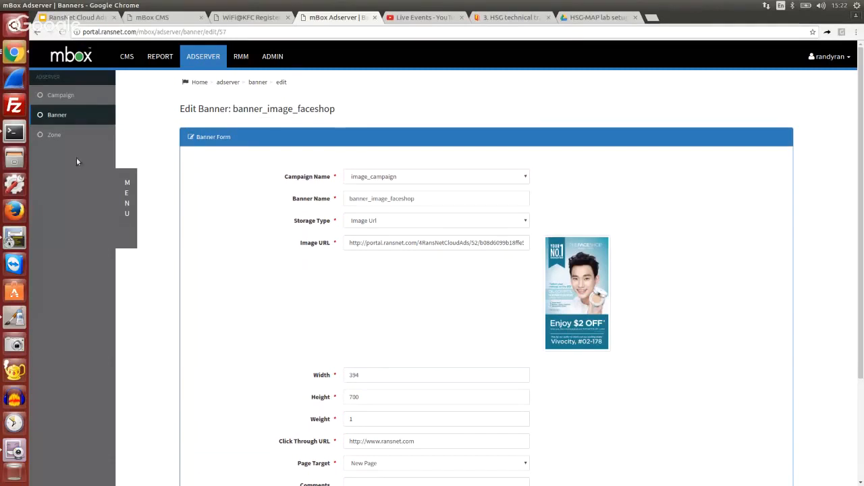
Step: Check the size of image_zone, link the zone to the campaign image_campaign, and update it
click(60, 137)
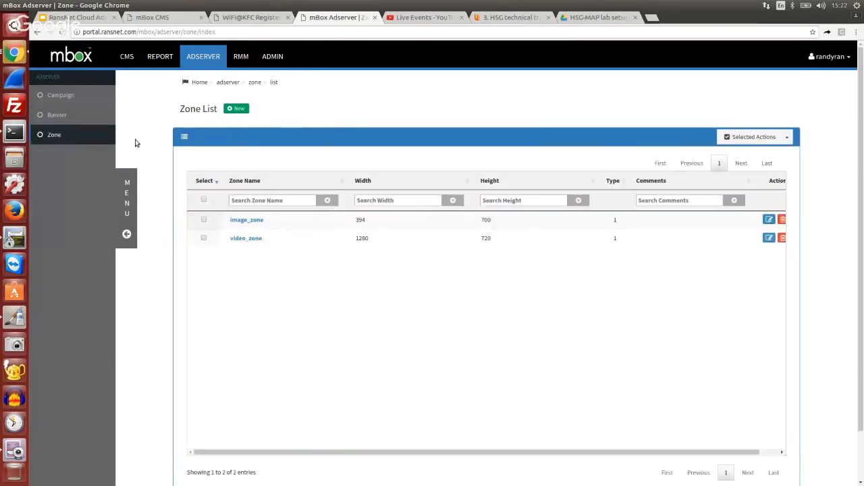
click(247, 221)
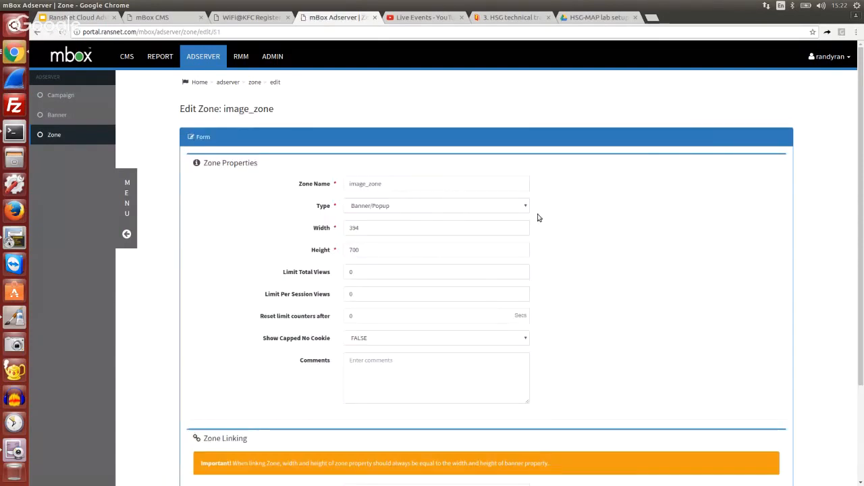
drag(390, 228, 341, 243)
scroll(481, 252, down, 4)
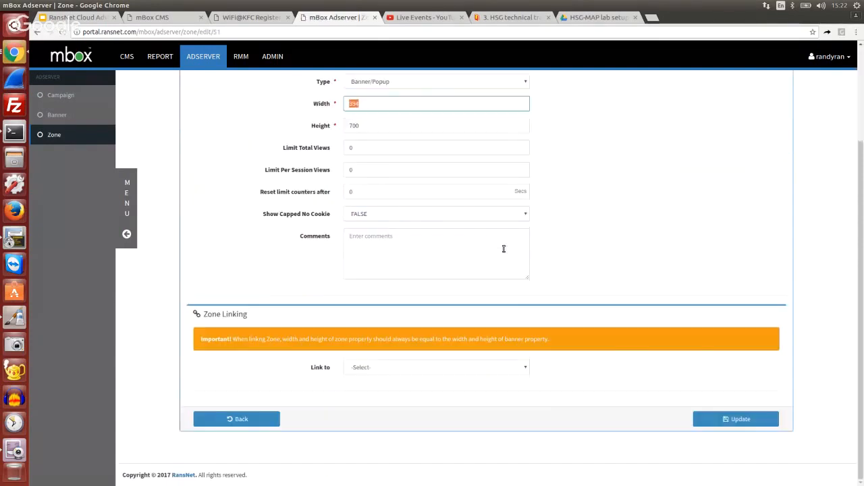
click(438, 368)
click(434, 388)
click(423, 390)
click(421, 415)
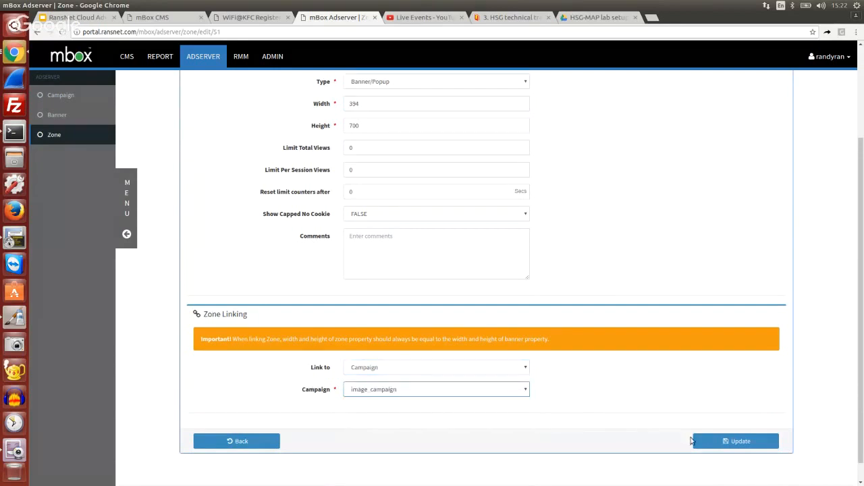
click(702, 440)
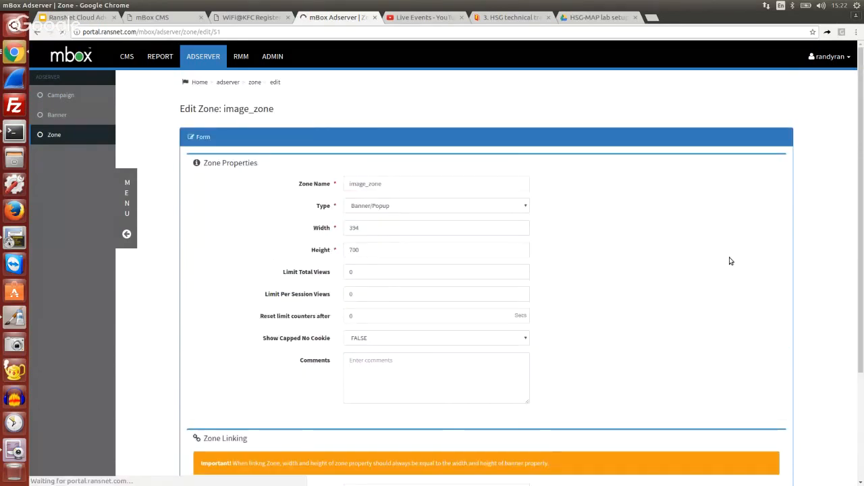
Step: Generate the CMS code for image_zone without a close button delay and select its URL for copying
scroll(729, 257, down, 5)
scroll(486, 293, down, 3)
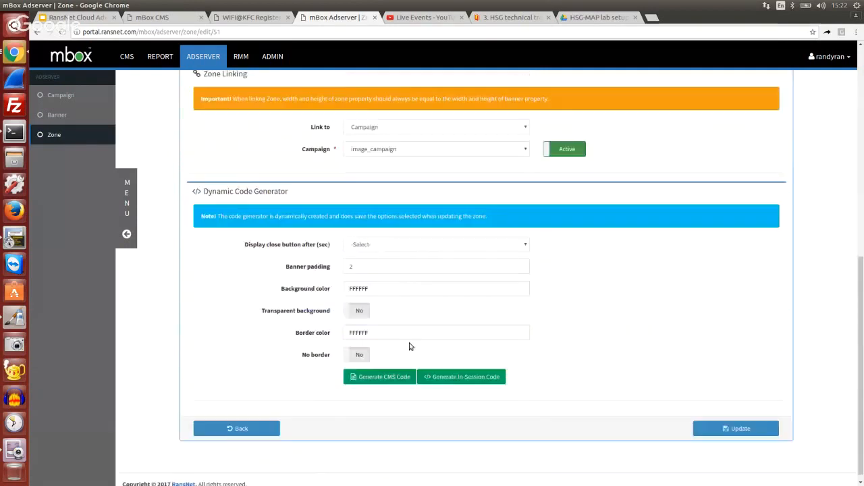
click(379, 377)
click(386, 400)
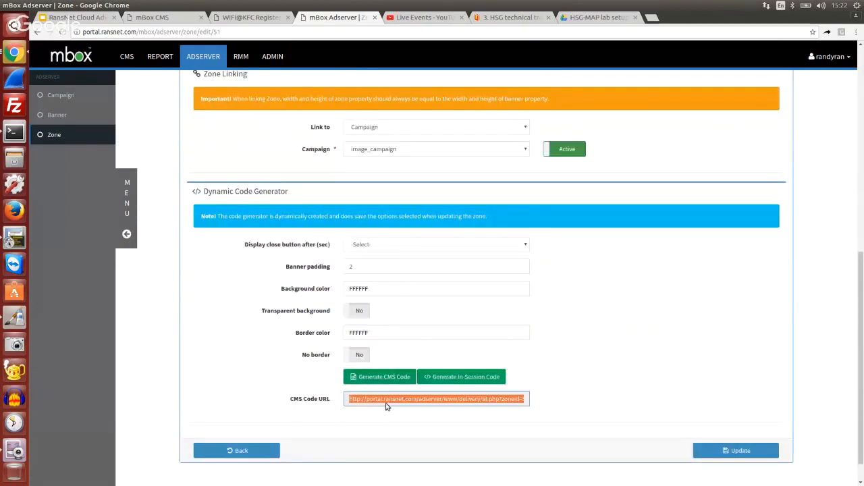
Step: Replace the Text Ad Server Url of the vlan10 captive portal with the copied CMS code URL, save, and check the login page
click(169, 20)
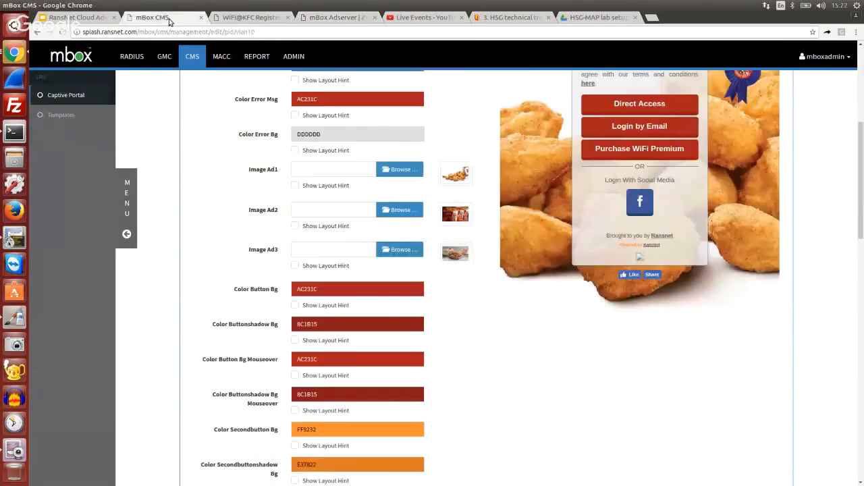
scroll(603, 429, down, 15)
click(385, 356)
key(ctrl+a)
key(ctrl+v)
click(765, 423)
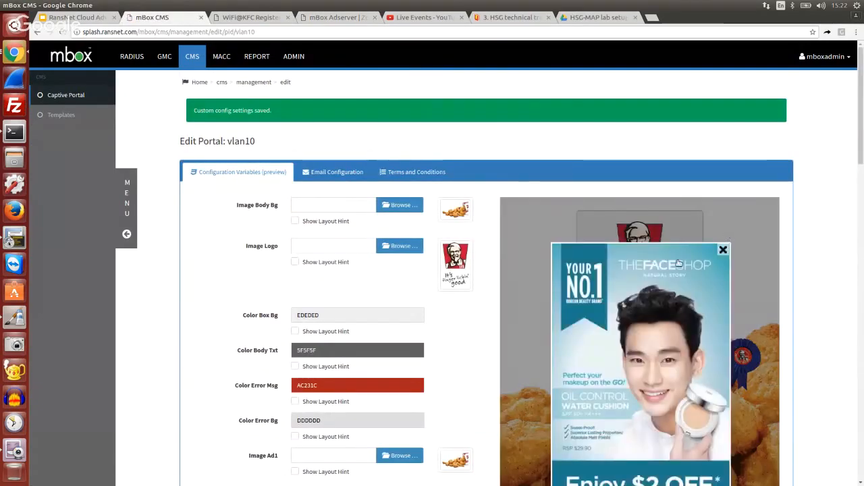
click(251, 17)
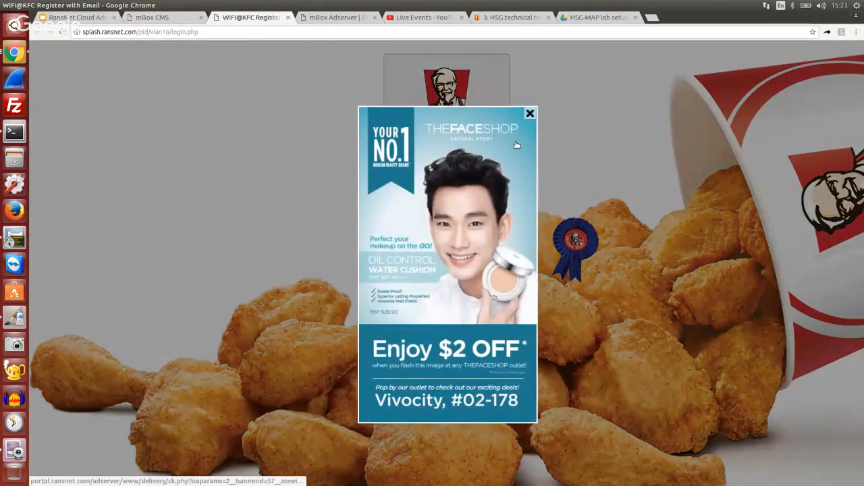
Step: Set image_zone's close button to display after 5 seconds, regenerate the CMS code, and select its URL for copying
click(357, 21)
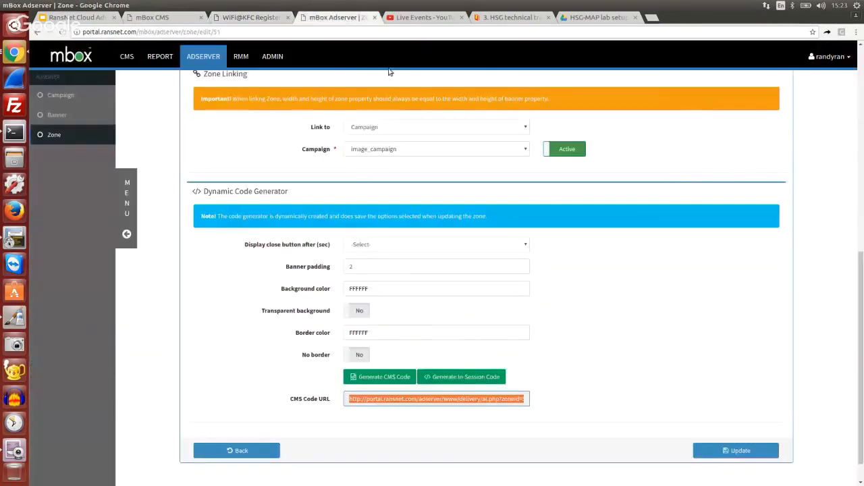
click(425, 247)
click(421, 264)
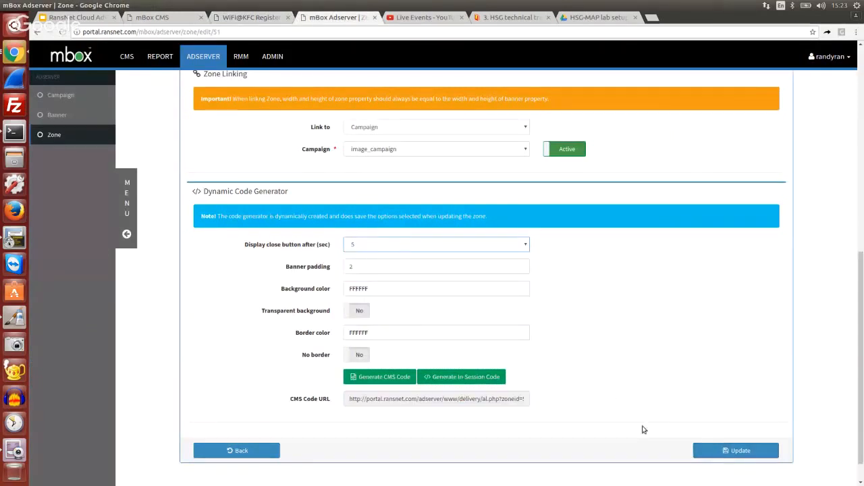
click(407, 379)
click(434, 400)
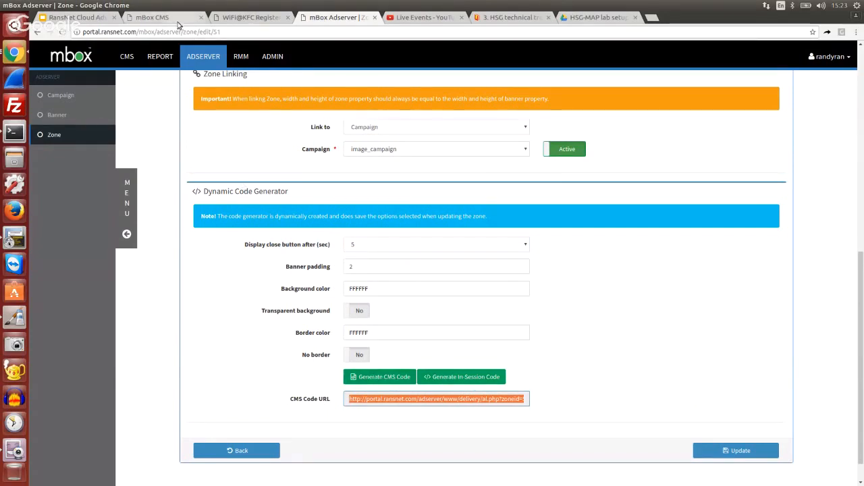
Step: Paste the regenerated CMS code URL as the Text Ad Server Url of the vlan10 portal and save the changes
click(154, 17)
drag(860, 132, 860, 461)
triple_click(376, 354)
key(ctrl+v)
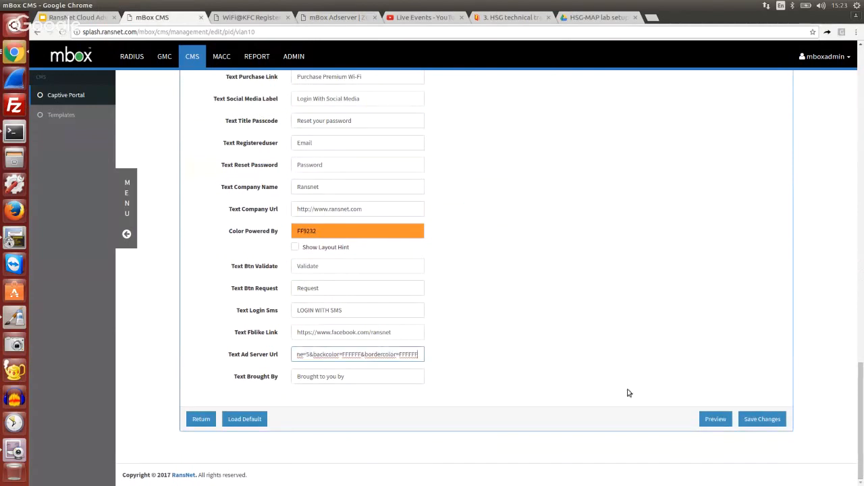
click(765, 419)
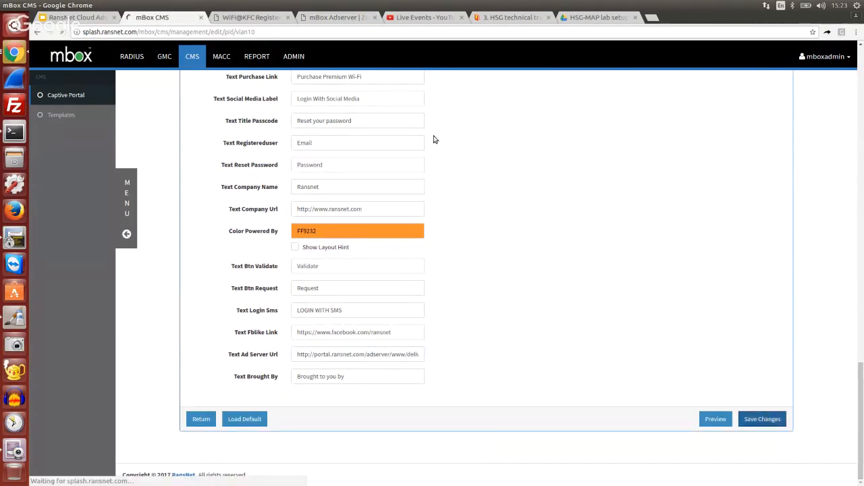
Step: Reload the captive portal login page, follow the Face Shop ad to its click-through site, and close that page
click(242, 17)
click(62, 32)
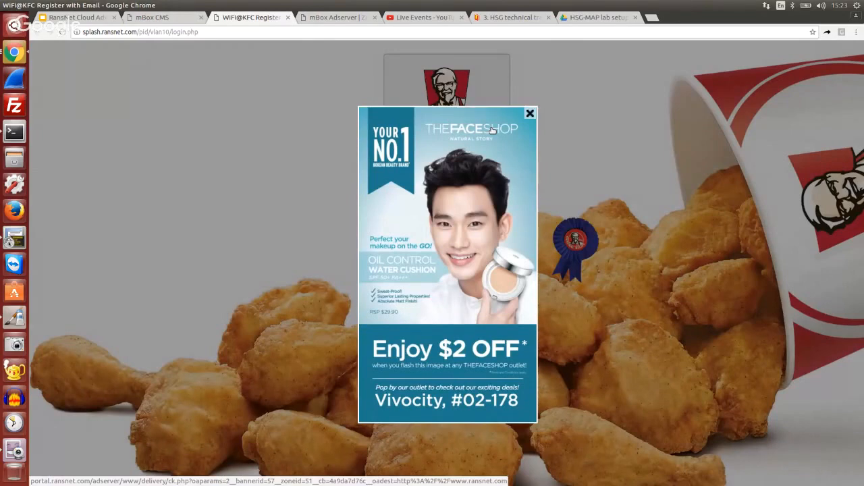
click(433, 160)
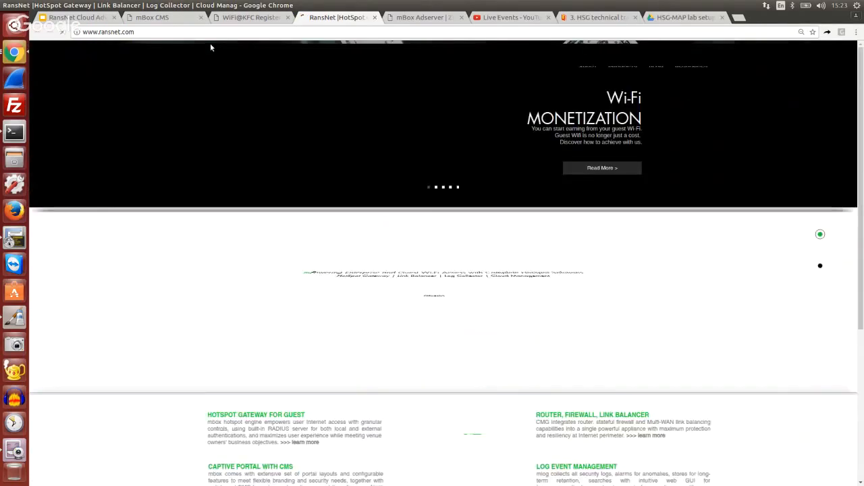
click(251, 16)
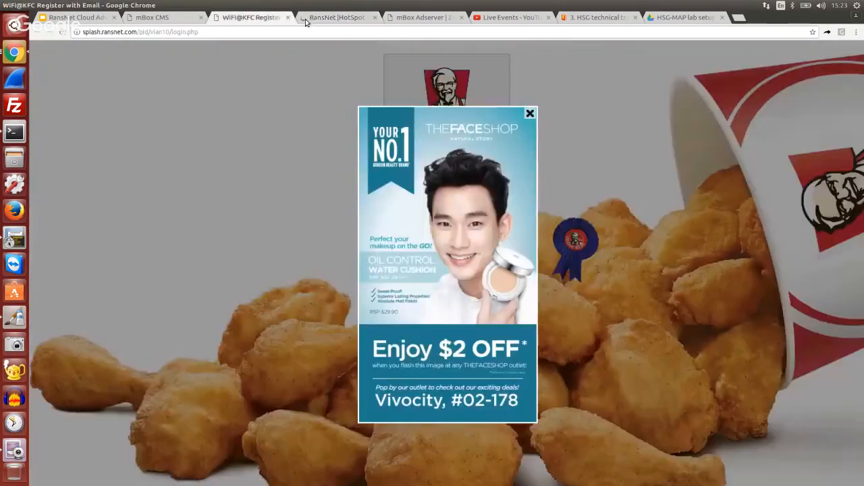
click(358, 19)
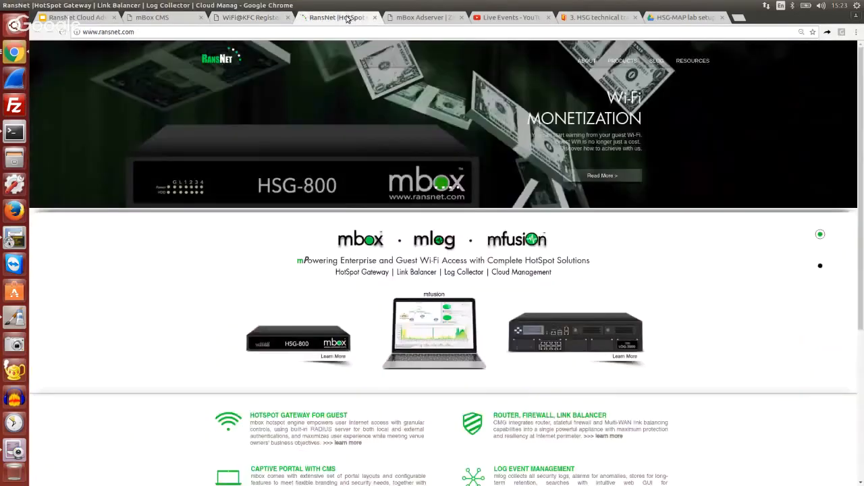
click(375, 19)
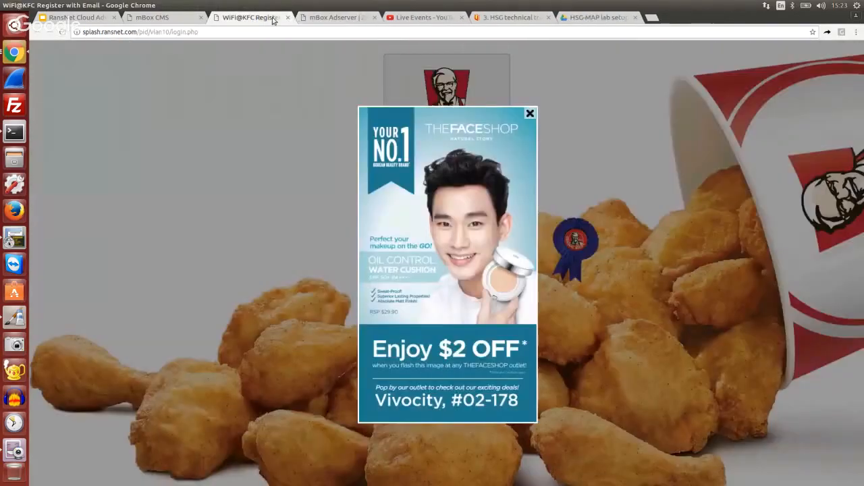
Step: Open the adserver zone list, view the phone on the Cheese camera feed, and return to Chrome
click(310, 18)
click(110, 139)
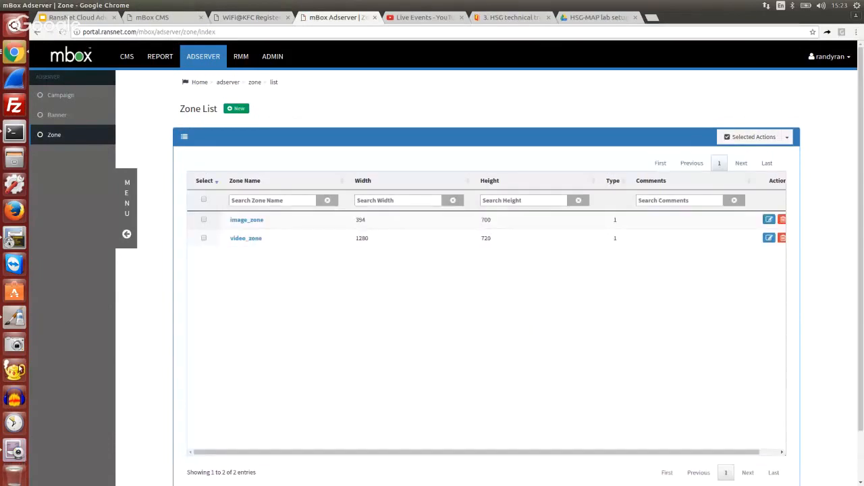
click(15, 450)
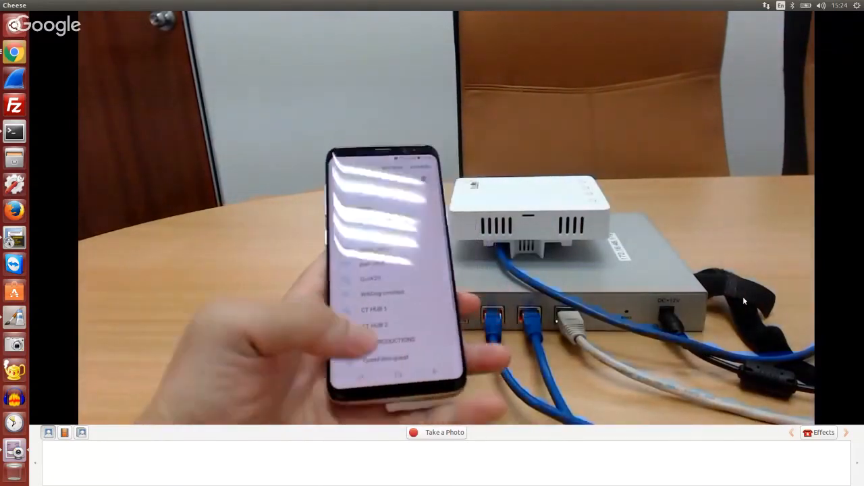
click(14, 54)
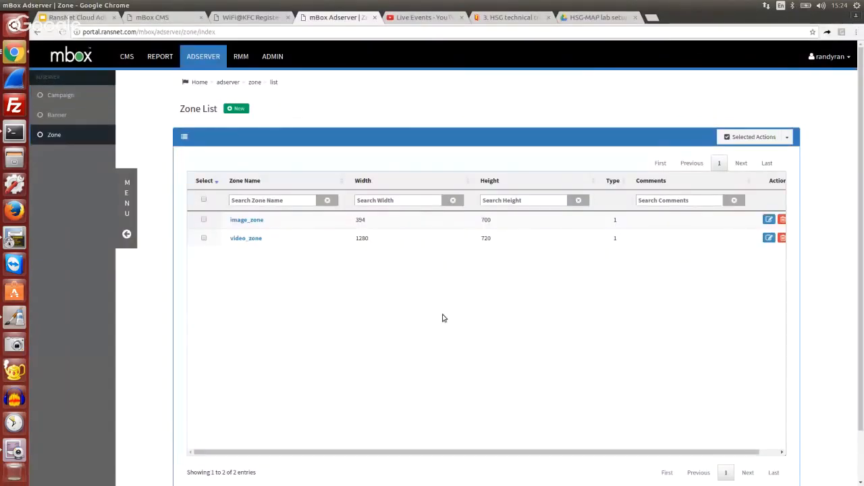
Step: Review the daily impressions, clicks and CTR statistics of image_zone from the zone list
drag(368, 452, 455, 468)
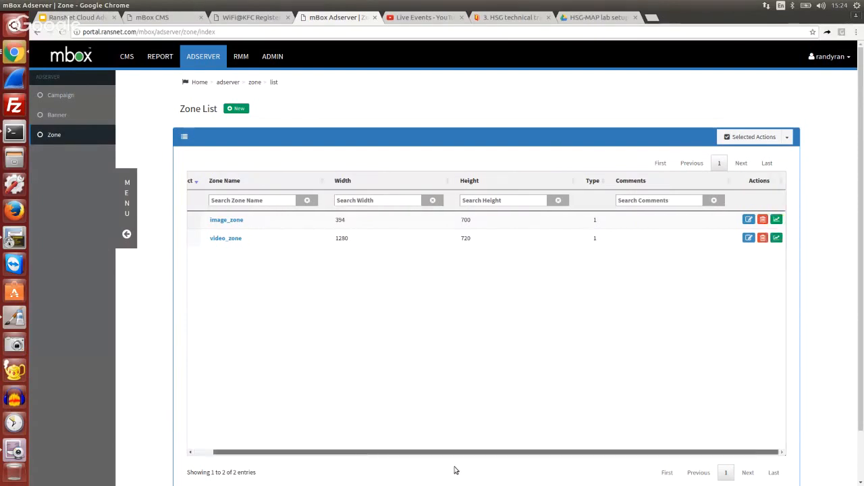
click(777, 220)
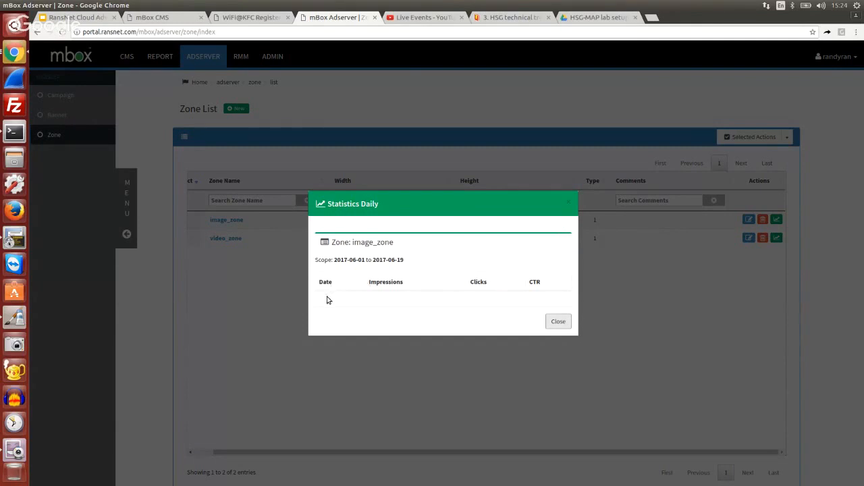
drag(320, 282, 557, 303)
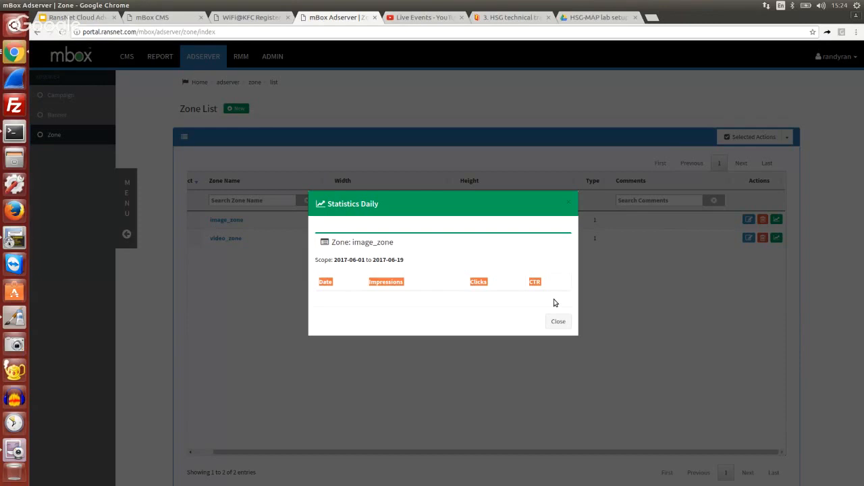
click(559, 321)
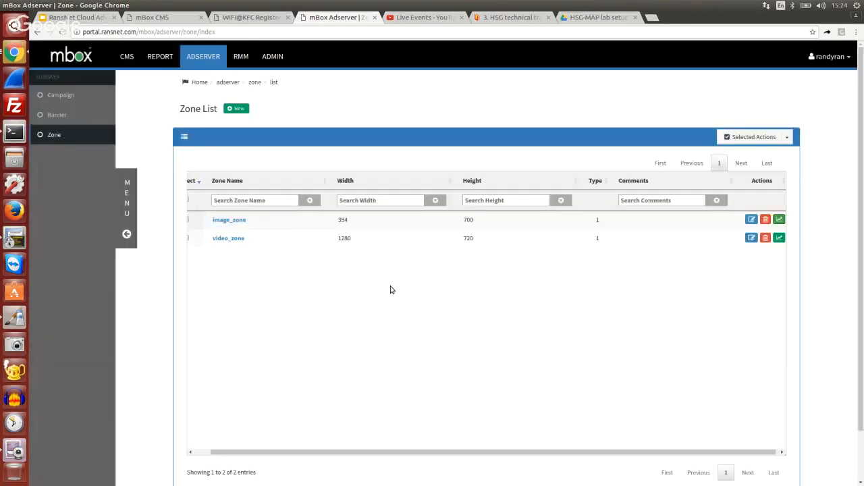
drag(337, 452, 280, 449)
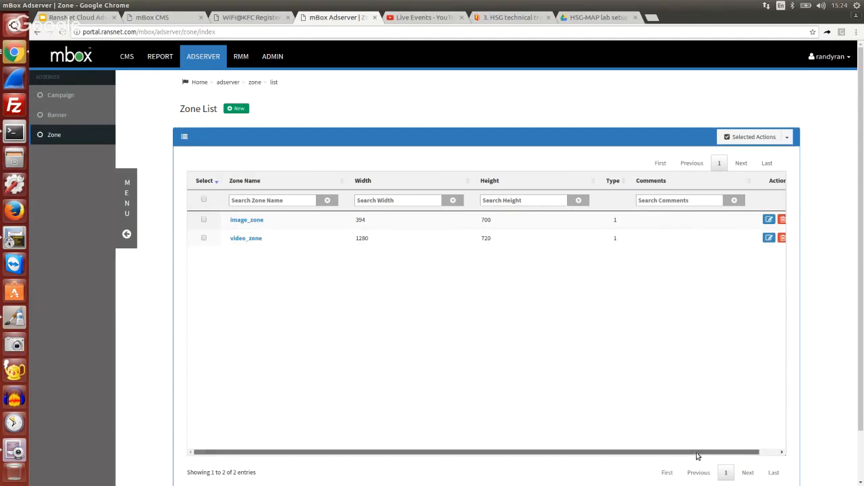
drag(699, 453, 764, 454)
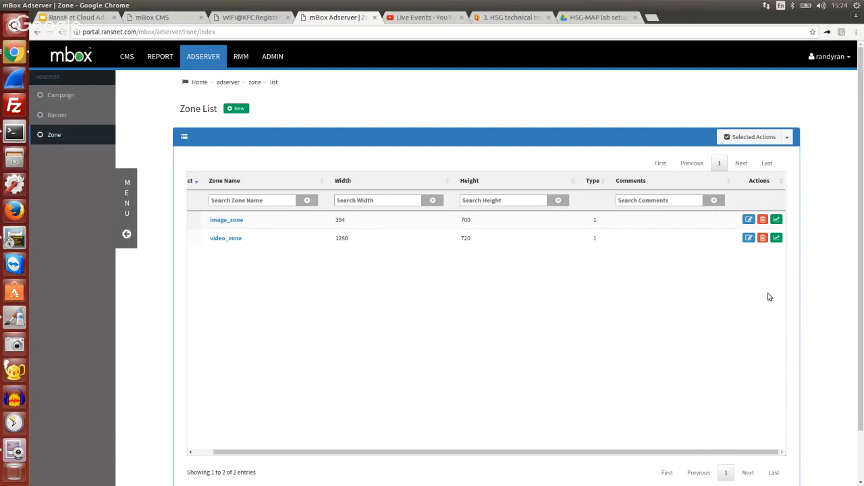
click(776, 220)
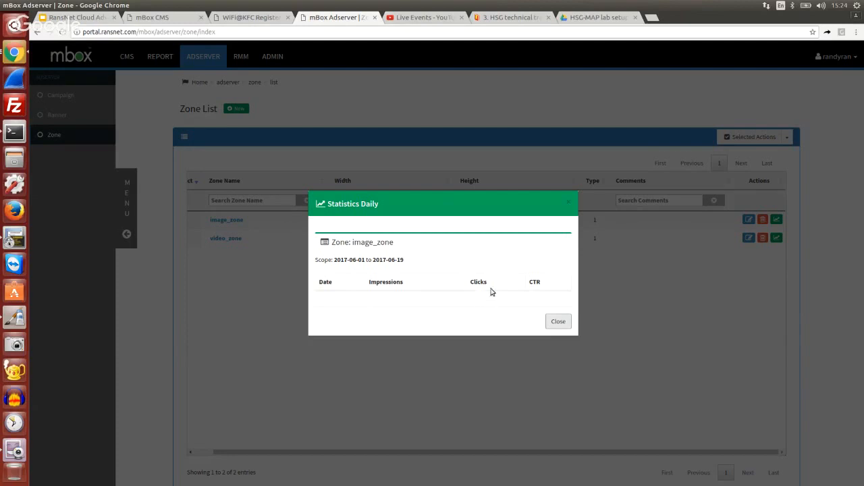
click(560, 323)
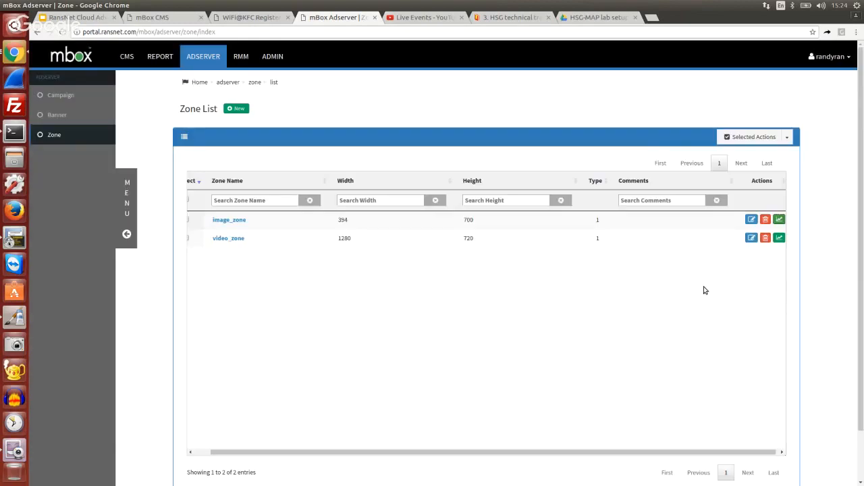
Step: View the daily statistics of video_zone and of the banner banner_video_corona
click(779, 238)
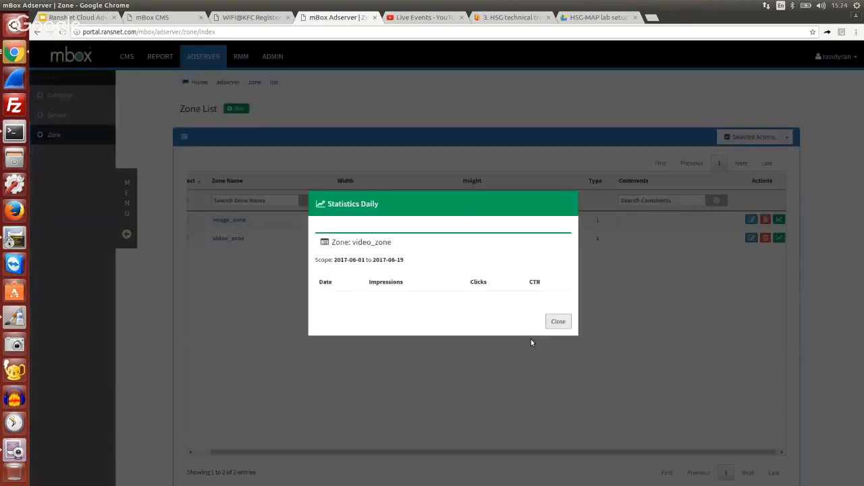
click(559, 321)
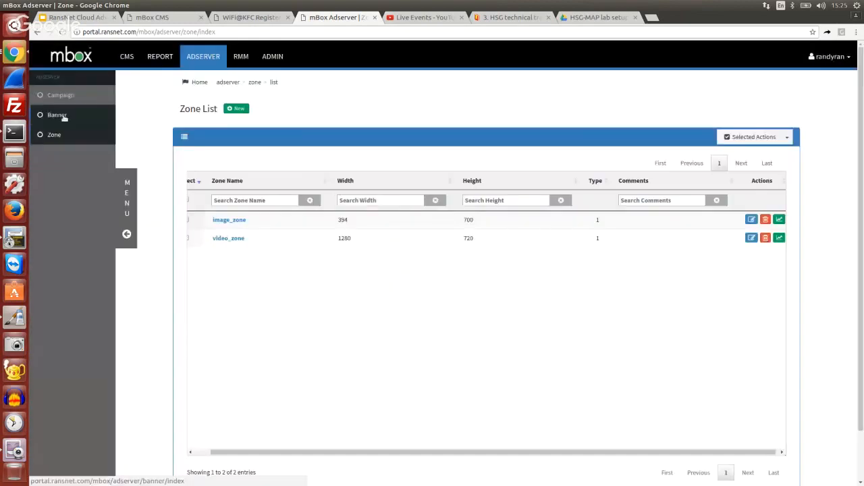
click(57, 116)
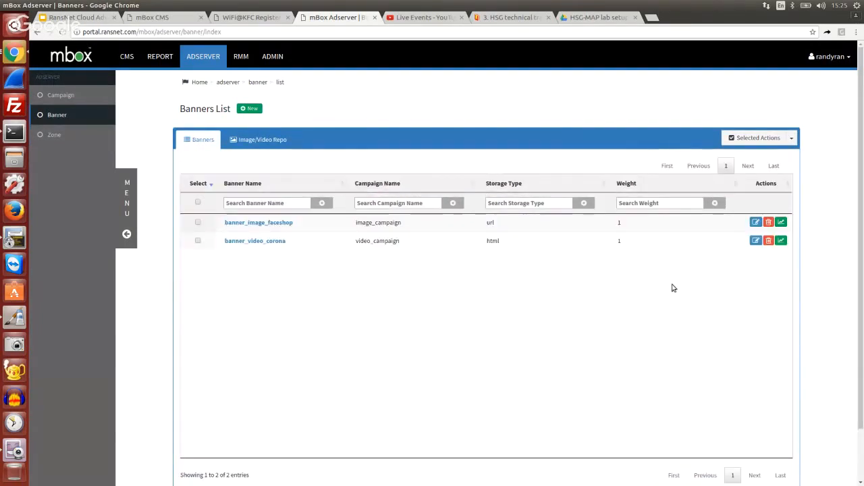
click(781, 241)
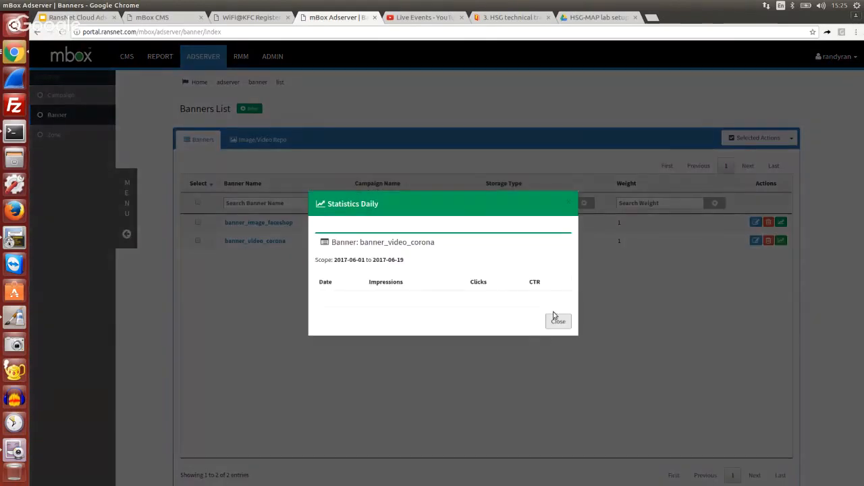
click(555, 318)
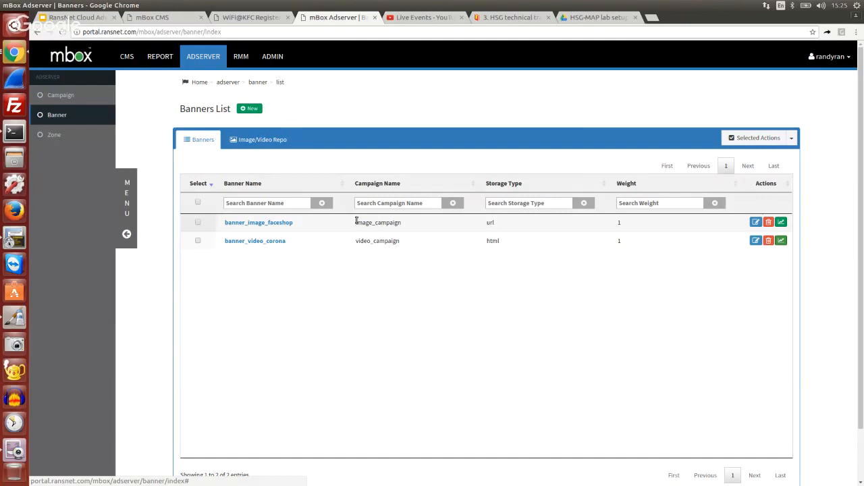
Step: Show all open Chrome windows for switching
click(14, 57)
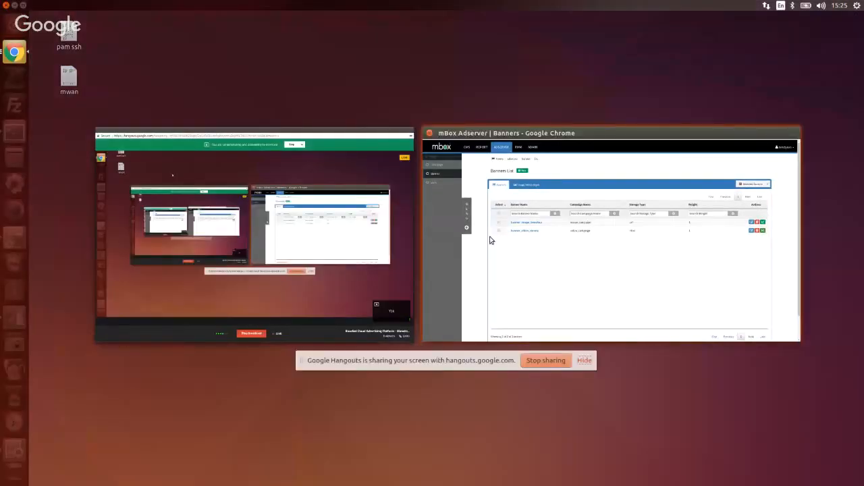